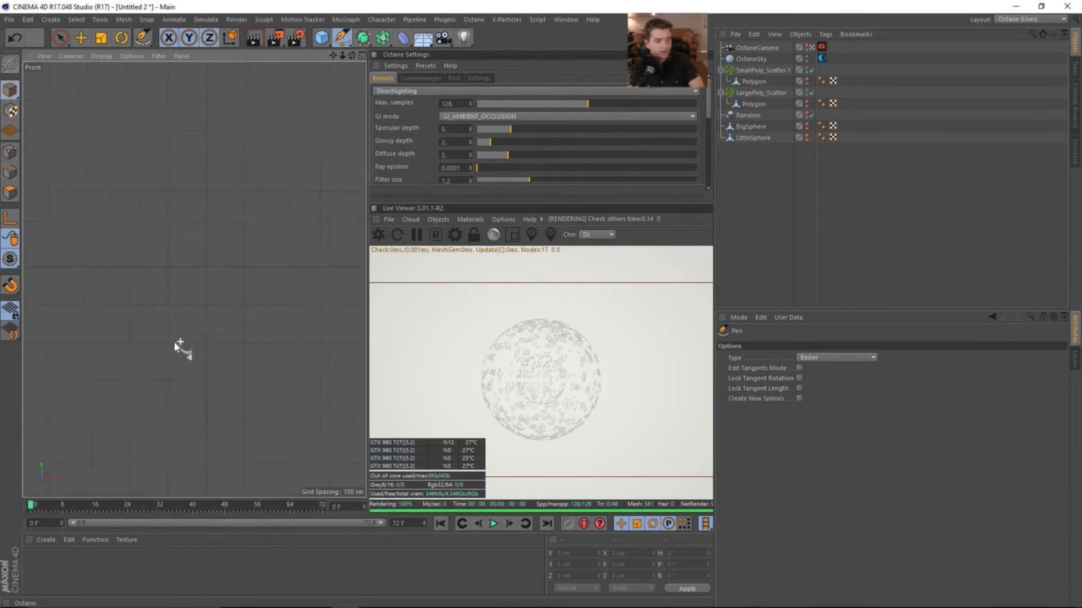
- Turn on workplane snapping and grid point snapping, keeping the snap settings in a floating palette
{"action": "left_click", "coordinate": [10, 259]}
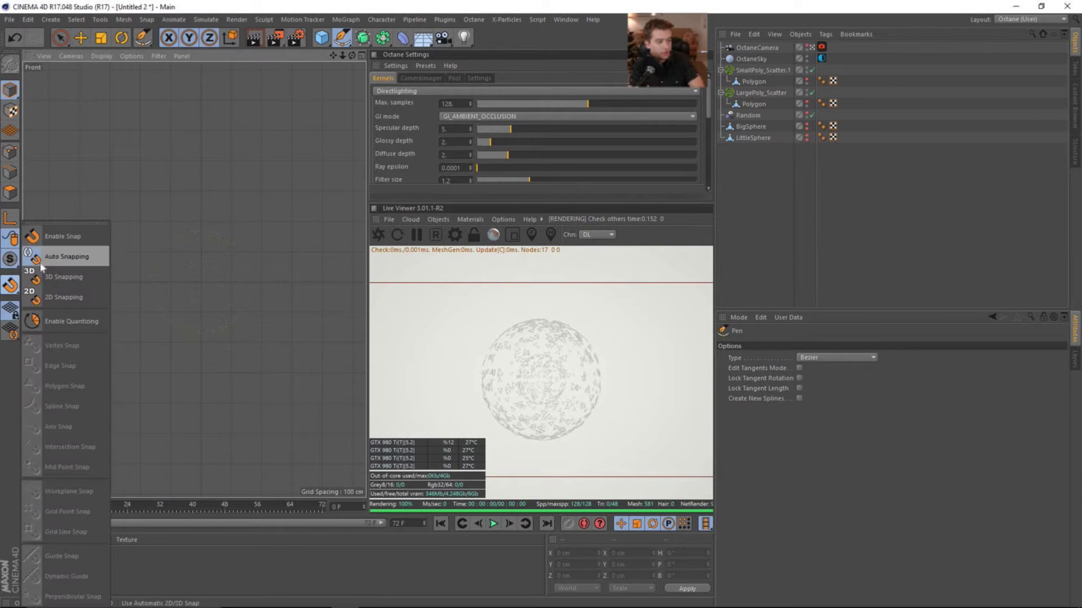
{"action": "left_click", "coordinate": [46, 231]}
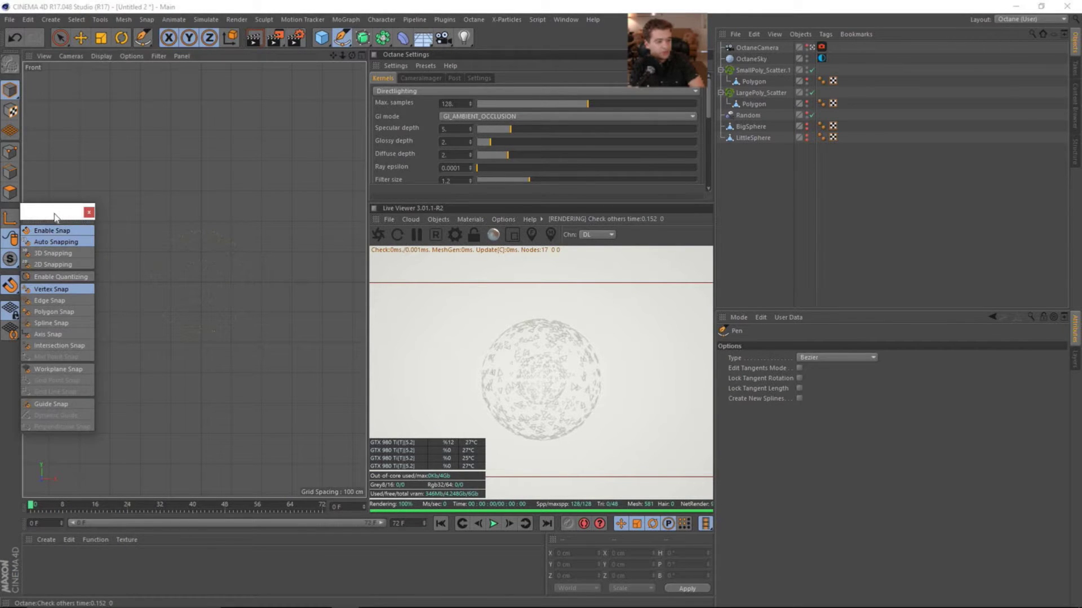
{"action": "left_click_drag", "start_coordinate": [57, 217], "coordinate": [534, 236]}
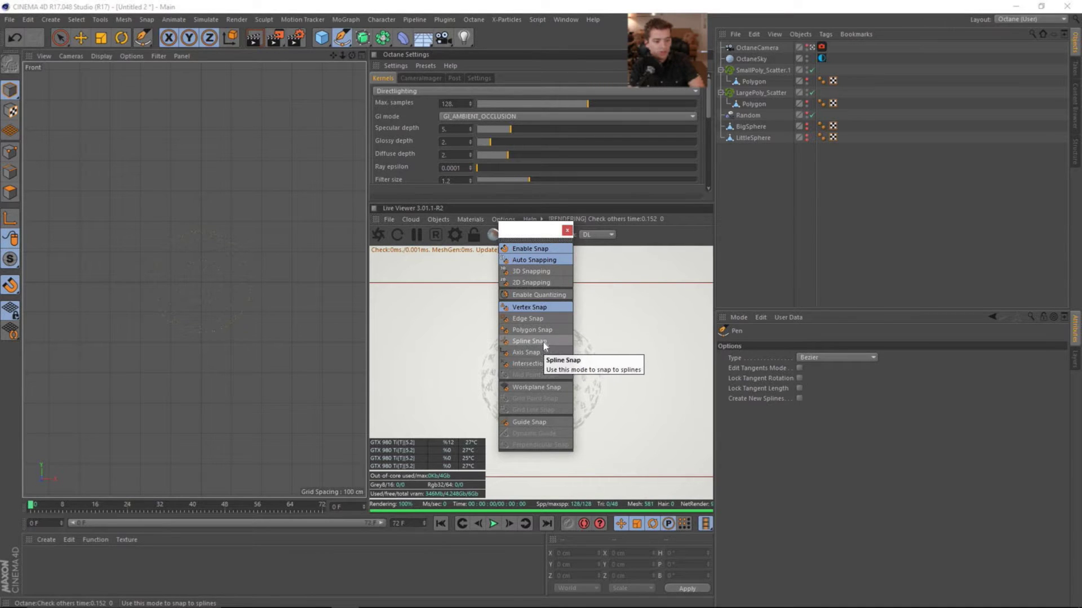
{"action": "left_click", "coordinate": [544, 388]}
{"action": "left_click", "coordinate": [543, 400]}
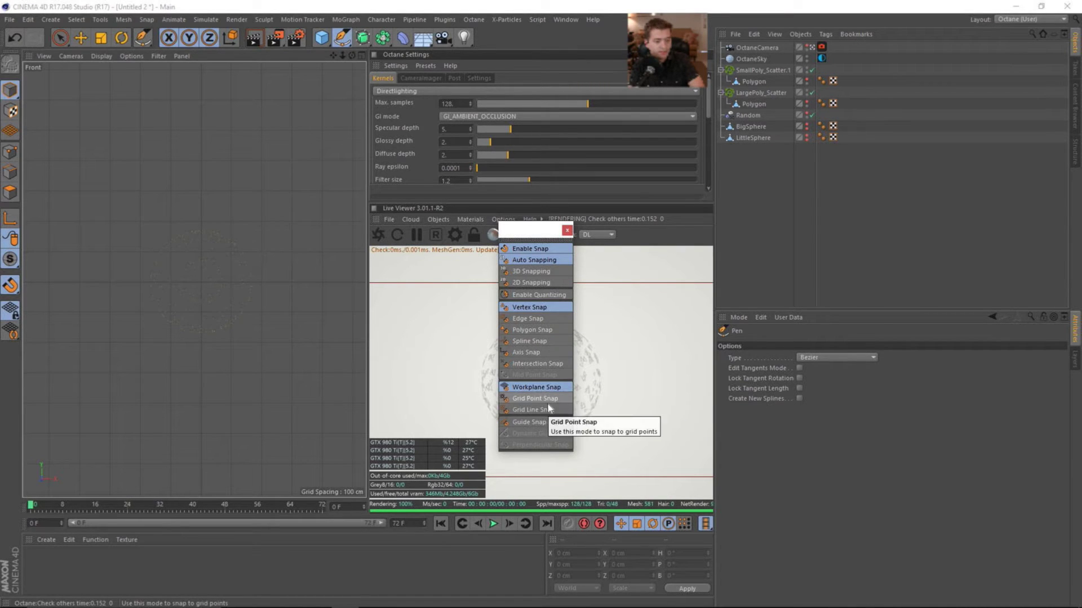
- Draw a diagonal two-point Bezier spline in the front view from about (-400, -300) cm to (400, 400) cm
{"action": "left_click", "coordinate": [85, 364]}
{"action": "left_click", "coordinate": [191, 265]}
{"action": "middle_click_drag", "start_coordinate": [249, 256], "coordinate": [201, 292], "text": "alt"}
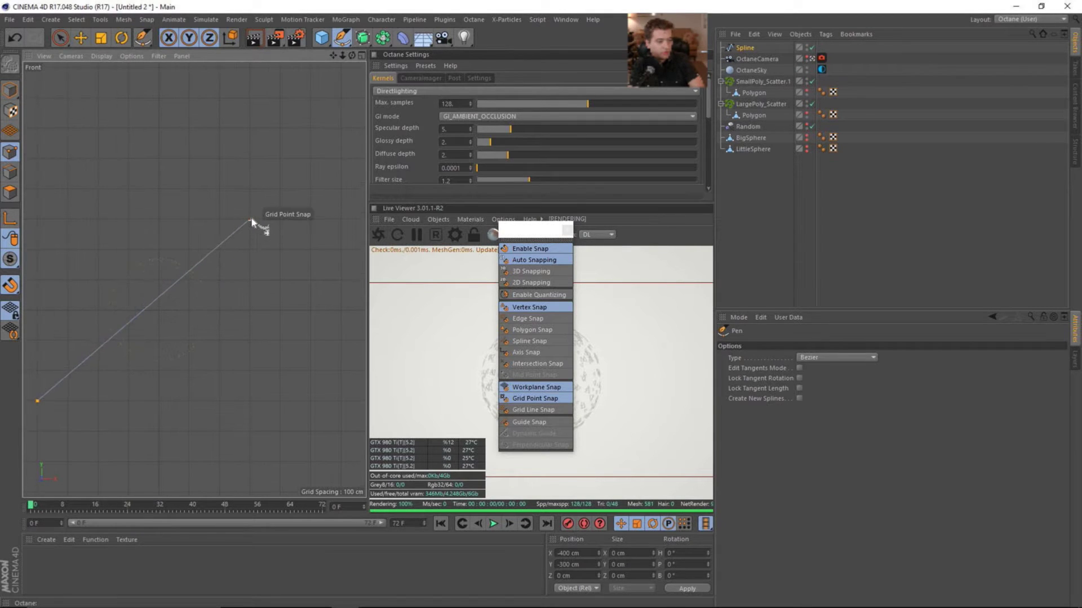
{"action": "left_click", "coordinate": [278, 191]}
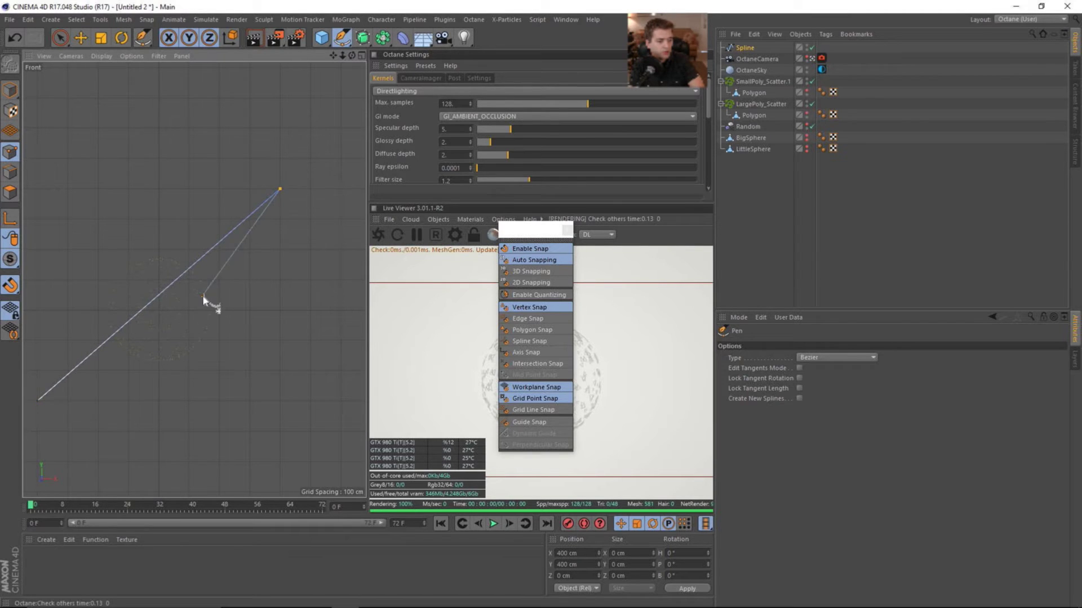
{"action": "middle_click_drag", "start_coordinate": [210, 302], "coordinate": [266, 268], "text": "alt"}
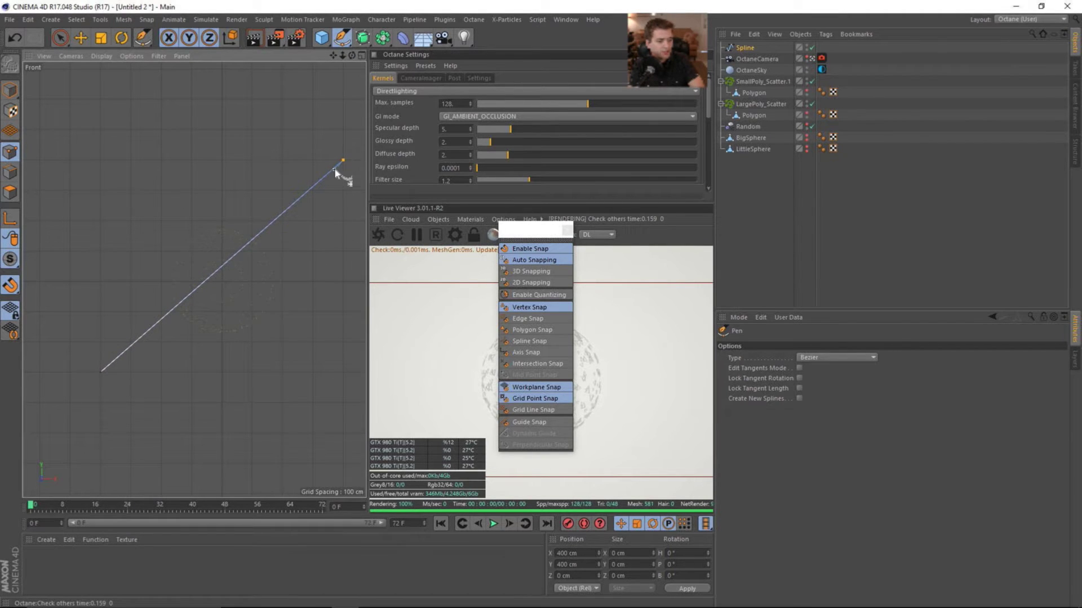
- Move the spline's lower end point to (-300, -300) cm and its upper end point to (300, 300) cm
{"action": "key", "text": "e"}
{"action": "scroll", "coordinate": [316, 208], "scroll_direction": "down", "scroll_amount": 3}
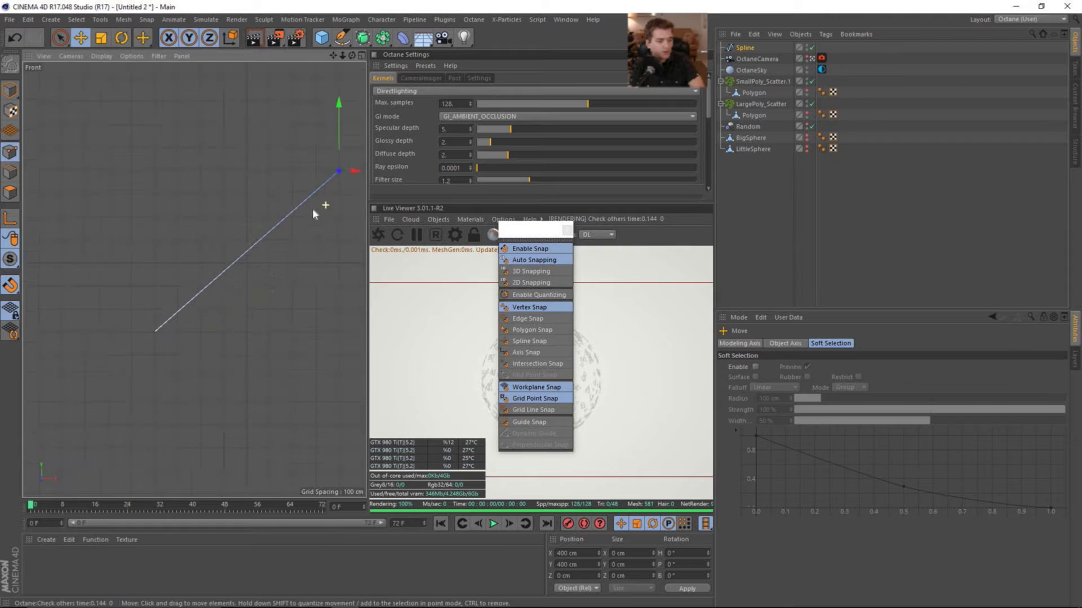
{"action": "middle_click_drag", "start_coordinate": [312, 207], "coordinate": [267, 228], "text": "alt"}
{"action": "left_click", "coordinate": [107, 354]}
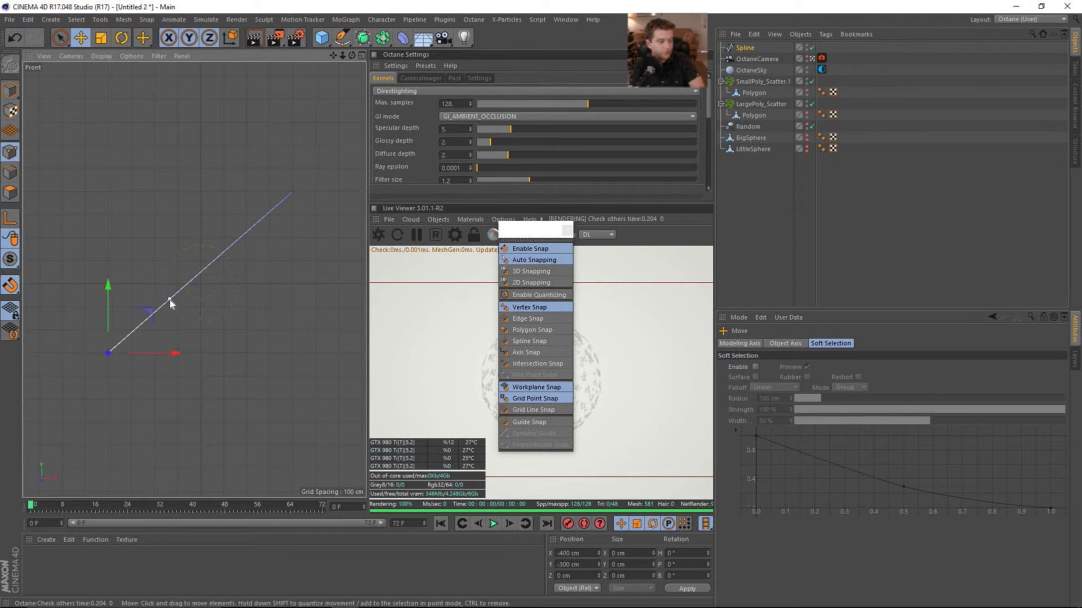
{"action": "left_click_drag", "start_coordinate": [149, 314], "coordinate": [174, 311]}
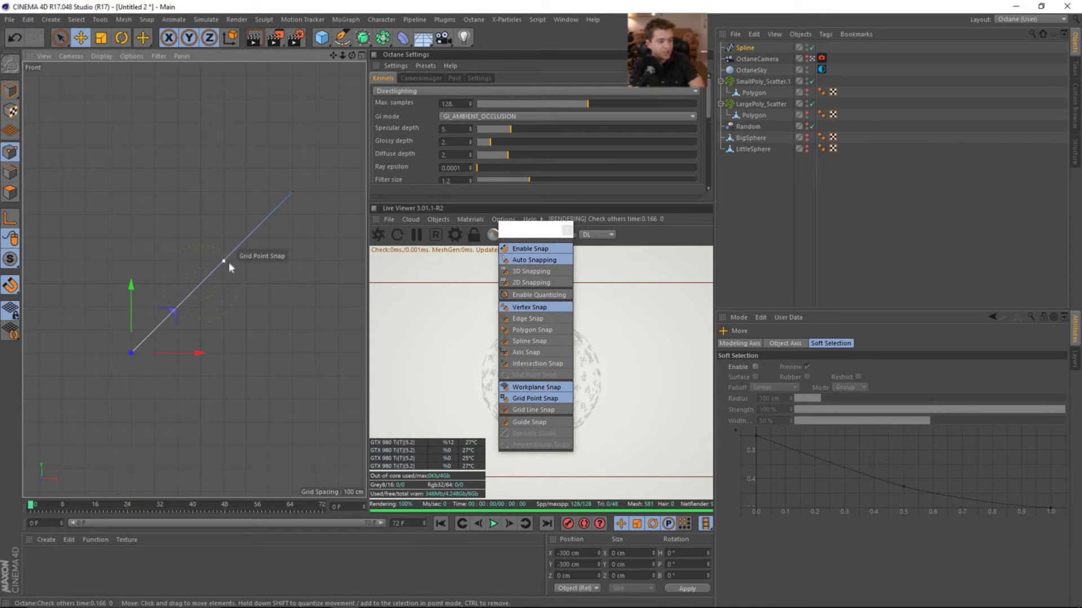
{"action": "left_click", "coordinate": [293, 191]}
{"action": "left_click_drag", "start_coordinate": [334, 152], "coordinate": [311, 175]}
{"action": "scroll", "coordinate": [236, 265], "scroll_direction": "up", "scroll_amount": 3}
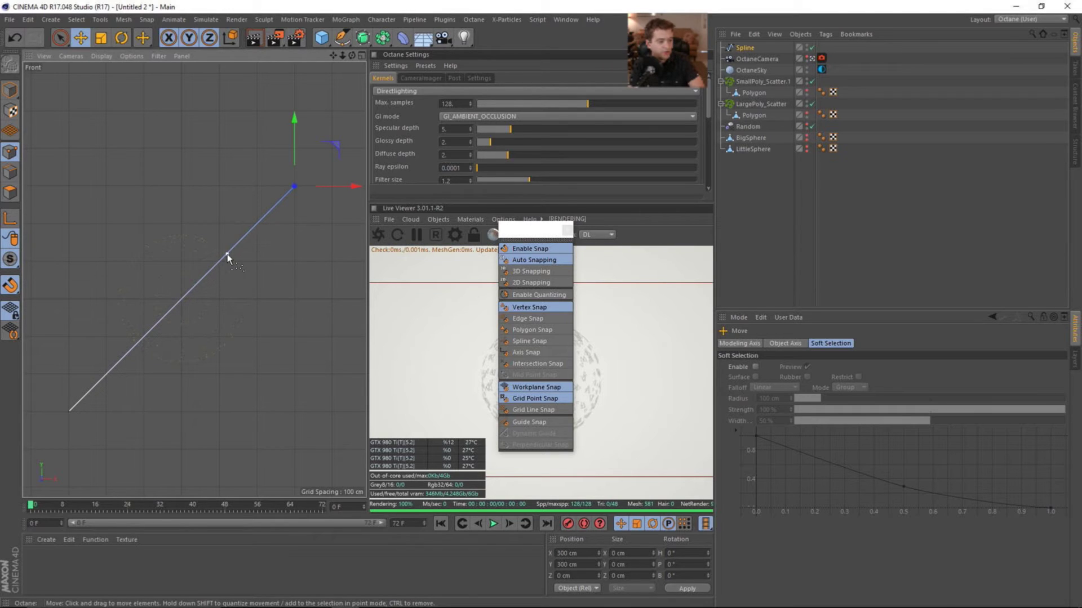
- Add two points on the spline, about 100 cm in X and Y on either side of the origin, and duplicate the spline
{"action": "left_click", "coordinate": [221, 262], "text": "ctrl"}
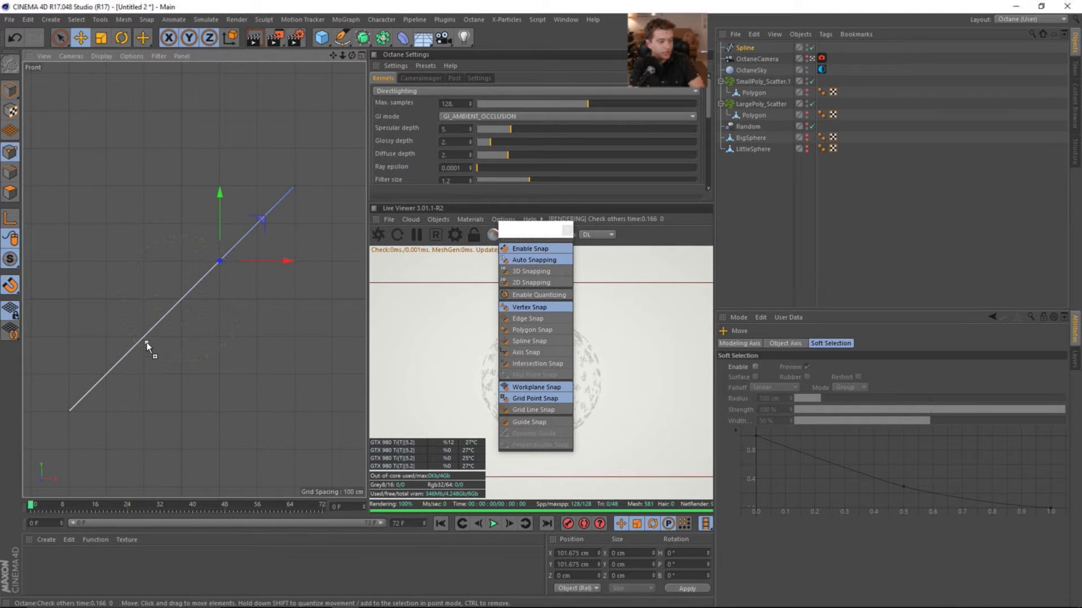
{"action": "left_click", "coordinate": [144, 337], "text": "ctrl"}
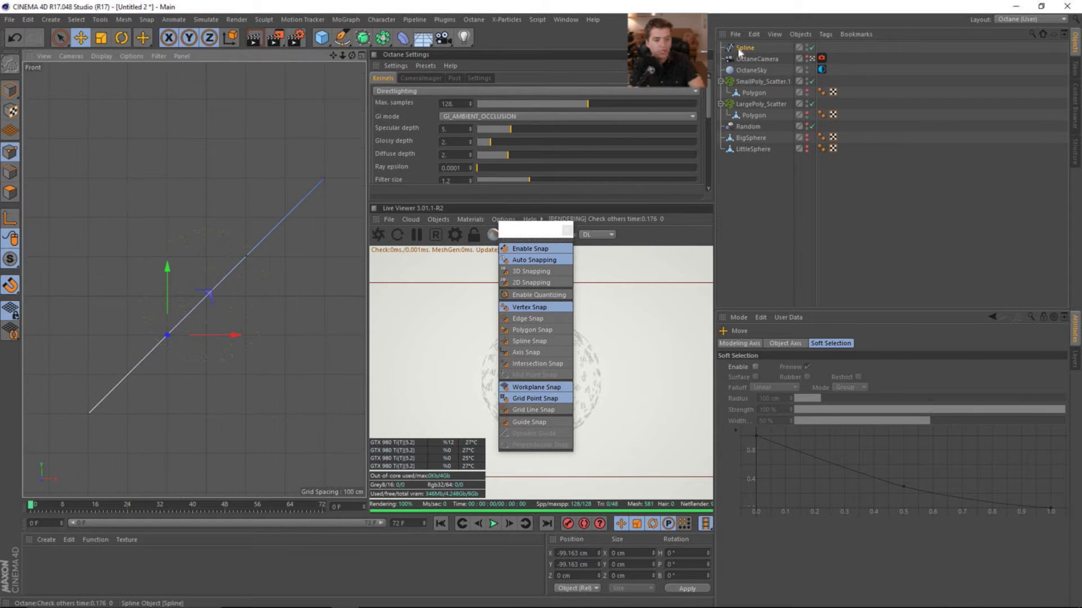
{"action": "left_click", "coordinate": [744, 50]}
{"action": "left_click_drag", "start_coordinate": [743, 45], "coordinate": [743, 44], "text": "ctrl"}
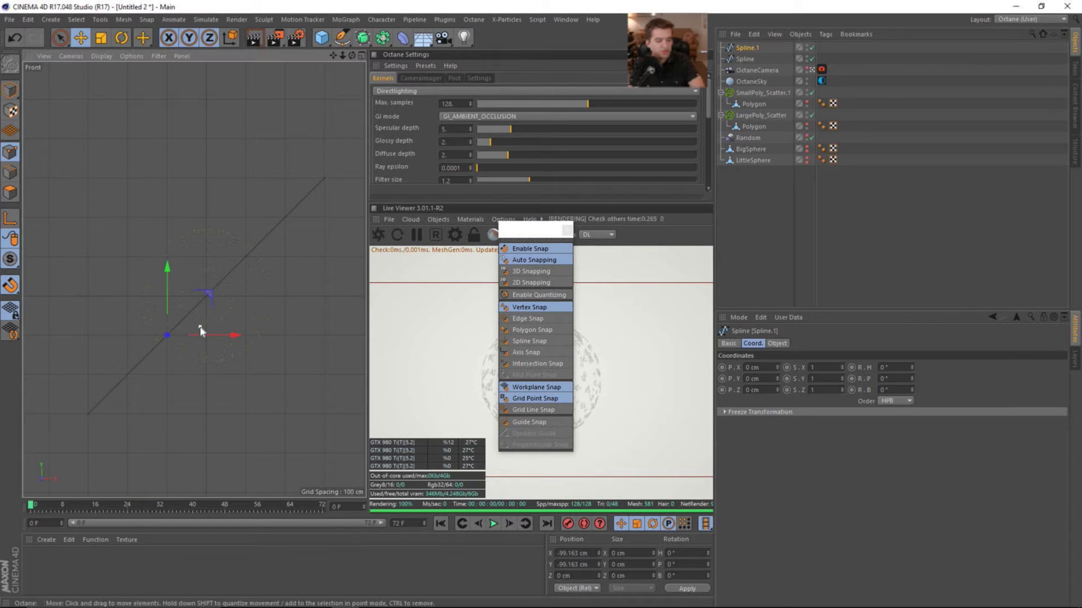
{"action": "left_click", "coordinate": [568, 230]}
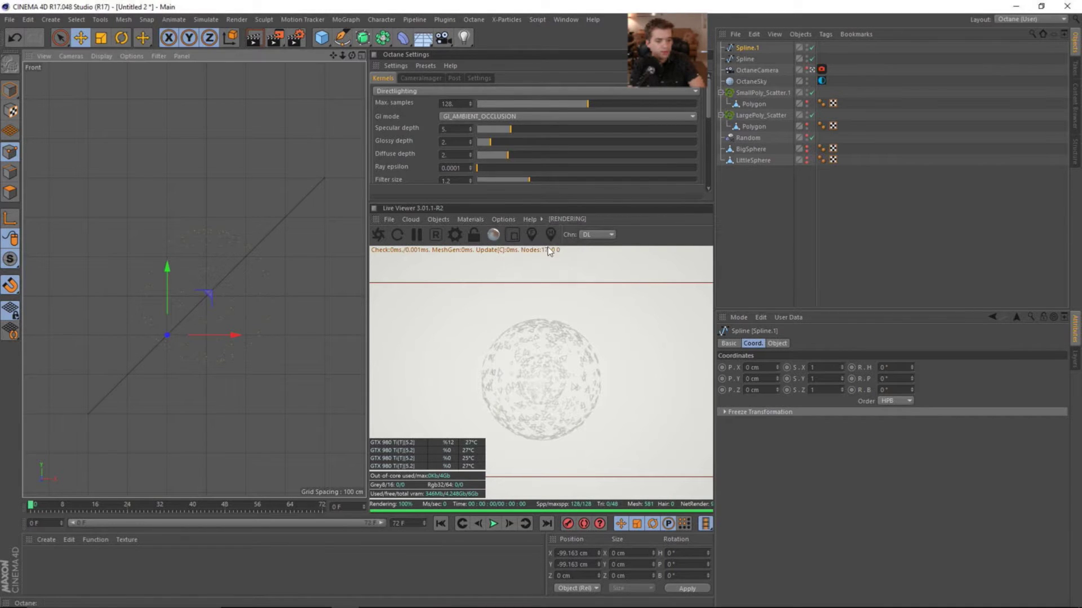
- Delete the lower two points of the duplicate spline and the upper two points of the original, leaving a gap around the sphere
{"action": "left_click", "coordinate": [747, 52]}
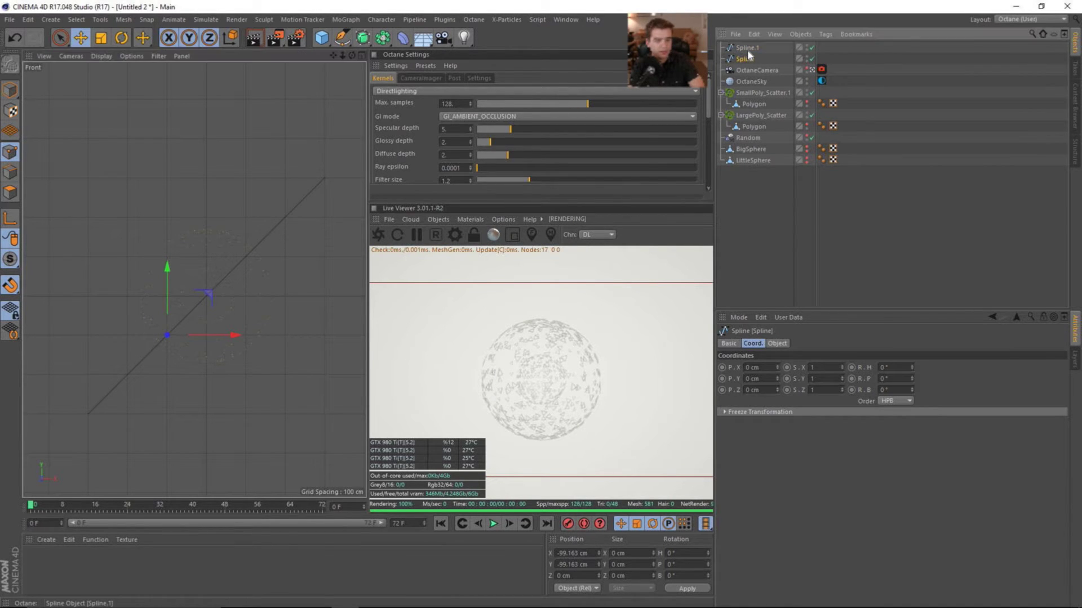
{"action": "left_click", "coordinate": [747, 48]}
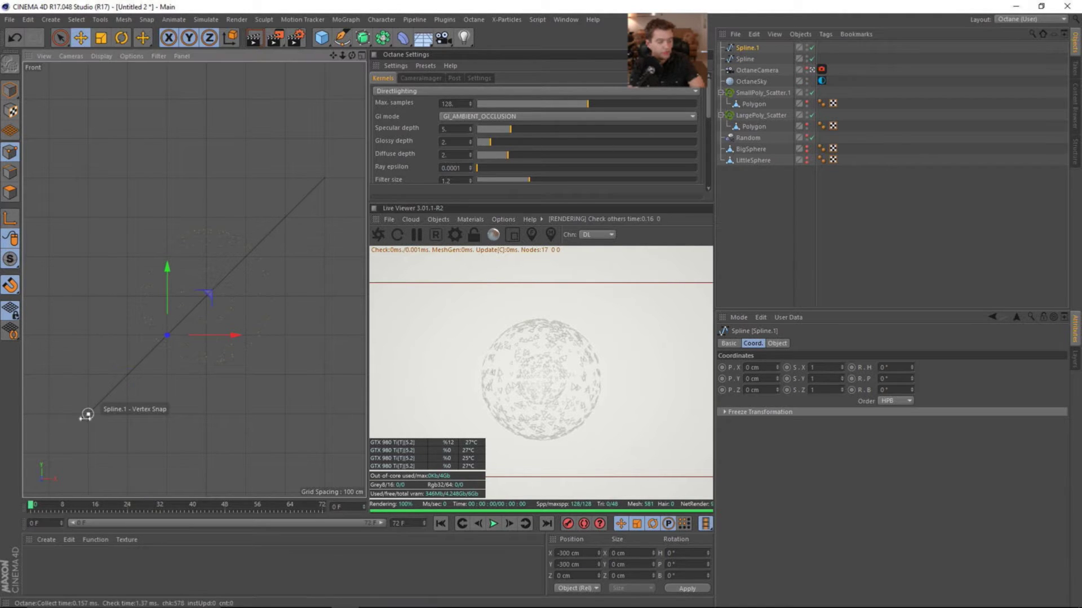
{"action": "left_click_drag", "start_coordinate": [88, 422], "coordinate": [88, 415]}
{"action": "left_click", "coordinate": [254, 347]}
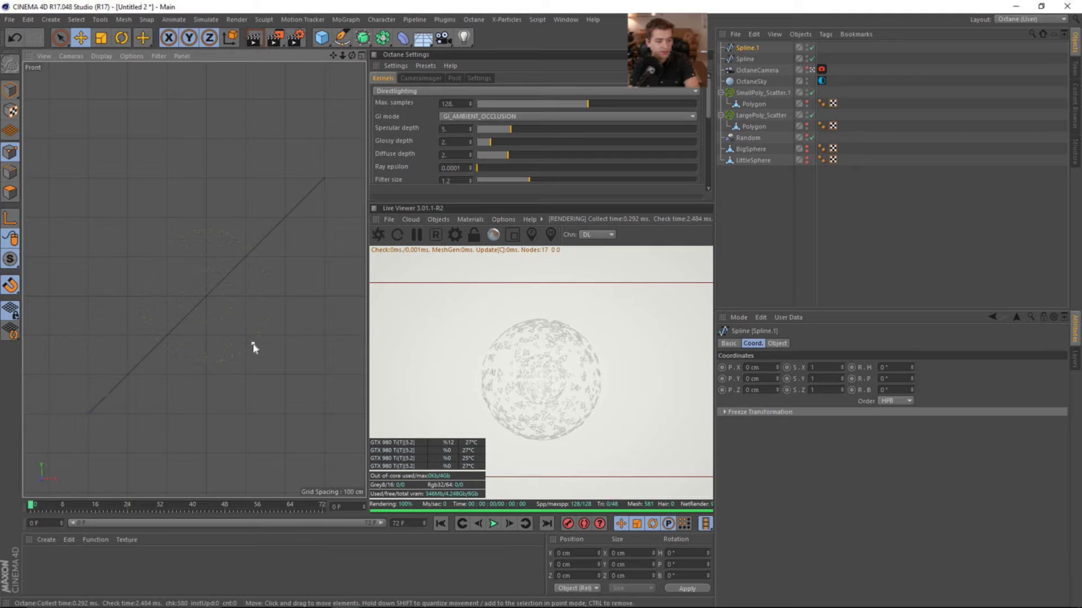
{"action": "left_click_drag", "start_coordinate": [61, 38], "coordinate": [84, 74]}
{"action": "left_click_drag", "start_coordinate": [116, 226], "coordinate": [258, 361]}
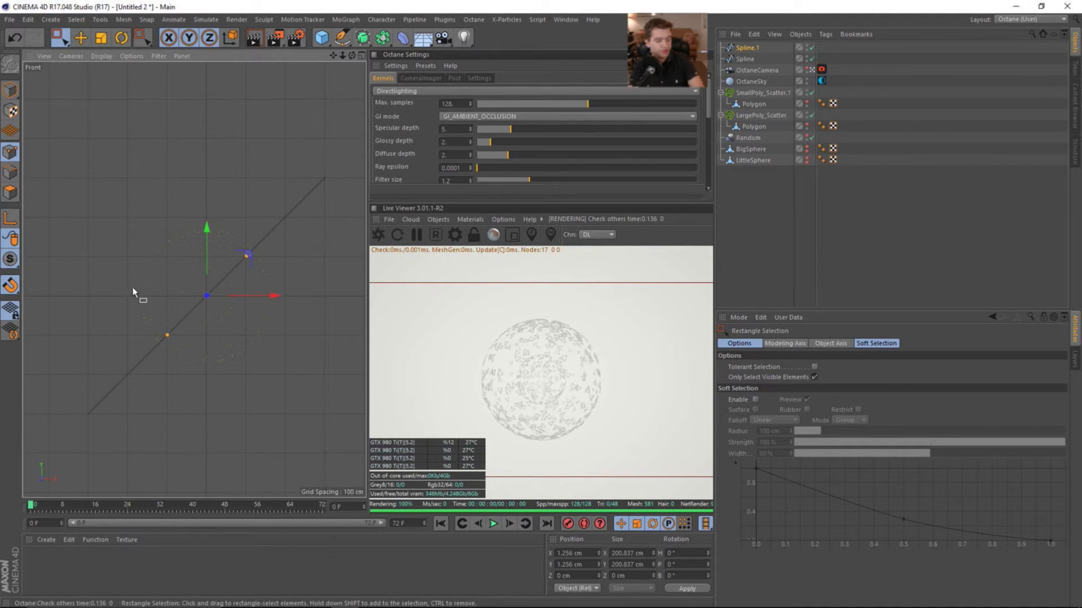
{"action": "left_click_drag", "start_coordinate": [290, 217], "coordinate": [240, 272], "text": "ctrl"}
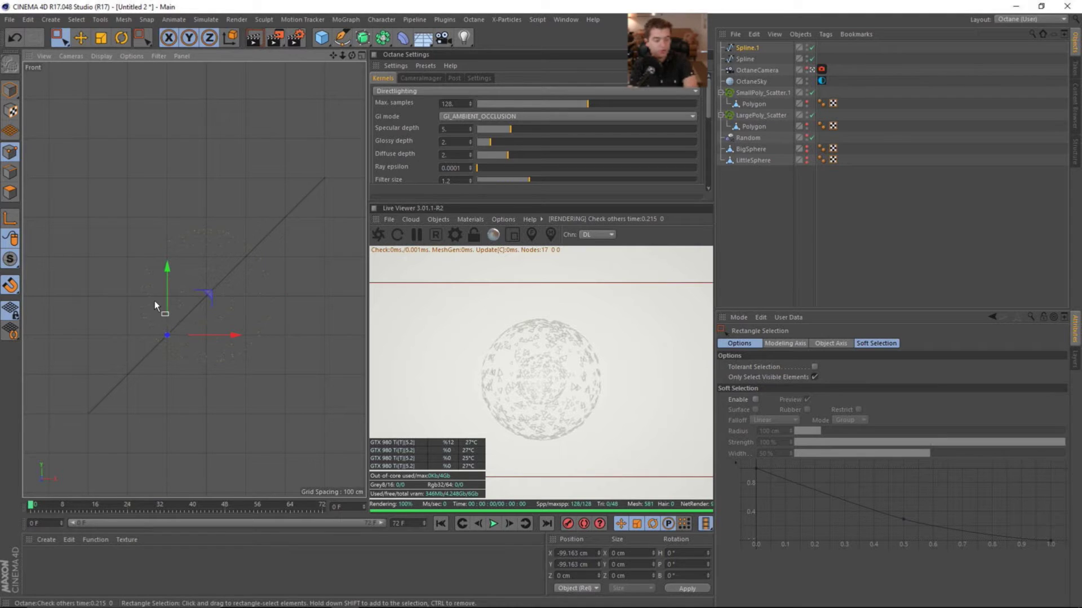
{"action": "left_click", "coordinate": [745, 58]}
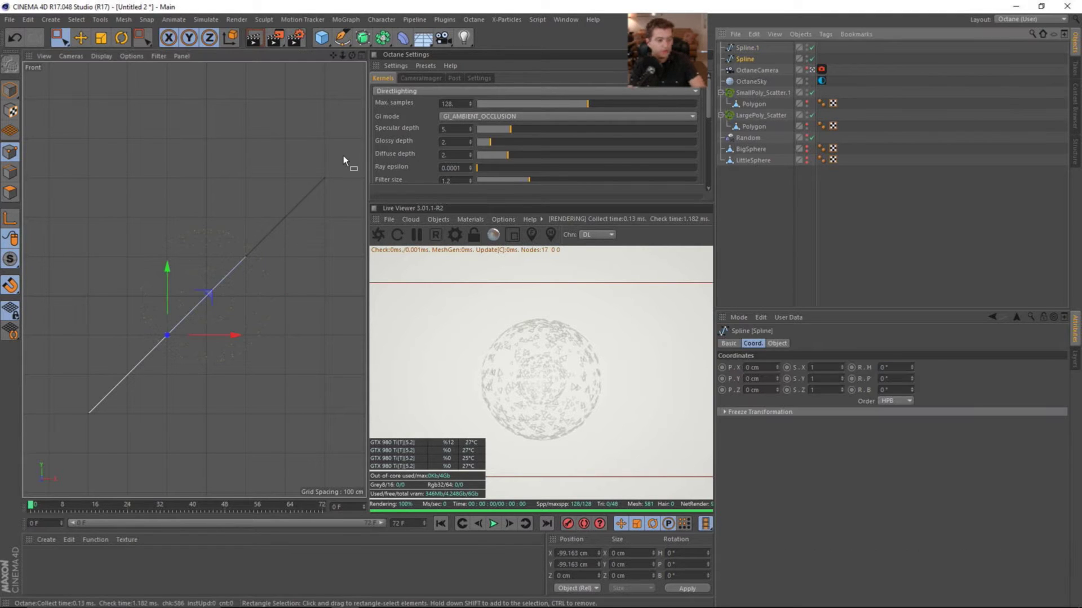
{"action": "left_click_drag", "start_coordinate": [343, 156], "coordinate": [184, 332]}
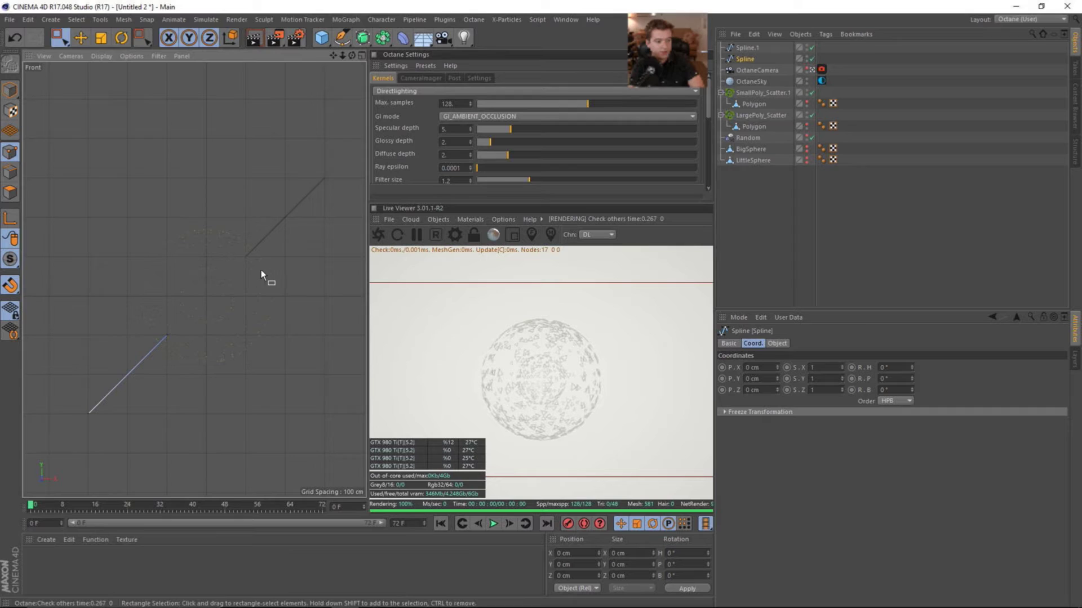
- Switch to the perspective view and set the OctaneCamera's heading and pitch rotation to 0°
{"action": "middle_click", "coordinate": [261, 228]}
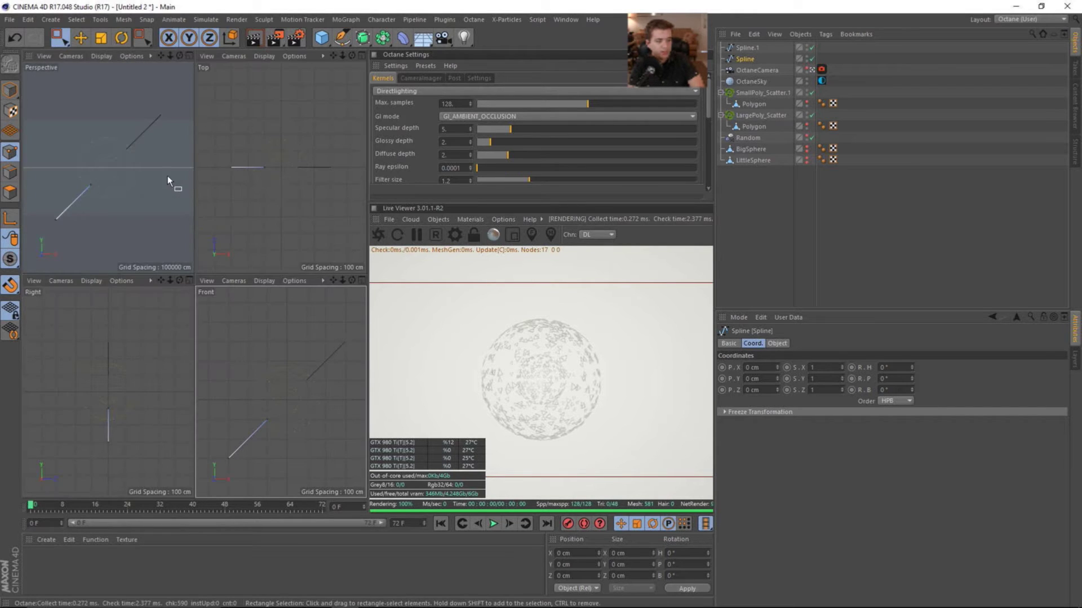
{"action": "middle_click", "coordinate": [169, 176]}
{"action": "left_click_drag", "start_coordinate": [287, 205], "coordinate": [267, 222], "text": "alt"}
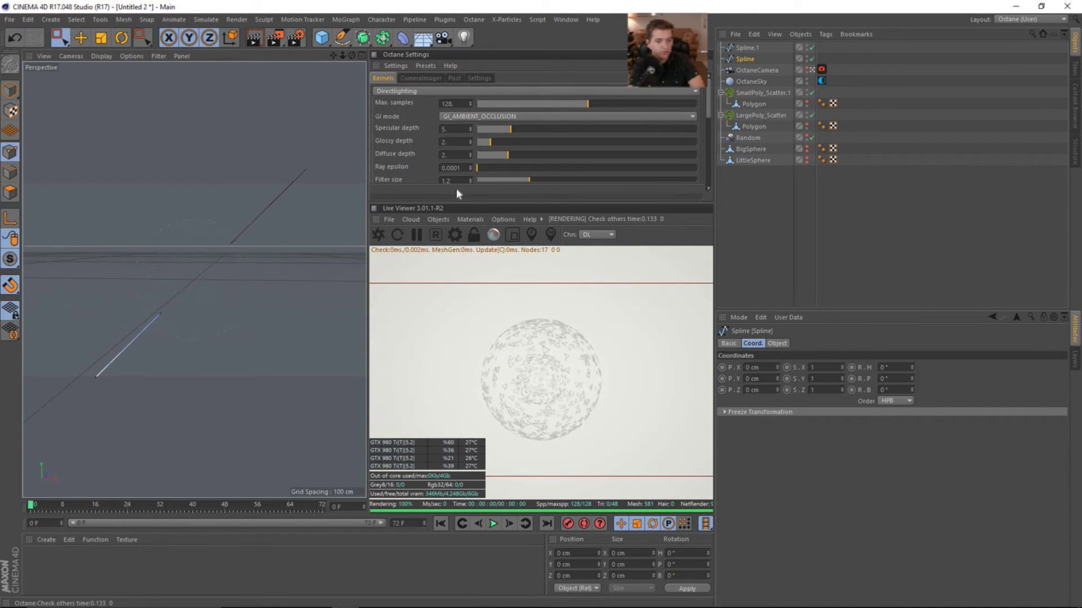
{"action": "left_click", "coordinate": [754, 70]}
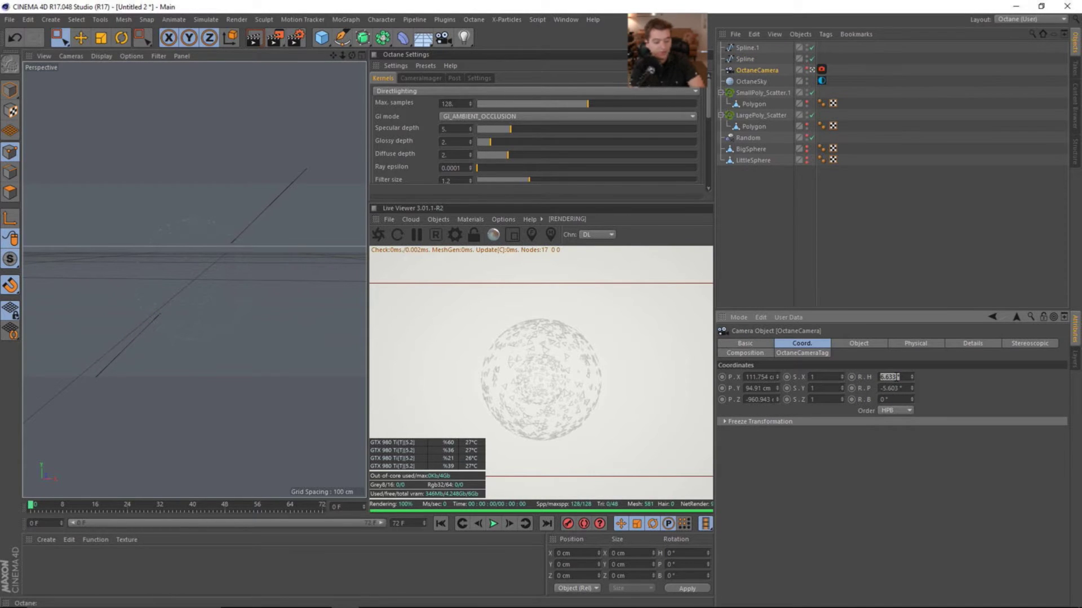
{"action": "left_click", "coordinate": [896, 377]}
{"action": "type", "text": "0"}
{"action": "key", "text": "Tab"}
{"action": "type", "text": "0"}
{"action": "key", "text": "Return"}
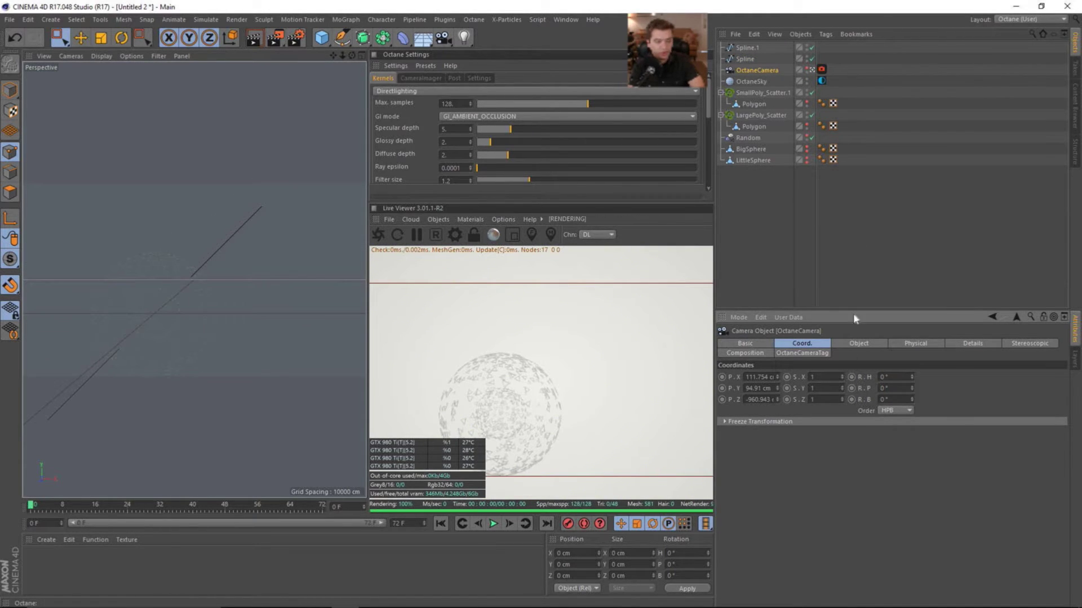
- Set the OctaneCamera's X and Y position to 0 cm
{"action": "left_click", "coordinate": [761, 378]}
{"action": "type", "text": "0"}
{"action": "key", "text": "Tab"}
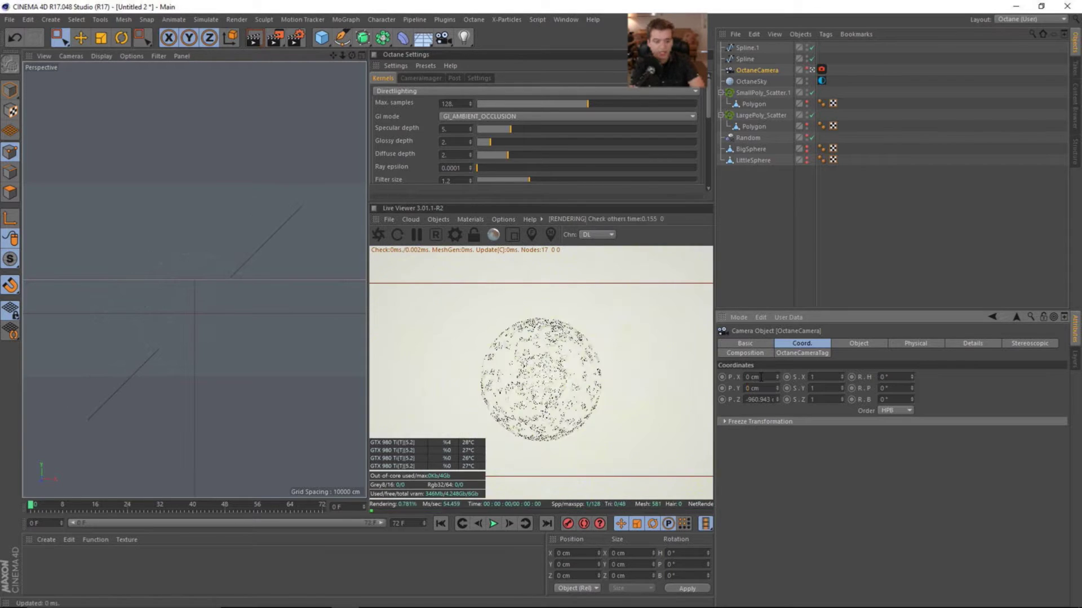
{"action": "type", "text": "0"}
{"action": "key", "text": "Return"}
- Add a Protection tag to the OctaneCamera
{"action": "right_click", "coordinate": [775, 70]}
{"action": "mouse_move", "coordinate": [812, 79]}
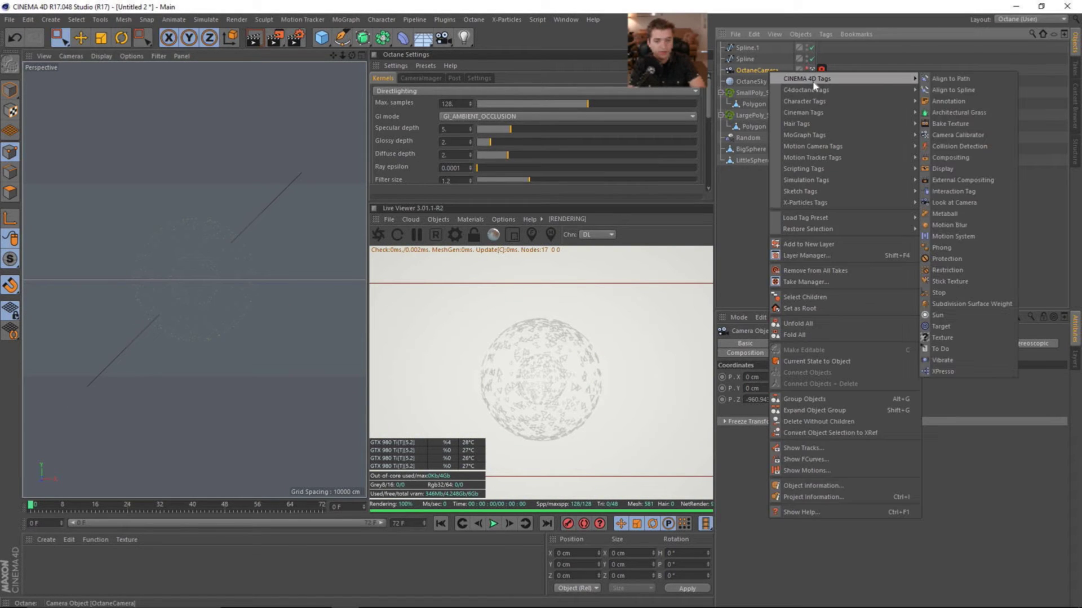
{"action": "left_click", "coordinate": [977, 273]}
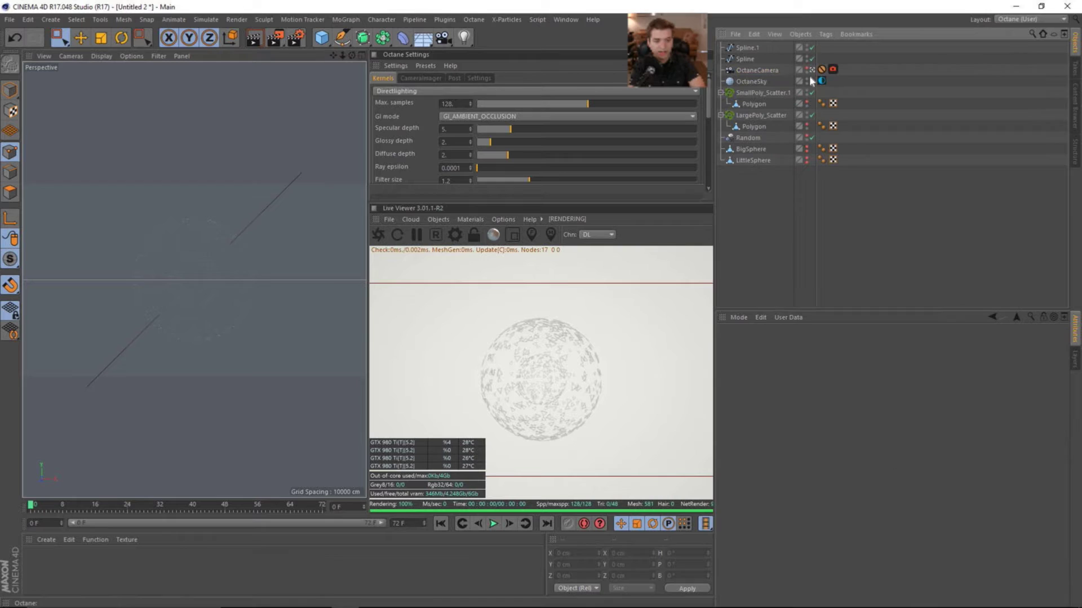
- Begin saving the project and create a folder named Hologram inside YouTube > Scenes, opening it as the save location
{"action": "key", "text": "ctrl+s"}
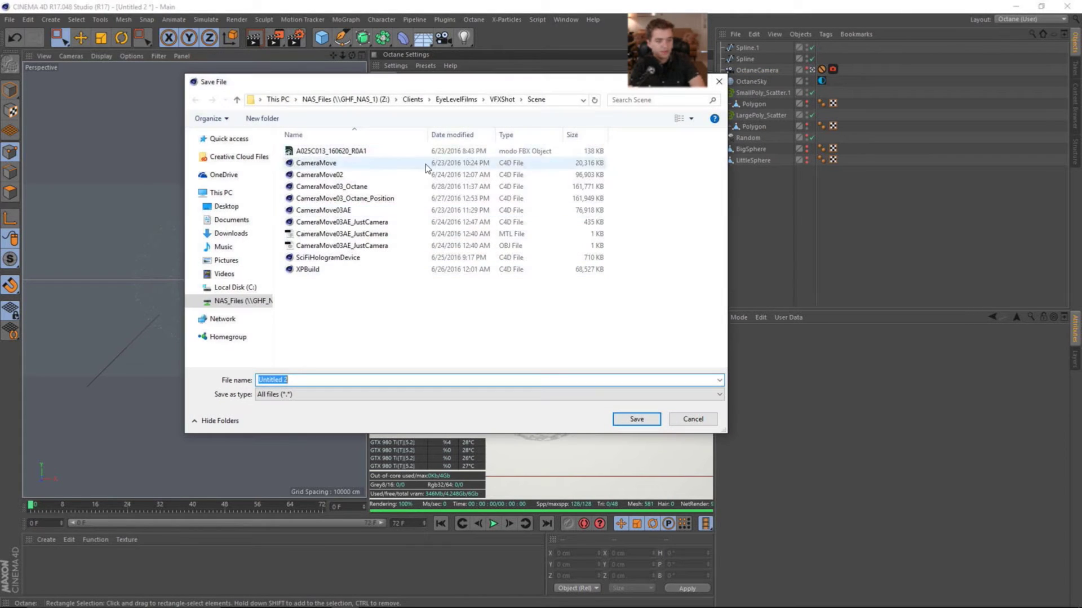
{"action": "left_click", "coordinate": [344, 99]}
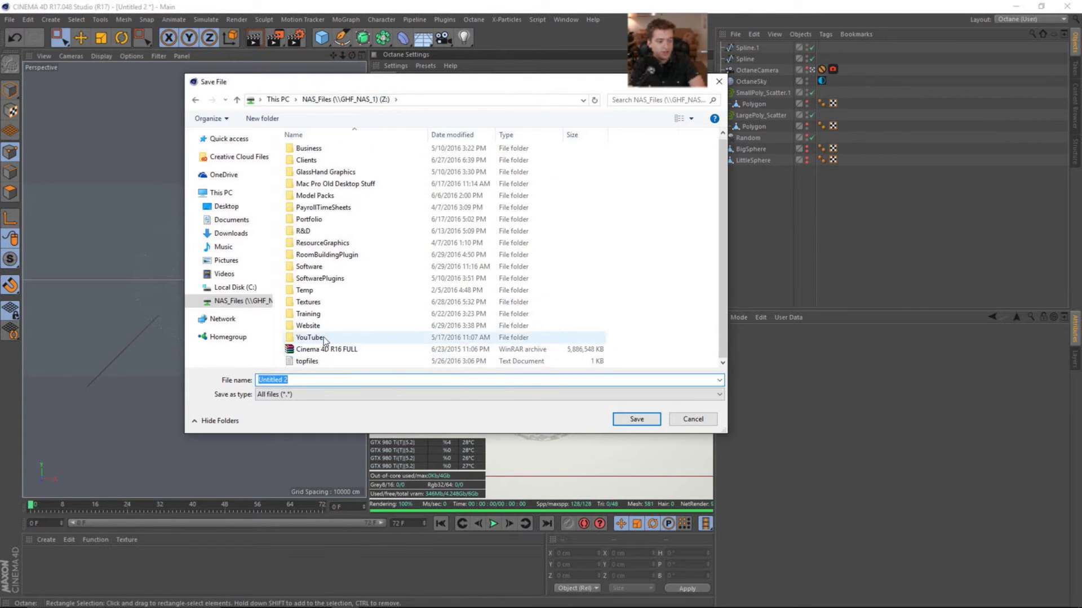
{"action": "double_click", "coordinate": [323, 338]}
{"action": "double_click", "coordinate": [326, 228]}
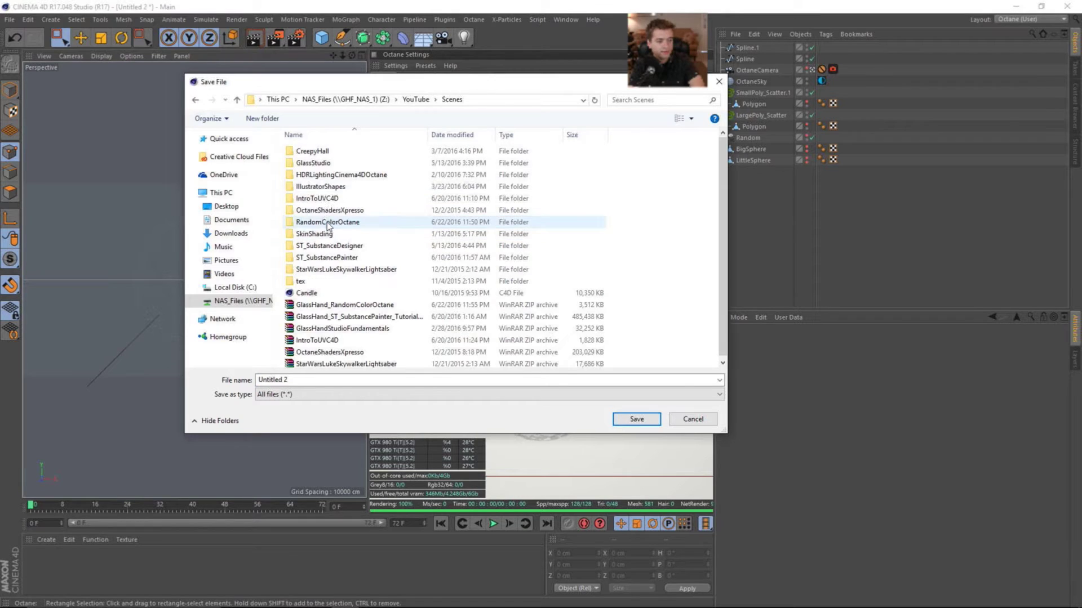
{"action": "left_click", "coordinate": [262, 118]}
{"action": "type", "text": "Hologram"}
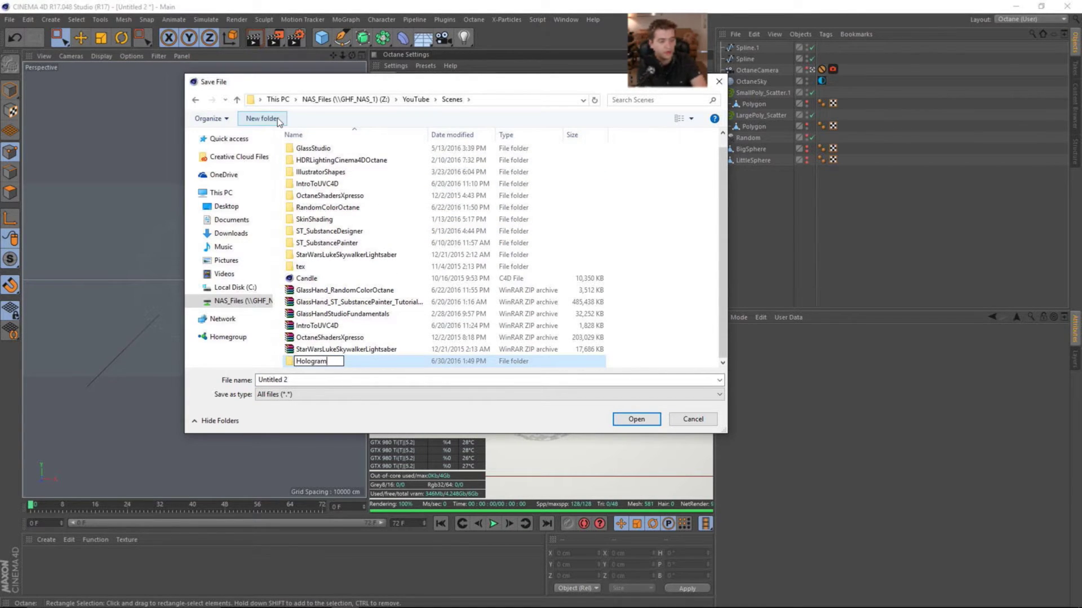
{"action": "key", "text": "Return"}
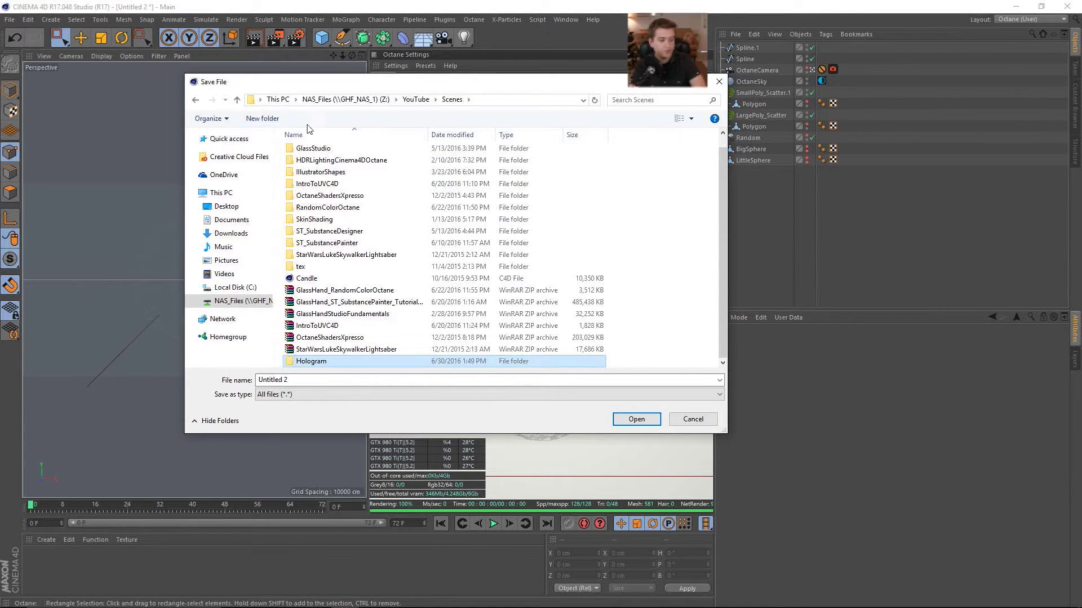
{"action": "double_click", "coordinate": [305, 361]}
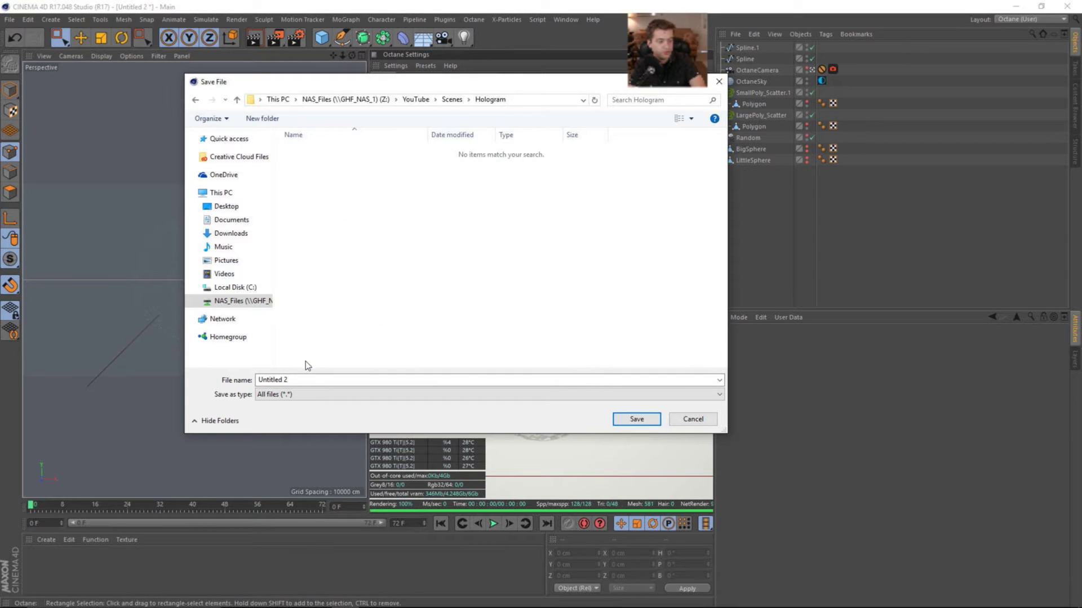
- Create a Scenes subfolder inside the Hologram folder and save the project in it as Hologram
{"action": "left_click", "coordinate": [268, 120]}
{"action": "type", "text": "Sc"}
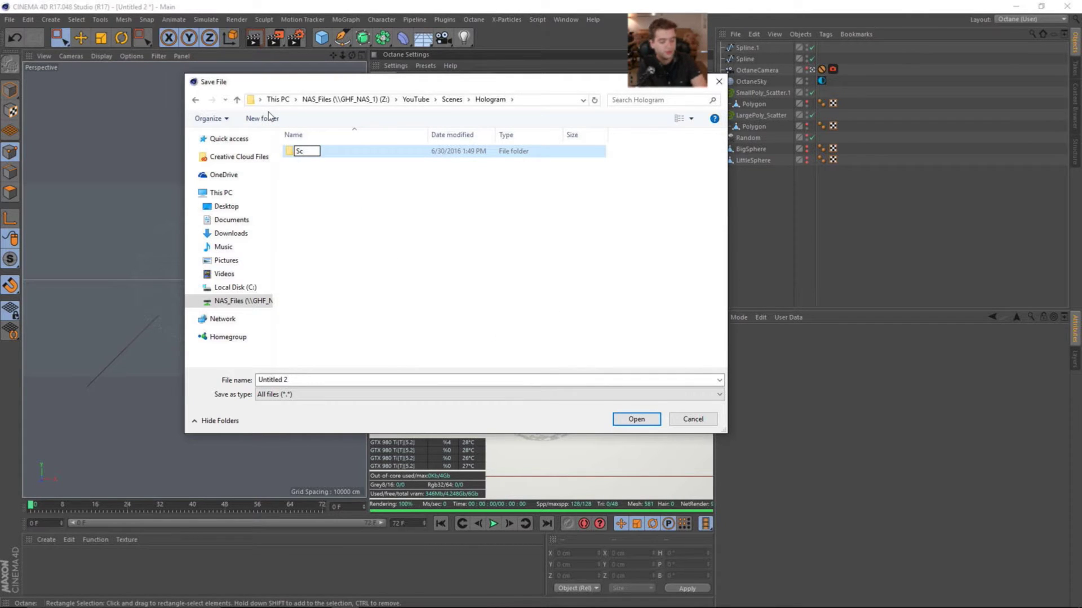
{"action": "type", "text": "enes"}
{"action": "key", "text": "Return"}
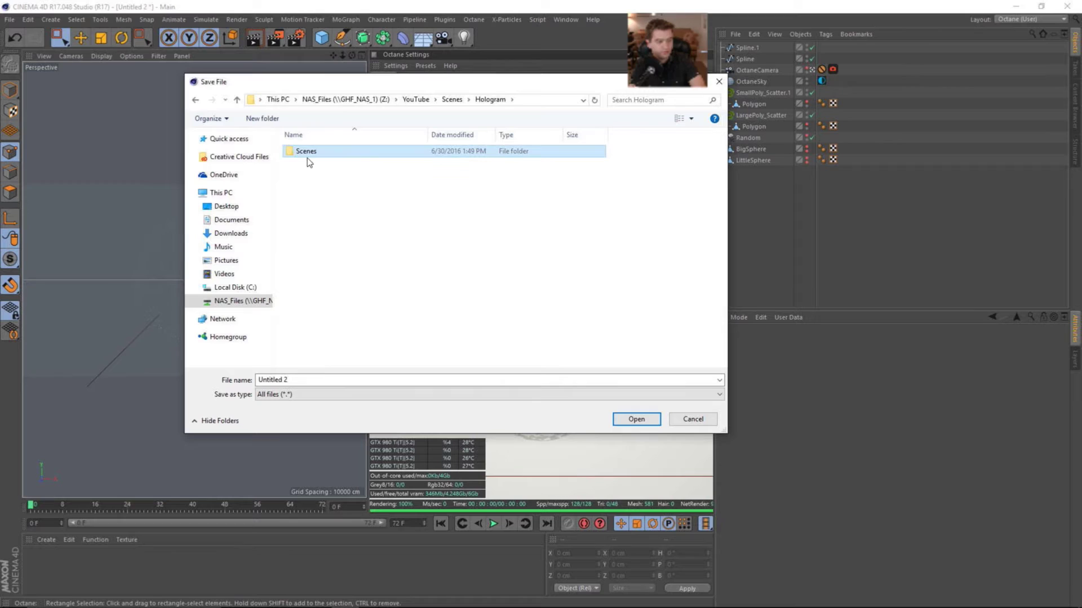
{"action": "double_click", "coordinate": [306, 152]}
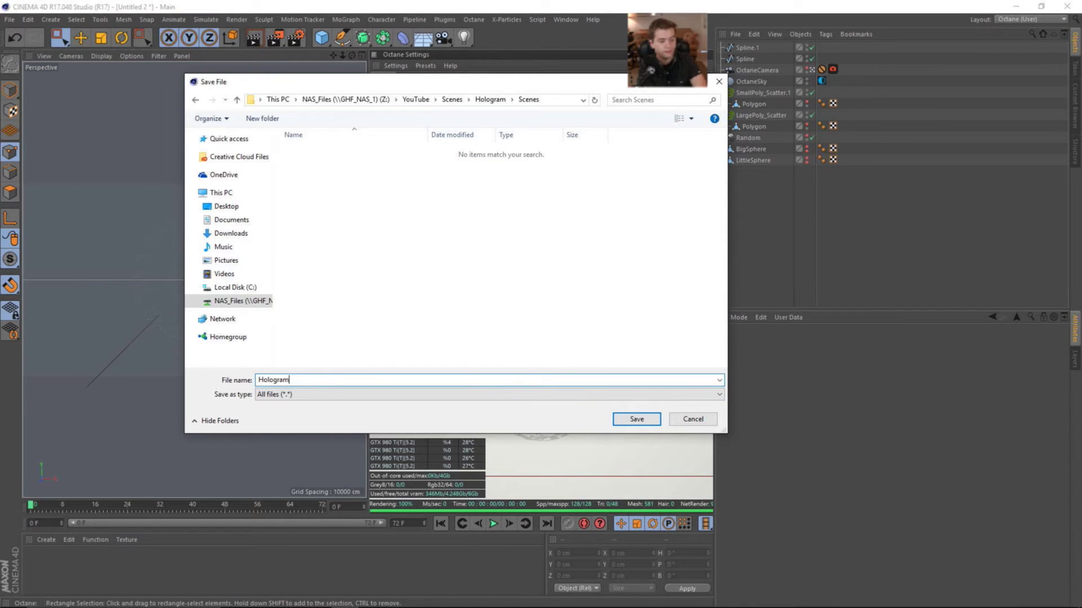
{"action": "type", "text": "Hologram"}
{"action": "key", "text": "Return"}
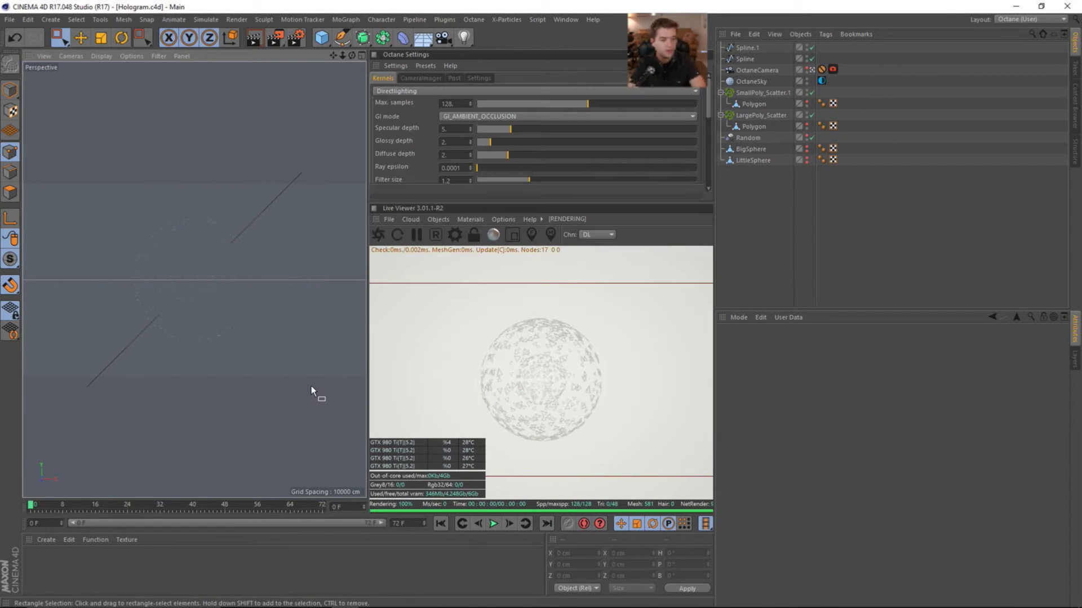
- Create two Sweep objects, one containing Spline.1 and the other containing Spline
{"action": "left_click", "coordinate": [362, 37]}
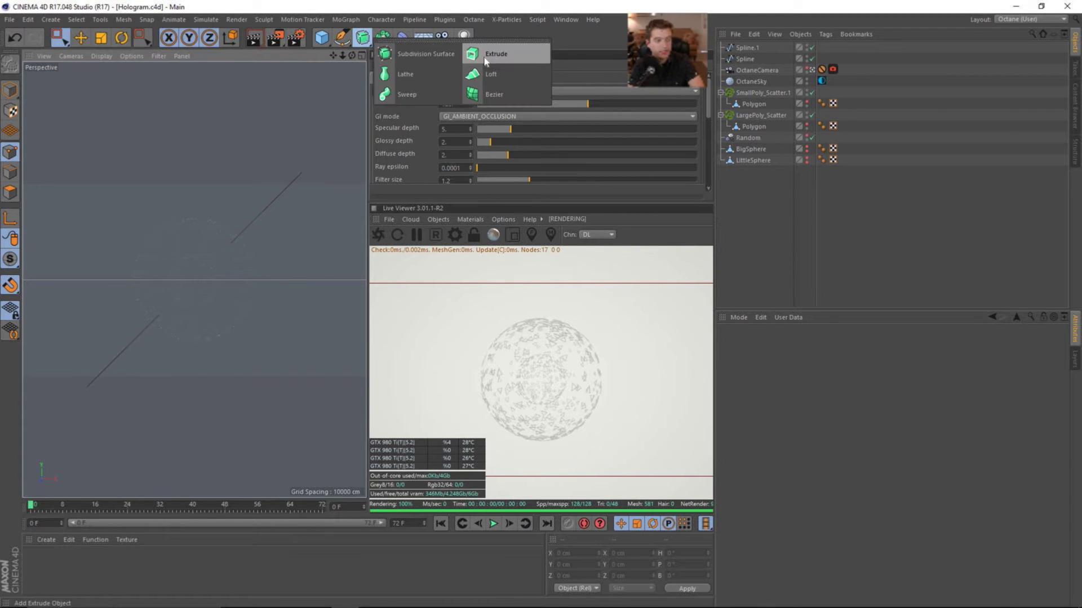
{"action": "left_click", "coordinate": [422, 93]}
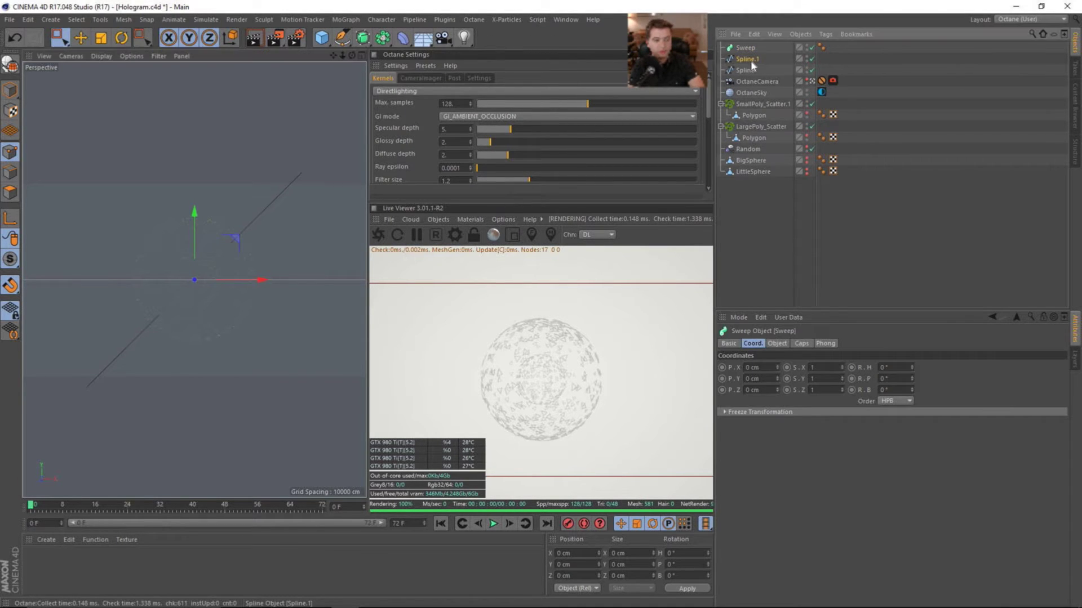
{"action": "left_click_drag", "start_coordinate": [750, 59], "coordinate": [744, 48]}
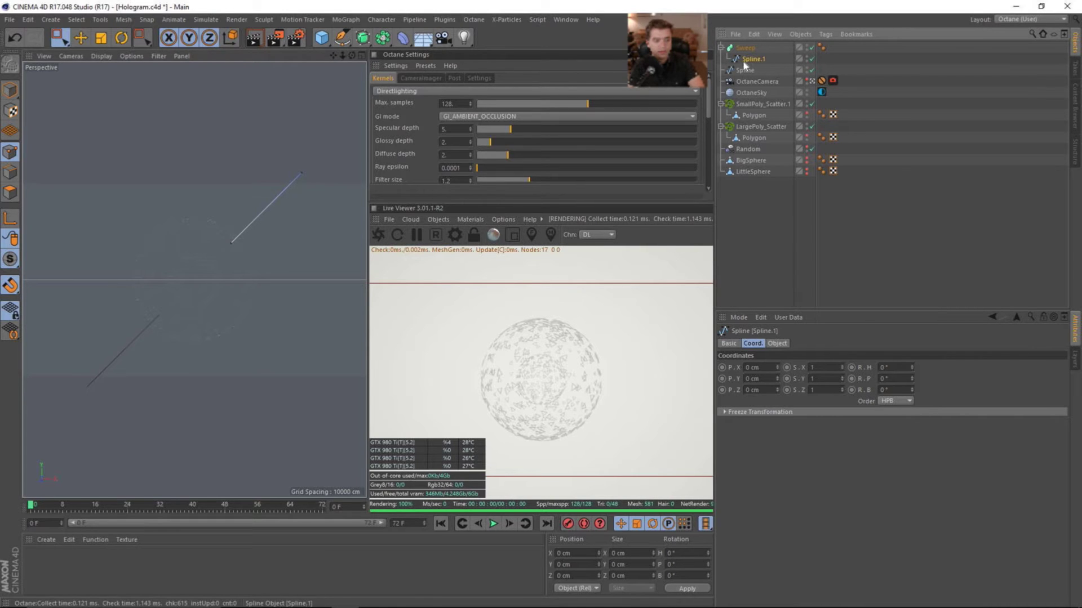
{"action": "left_click", "coordinate": [744, 69]}
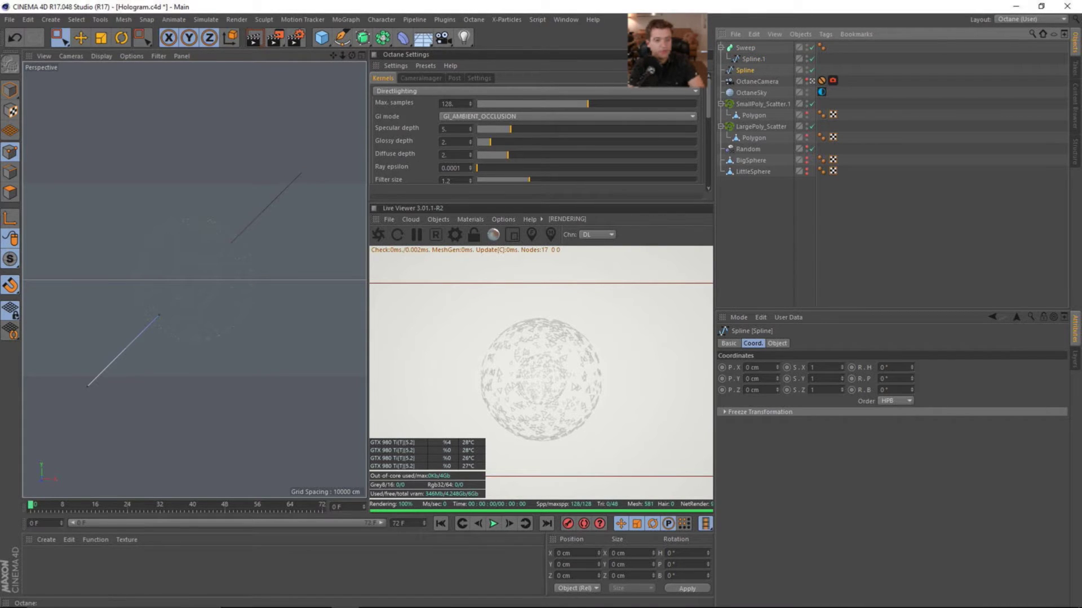
{"action": "left_click", "coordinate": [362, 37]}
{"action": "left_click", "coordinate": [420, 89], "text": "alt"}
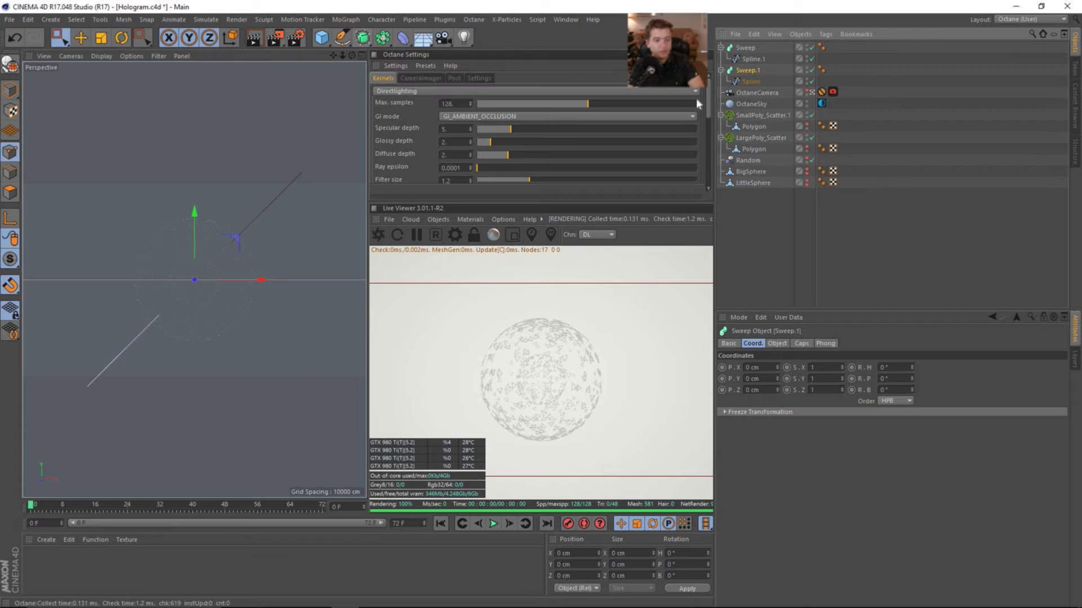
- Add a Rectangle spline as the profile of the first Sweep, above Spline.1
{"action": "left_click", "coordinate": [340, 39]}
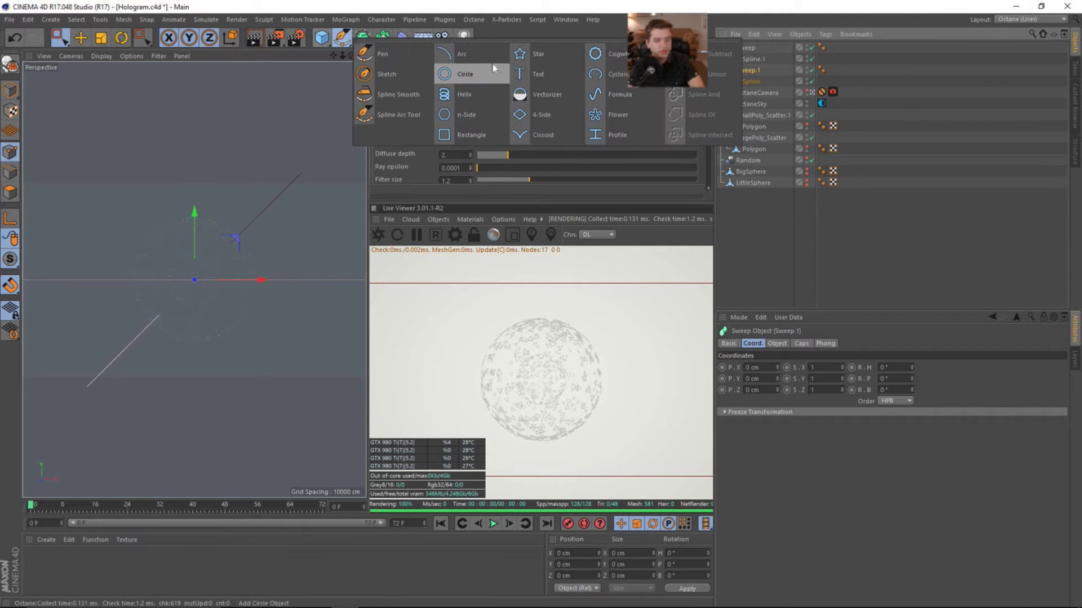
{"action": "left_click", "coordinate": [470, 140]}
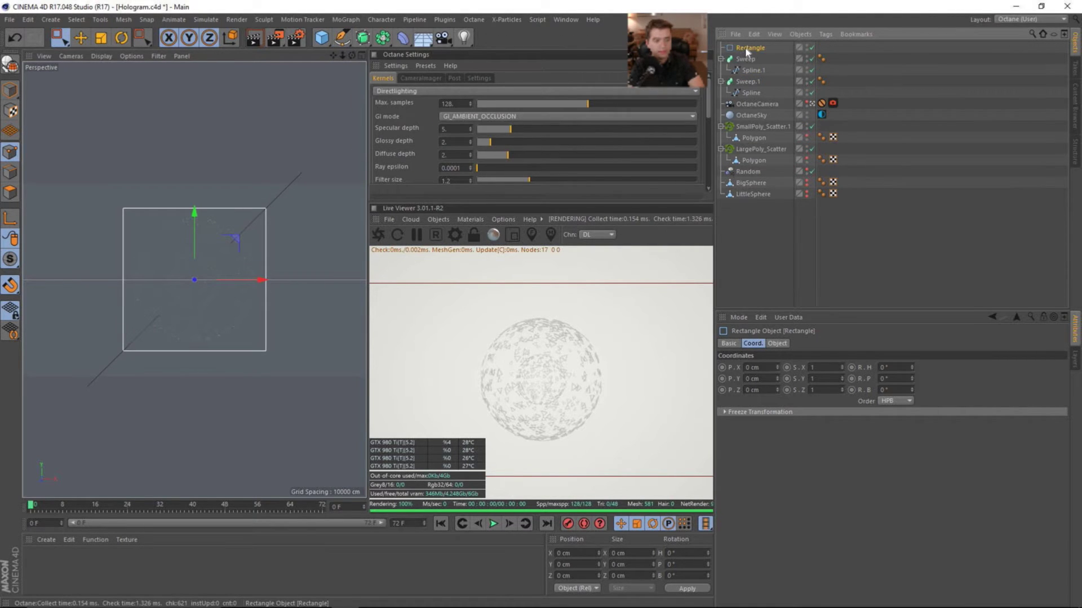
{"action": "left_click_drag", "start_coordinate": [744, 48], "coordinate": [745, 60]}
{"action": "key", "text": "t"}
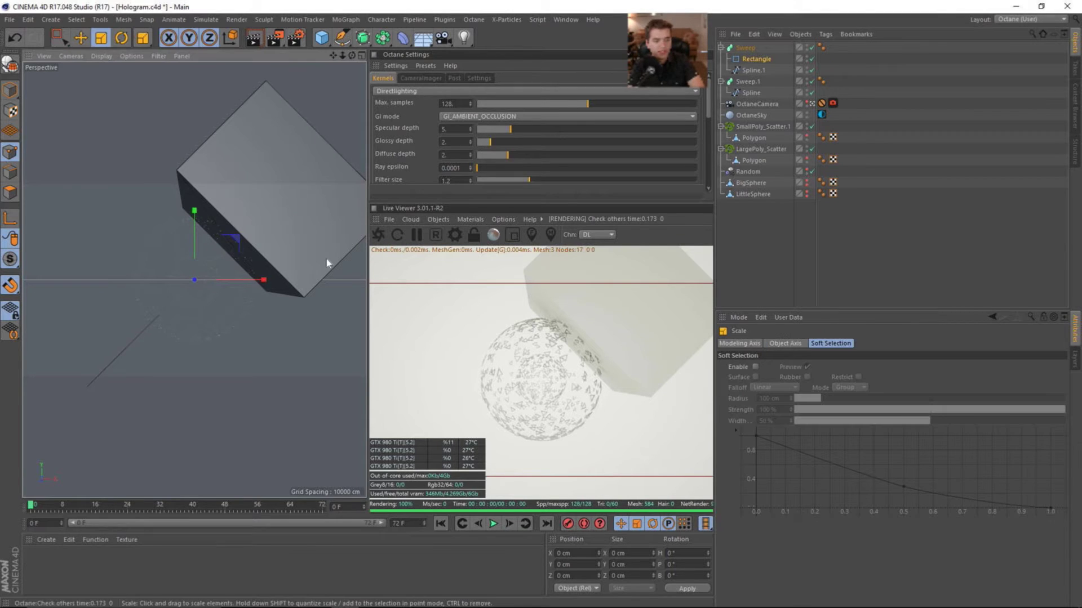
- Pause the Octane live render, scale the rectangle profile to about 15.4 cm square and copy it into Sweep.1
{"action": "left_click", "coordinate": [416, 234]}
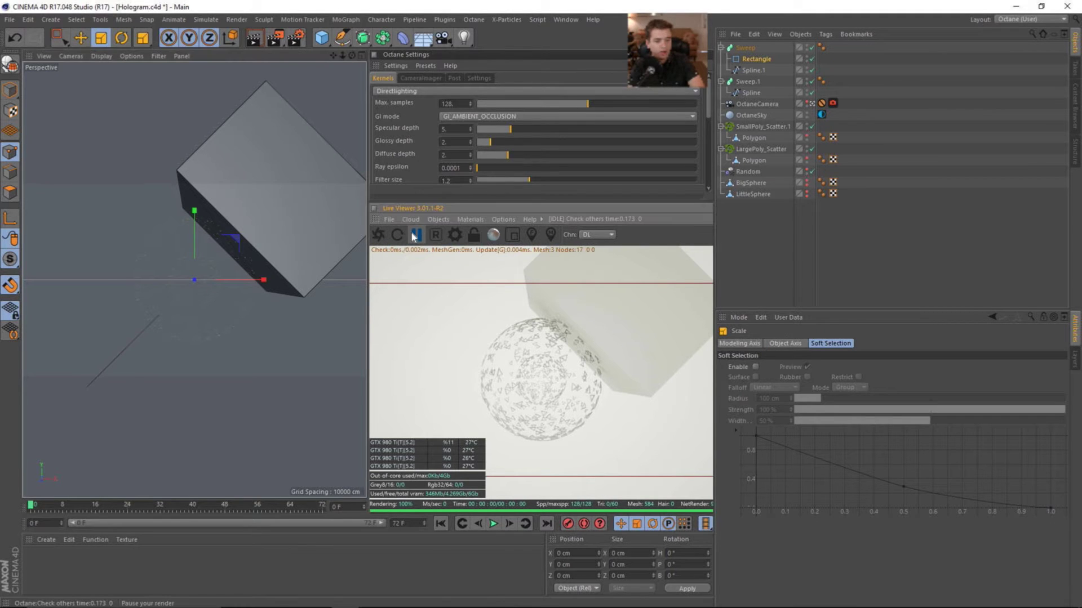
{"action": "left_click", "coordinate": [286, 298]}
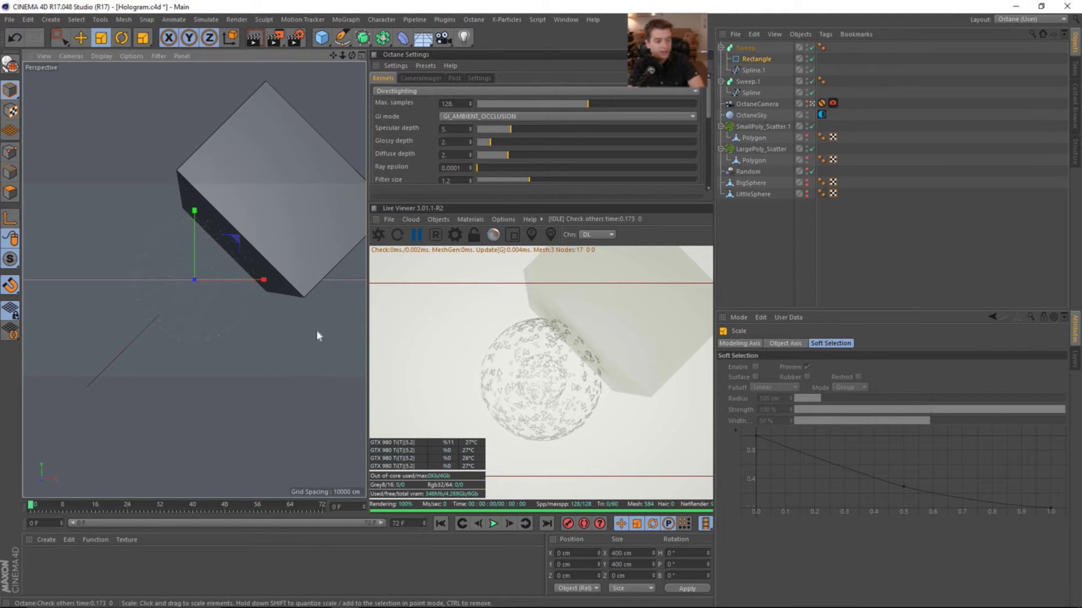
{"action": "left_click_drag", "start_coordinate": [316, 330], "coordinate": [236, 339]}
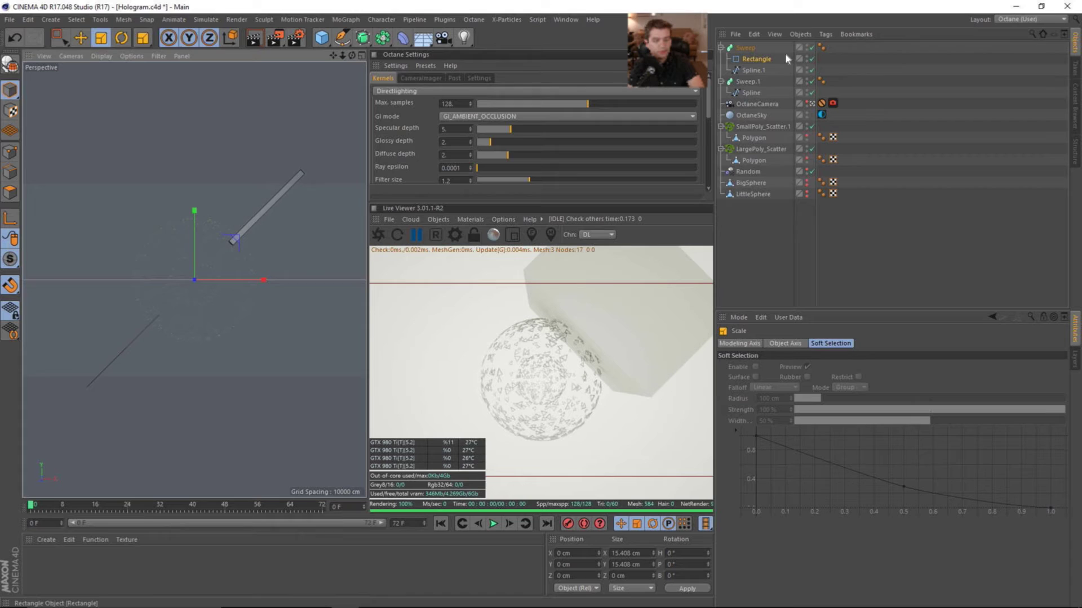
{"action": "left_click_drag", "start_coordinate": [751, 58], "coordinate": [744, 92], "text": "ctrl"}
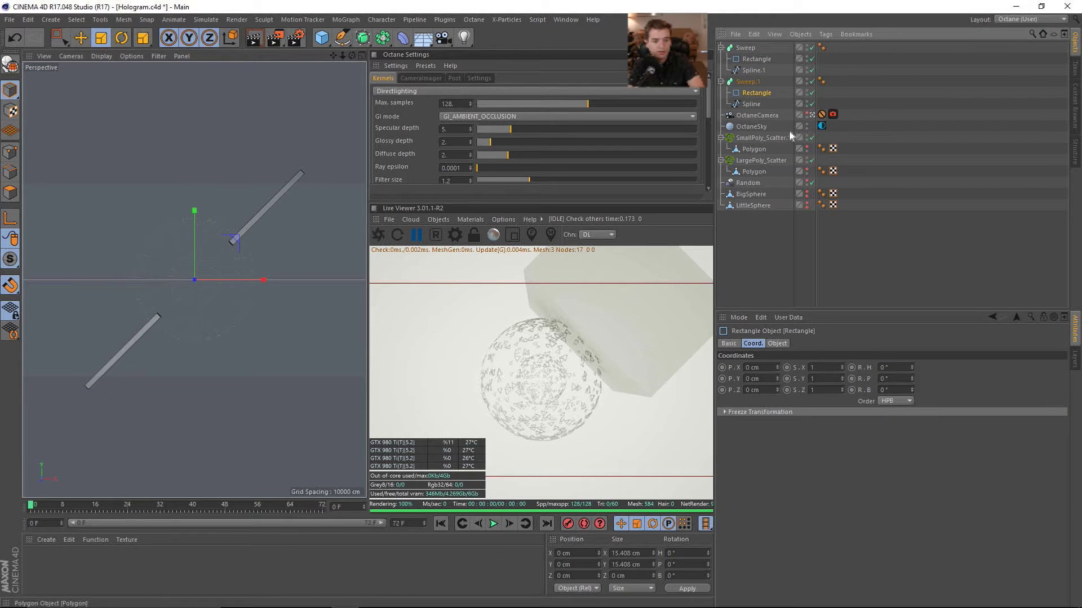
- Leave the OctaneCamera view and make the first Sweep's rectangle editable, ready for point selection
{"action": "left_click", "coordinate": [812, 115]}
{"action": "left_click_drag", "start_coordinate": [326, 264], "coordinate": [224, 299], "text": "alt"}
{"action": "scroll", "coordinate": [225, 299], "scroll_direction": "down", "scroll_amount": 3}
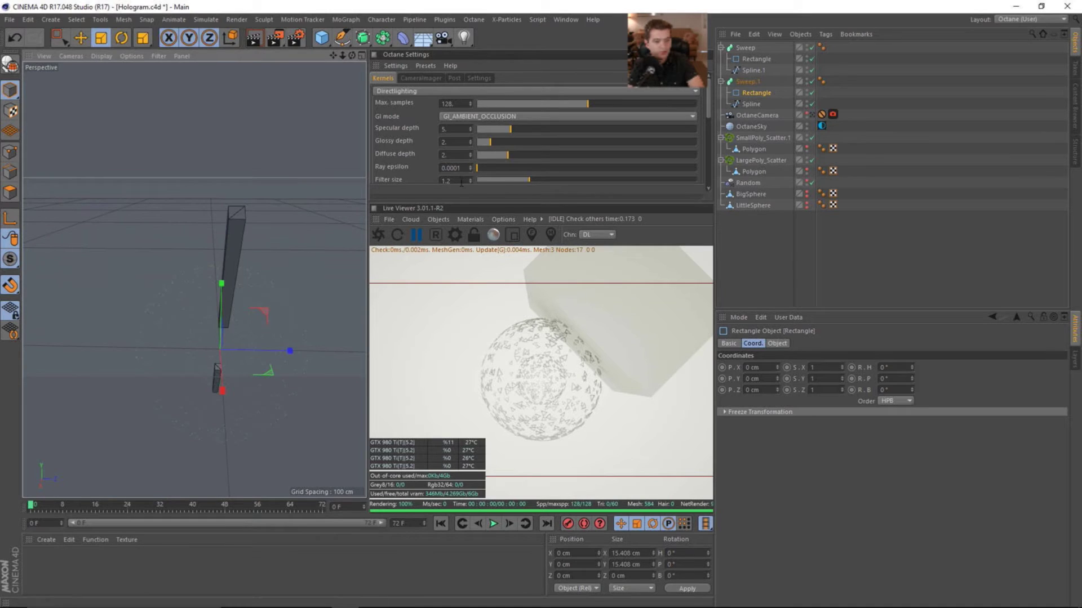
{"action": "left_click", "coordinate": [758, 58]}
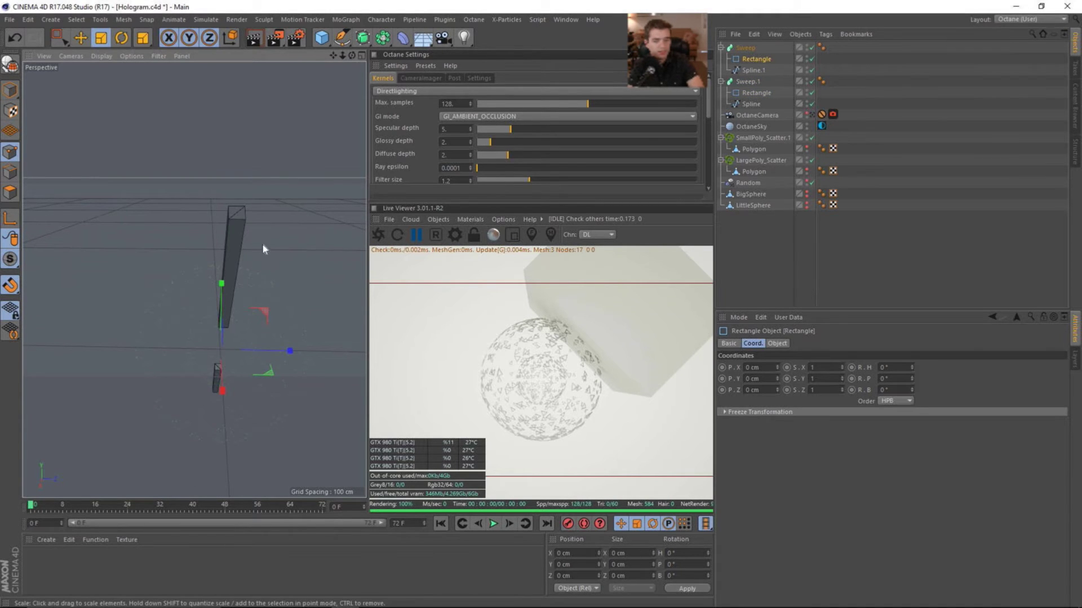
{"action": "key", "text": "c"}
{"action": "left_click_drag", "start_coordinate": [184, 268], "coordinate": [159, 323], "text": "alt"}
{"action": "key", "text": "0"}
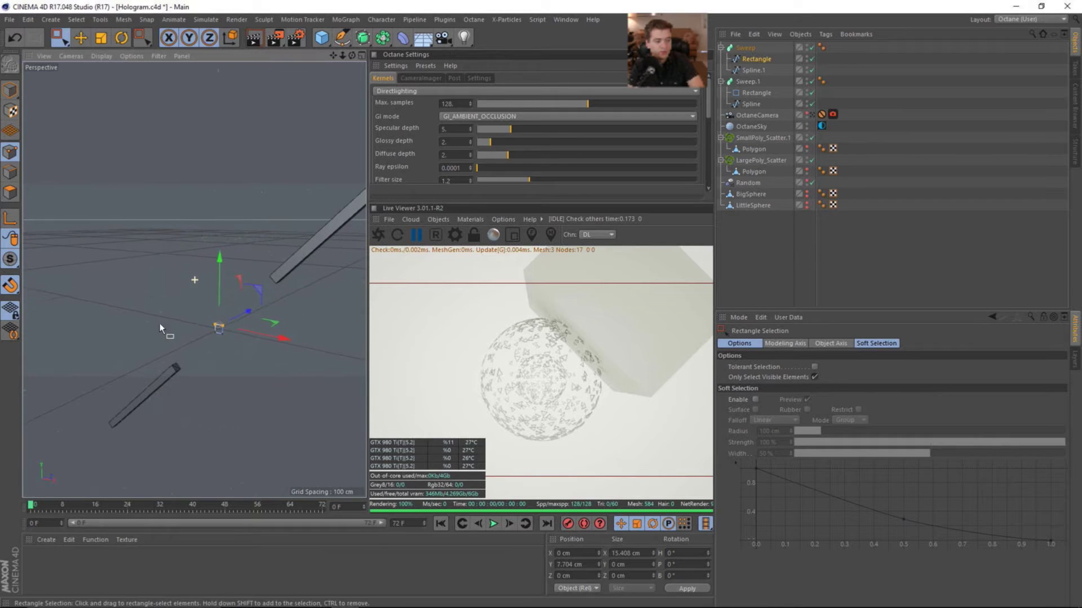
- Move the side points of the first Sweep's rectangle inward along X, narrowing the profile to about 5.3 cm wide
{"action": "left_click_drag", "start_coordinate": [215, 258], "coordinate": [218, 263]}
{"action": "left_click_drag", "start_coordinate": [220, 312], "coordinate": [220, 311]}
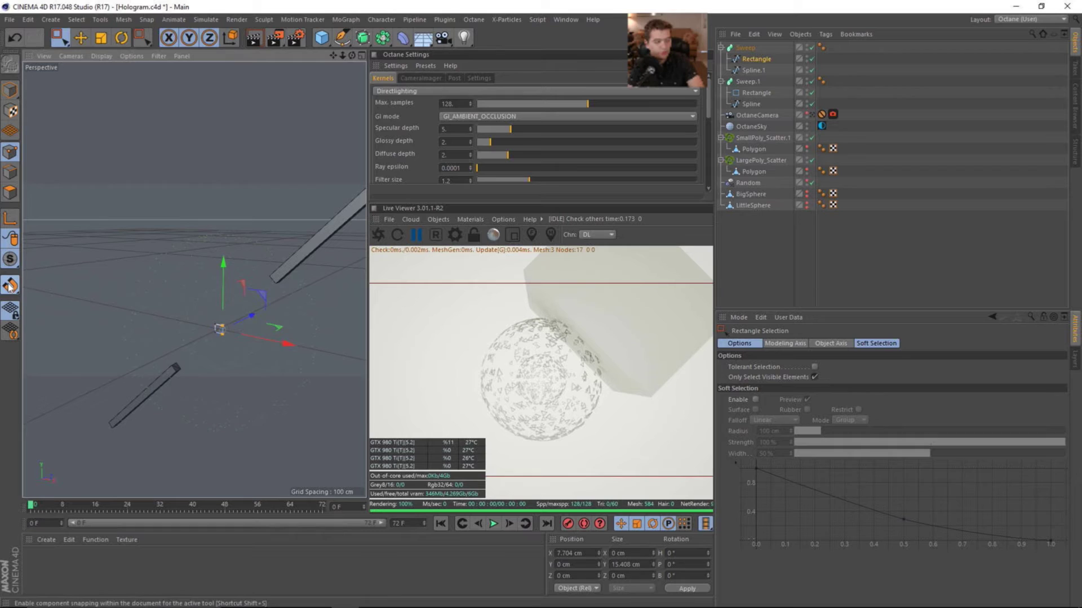
{"action": "left_click_drag", "start_coordinate": [294, 347], "coordinate": [289, 347]}
{"action": "right_click_drag", "start_coordinate": [219, 334], "coordinate": [302, 333], "text": "alt"}
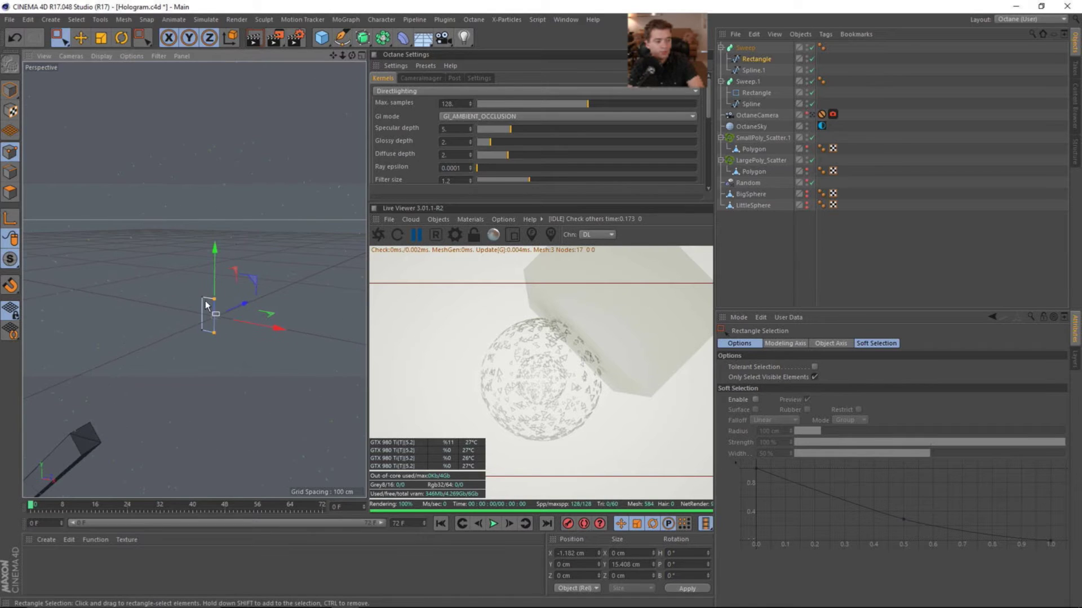
{"action": "left_click_drag", "start_coordinate": [249, 325], "coordinate": [246, 240], "text": "alt"}
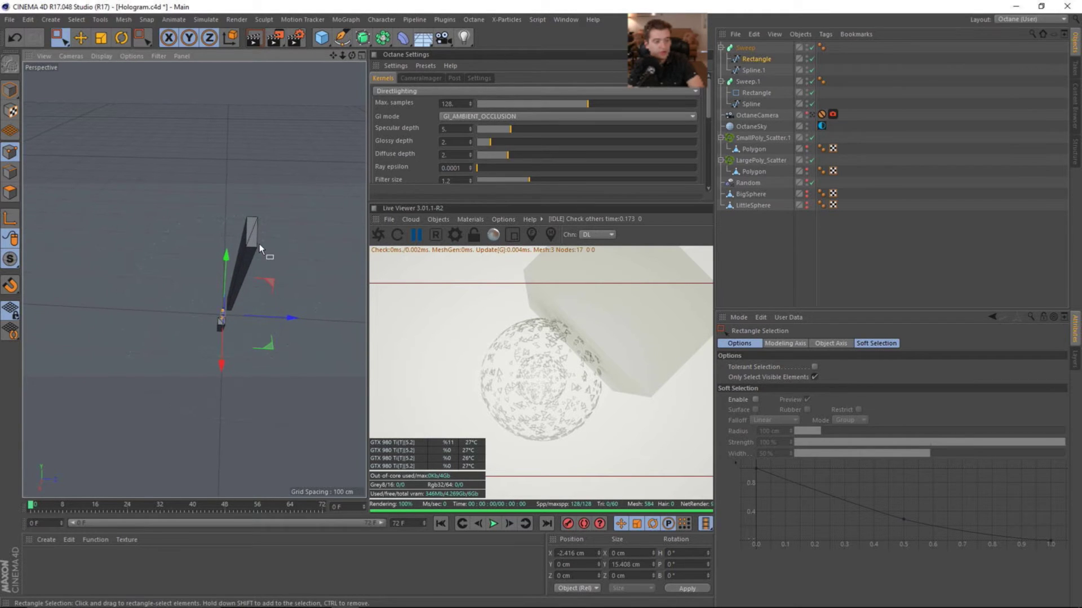
- Replace the rectangle in Sweep.1 with a copy of the narrowed rectangle from the first Sweep
{"action": "left_click", "coordinate": [757, 95]}
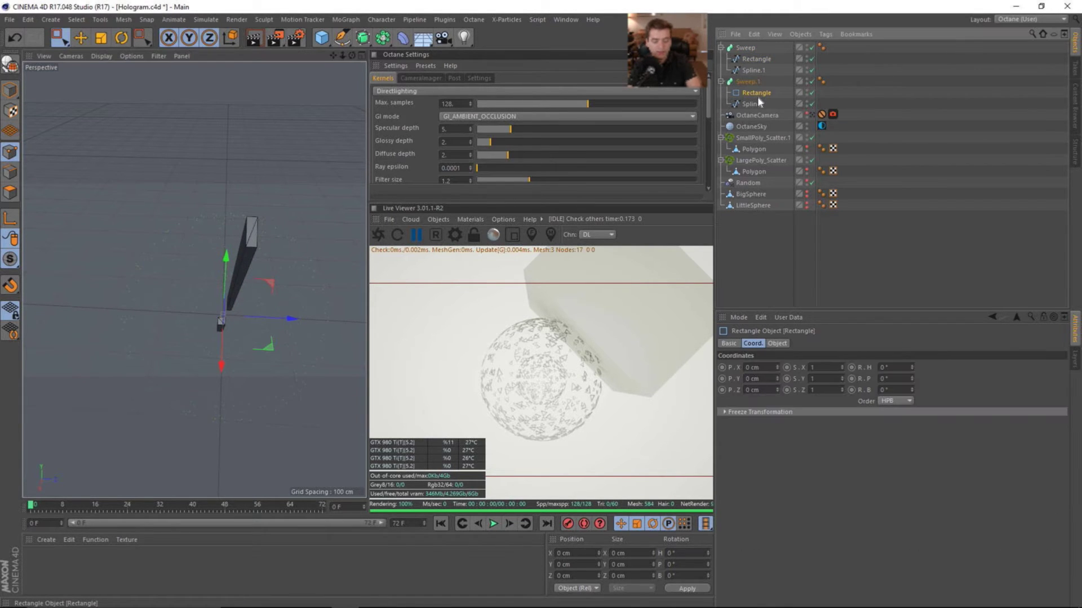
{"action": "key", "text": "Delete"}
{"action": "left_click", "coordinate": [749, 61]}
{"action": "left_click_drag", "start_coordinate": [745, 65], "coordinate": [754, 84]}
{"action": "left_click_drag", "start_coordinate": [220, 312], "coordinate": [262, 307], "text": "alt"}
{"action": "left_click_drag", "start_coordinate": [195, 280], "coordinate": [323, 261], "text": "alt"}
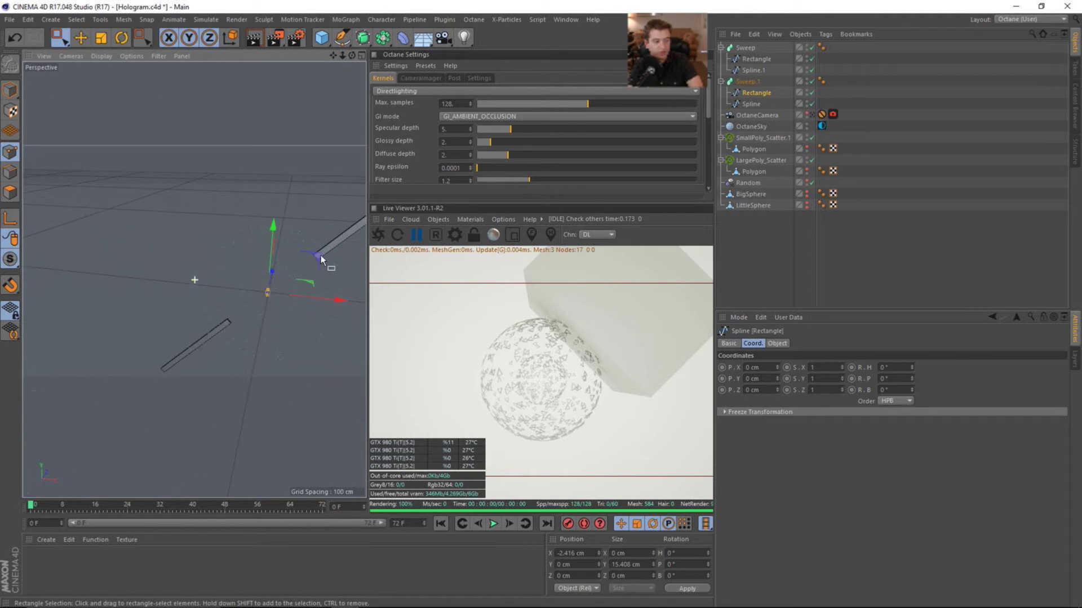
- Add an Arc spline and move it along Z to about -184 cm, in front of the sphere
{"action": "key", "text": "Return"}
{"action": "key", "text": "e"}
{"action": "left_click_drag", "start_coordinate": [268, 321], "coordinate": [271, 282], "text": "alt"}
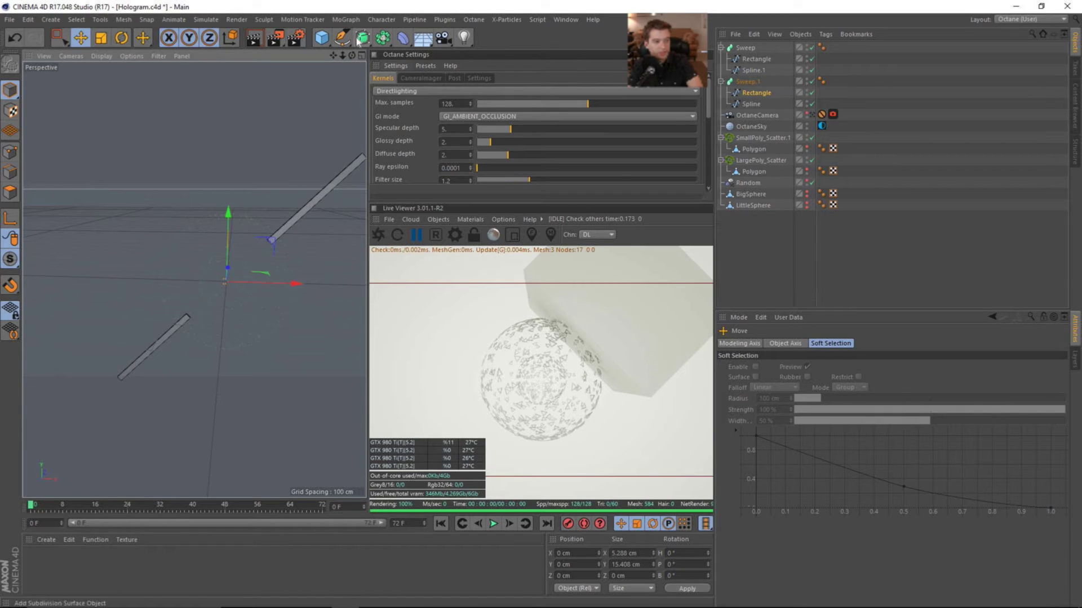
{"action": "left_click", "coordinate": [341, 37]}
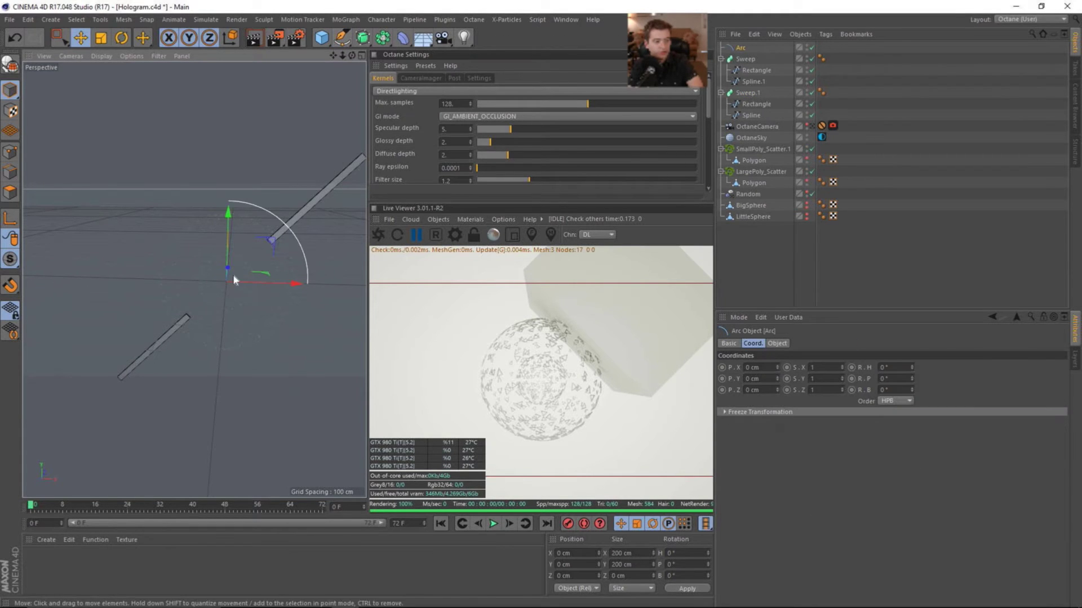
{"action": "left_click_drag", "start_coordinate": [266, 285], "coordinate": [221, 292], "text": "alt"}
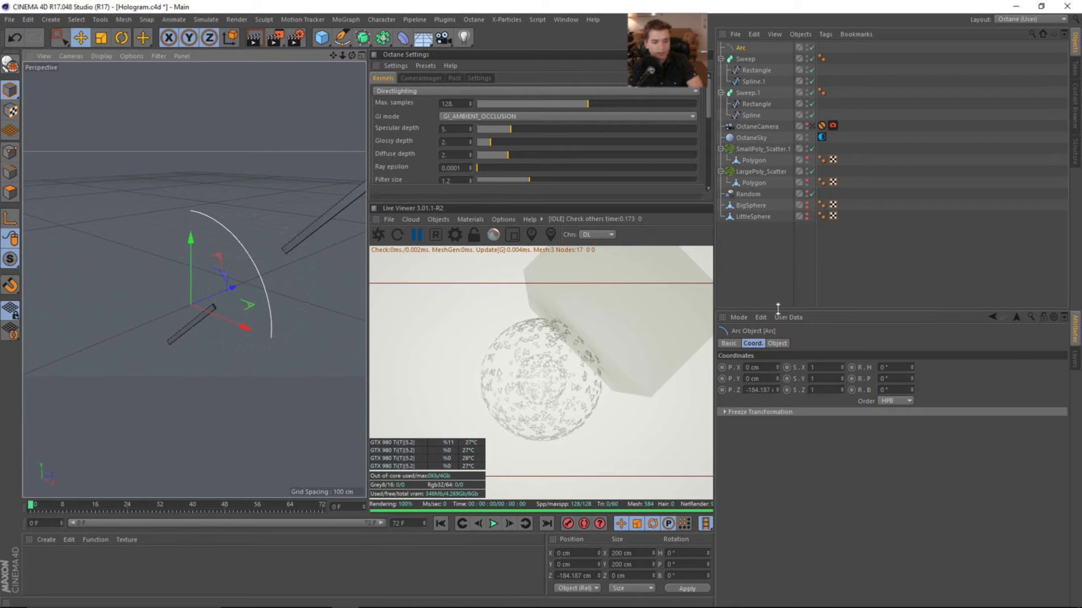
- Set the Arc's end angle to 270° so it forms a three-quarter circle
{"action": "left_click", "coordinate": [777, 344]}
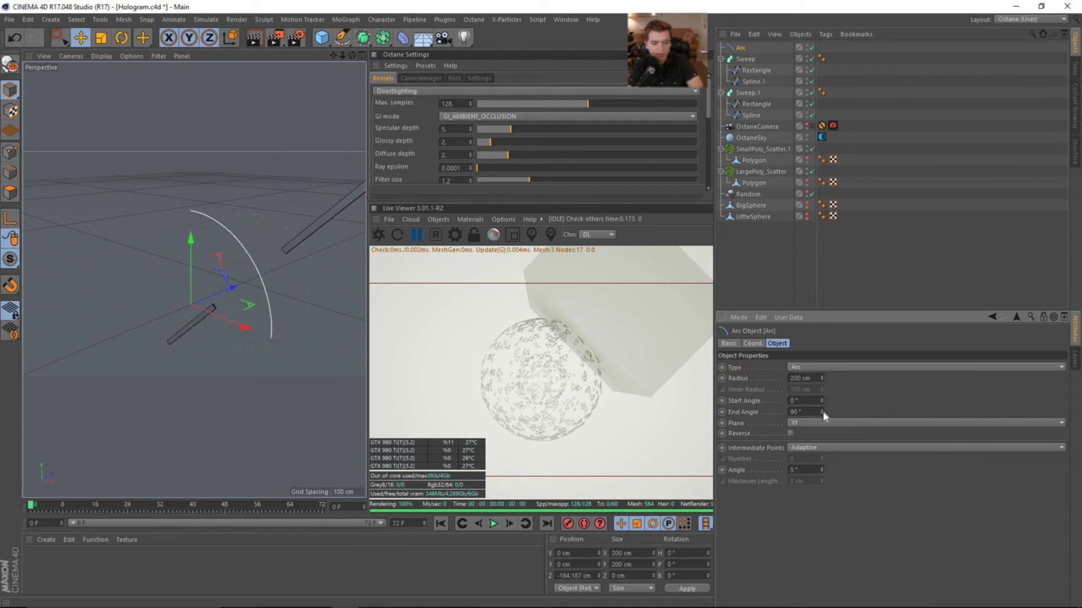
{"action": "left_click_drag", "start_coordinate": [822, 412], "coordinate": [822, 416]}
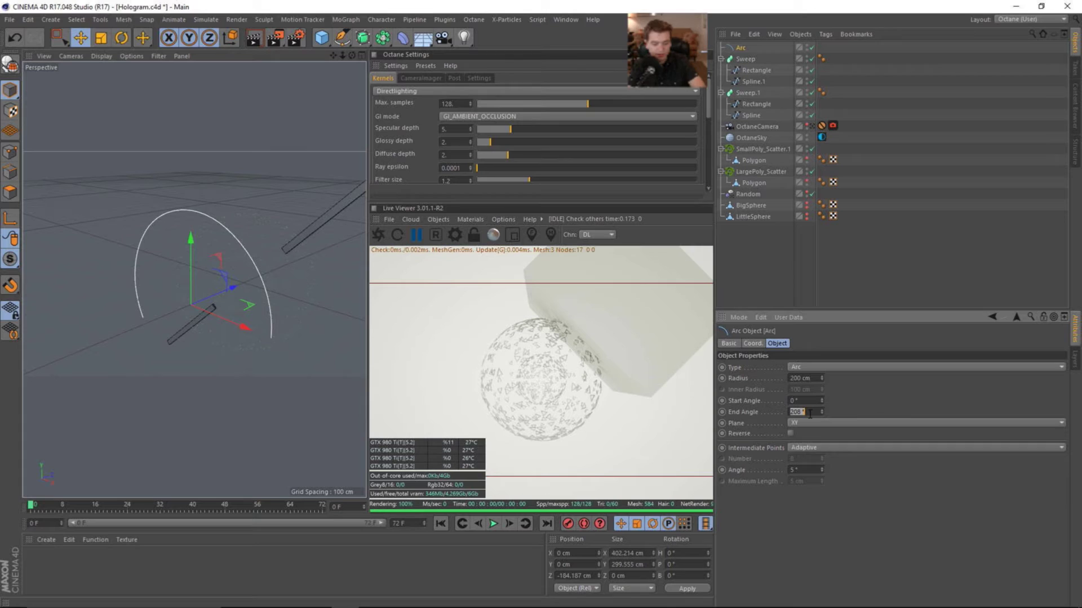
{"action": "type", "text": "270"}
{"action": "key", "text": "Return"}
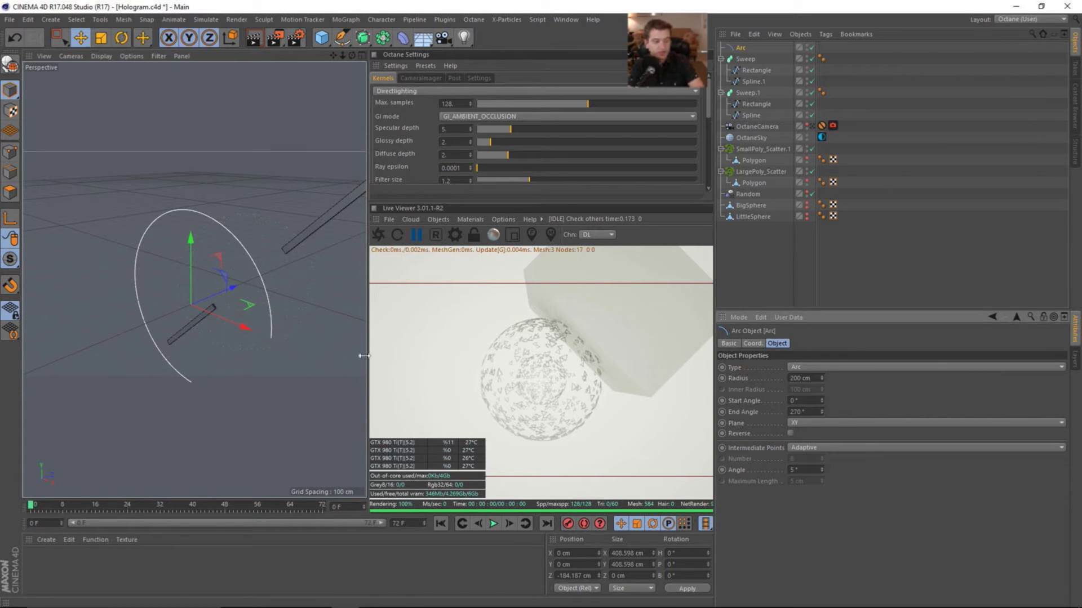
- Duplicate the Arc along Z to about -148 cm and set the copy's start angle to 180°
{"action": "left_click_drag", "start_coordinate": [232, 290], "coordinate": [243, 287], "text": "ctrl"}
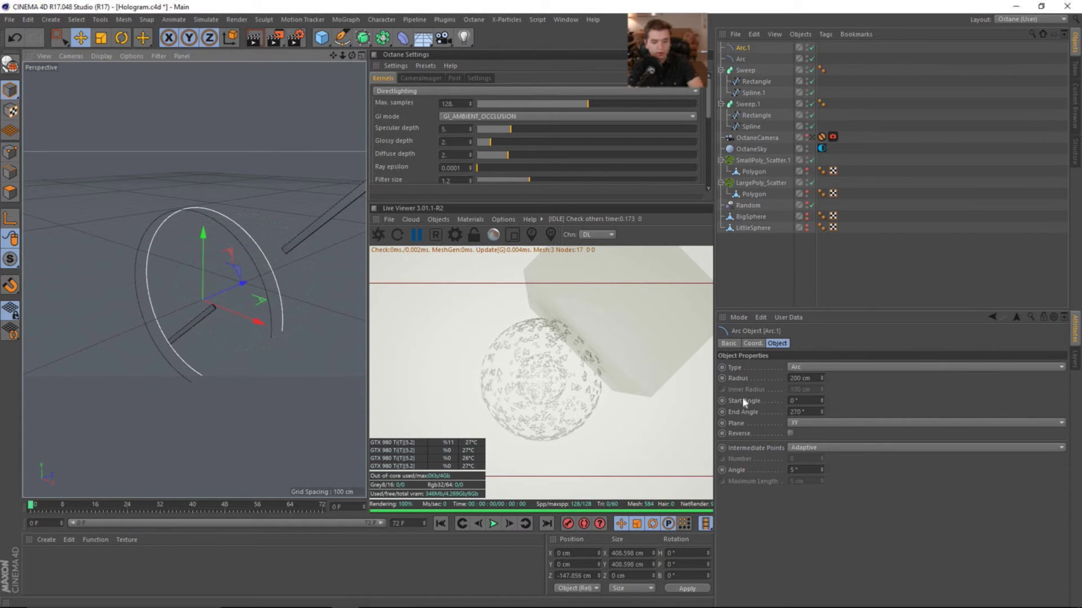
{"action": "left_click", "coordinate": [812, 401]}
{"action": "type", "text": "180"}
{"action": "key", "text": "Return"}
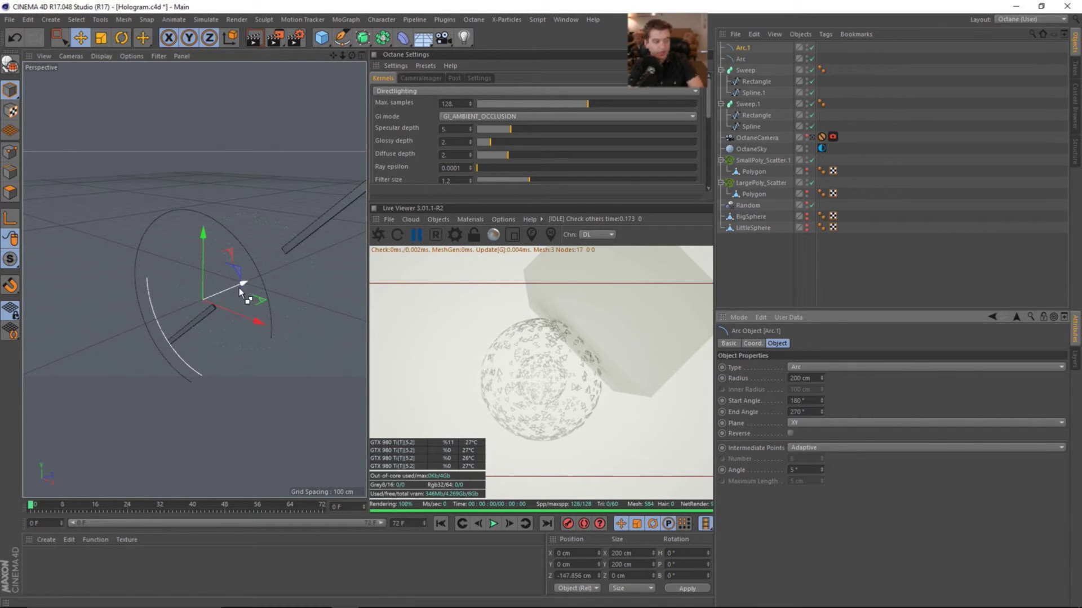
- Duplicate Arc.1 along Z to about -98 cm and set the copy's start angle to 360° and end angle to 90°
{"action": "left_click_drag", "start_coordinate": [241, 286], "coordinate": [256, 286], "text": "ctrl"}
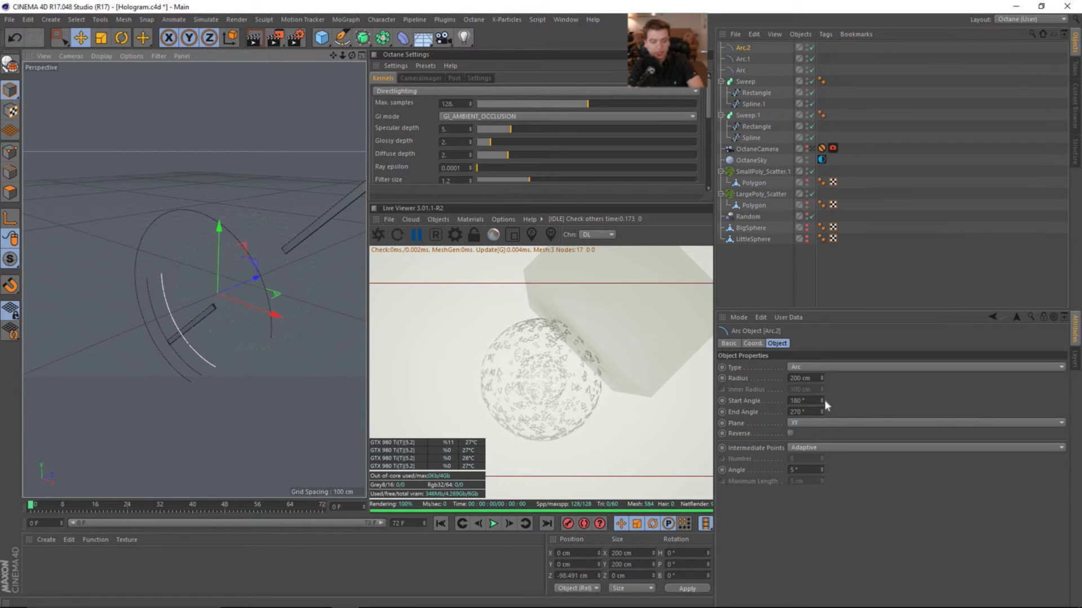
{"action": "left_click", "coordinate": [810, 401]}
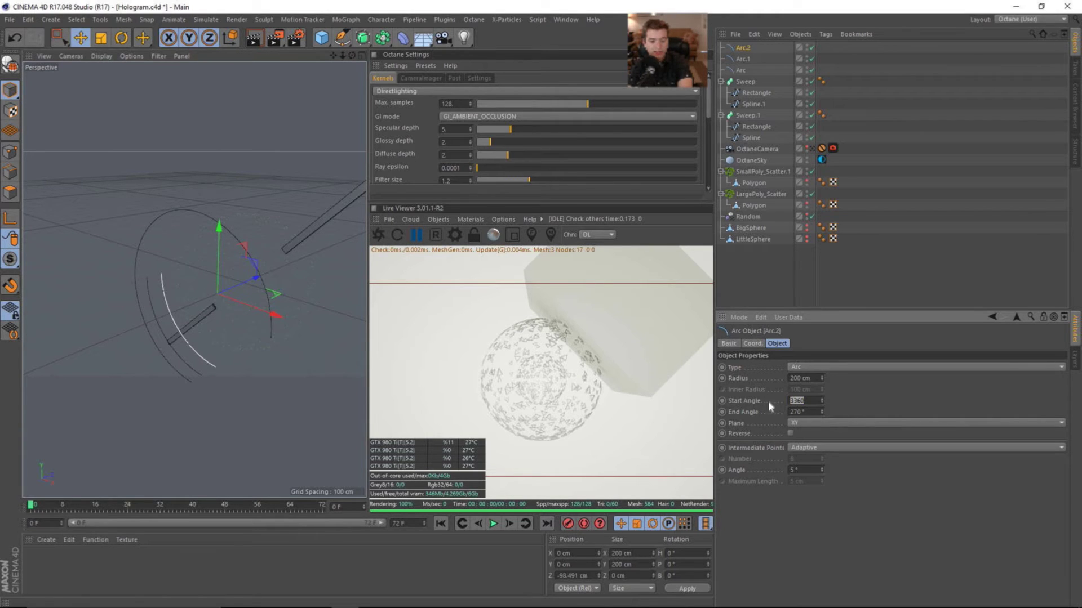
{"action": "type", "text": "360"}
{"action": "key", "text": "Return"}
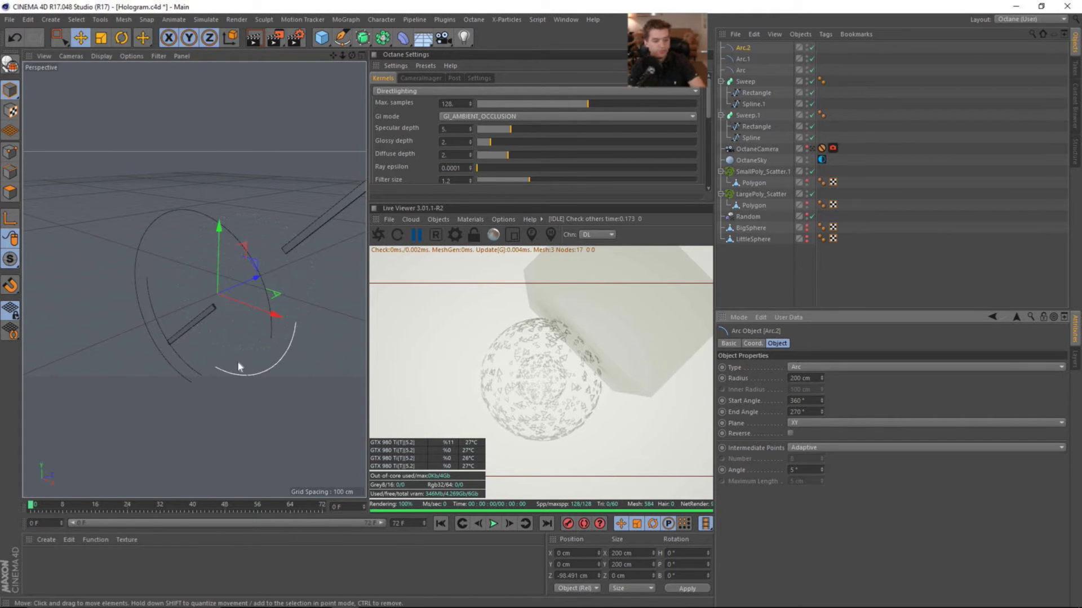
{"action": "left_click_drag", "start_coordinate": [822, 412], "coordinate": [821, 355]}
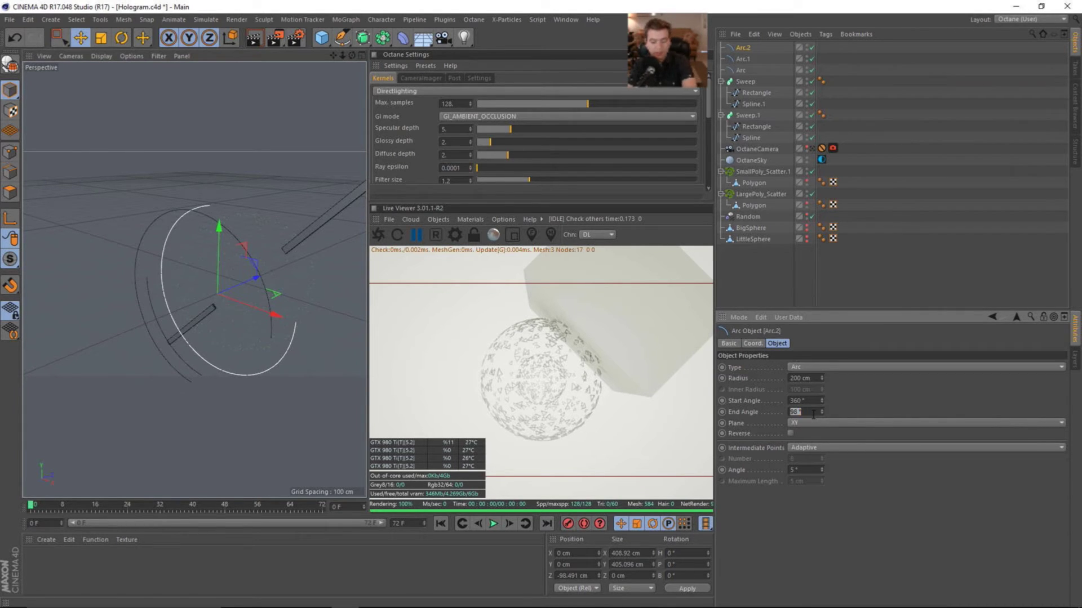
{"action": "key", "text": "Return"}
- Scale Arc.2 down to about 306 cm across and display the scene in the Front view
{"action": "left_click_drag", "start_coordinate": [176, 322], "coordinate": [261, 270], "text": "alt"}
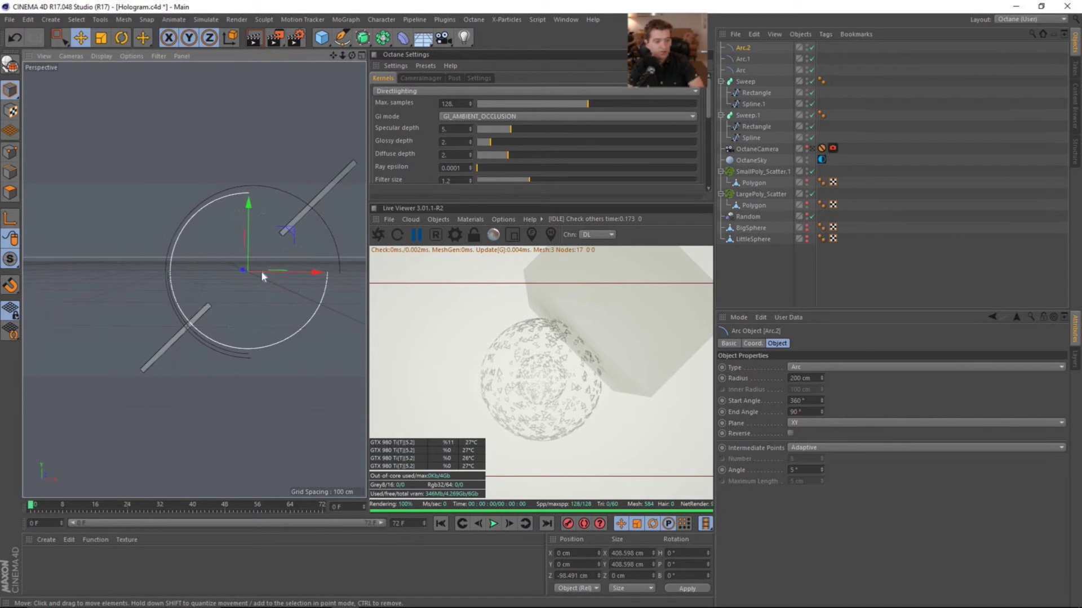
{"action": "middle_click_drag", "start_coordinate": [261, 270], "coordinate": [230, 280], "text": "alt"}
{"action": "left_click_drag", "start_coordinate": [230, 280], "coordinate": [200, 275], "text": "alt"}
{"action": "key", "text": "t"}
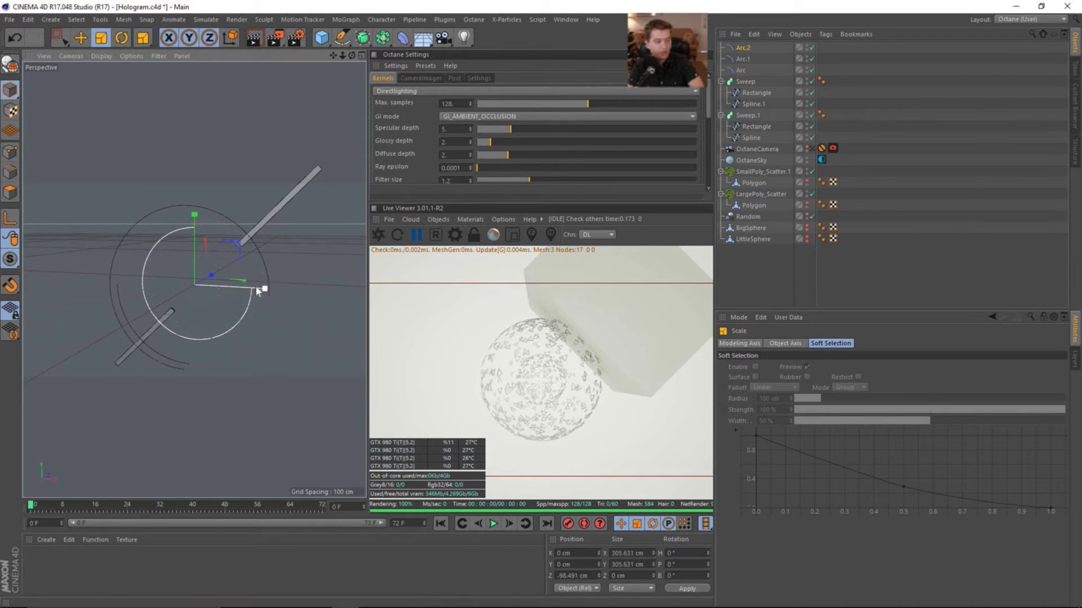
{"action": "middle_click", "coordinate": [242, 366]}
{"action": "middle_click", "coordinate": [238, 381]}
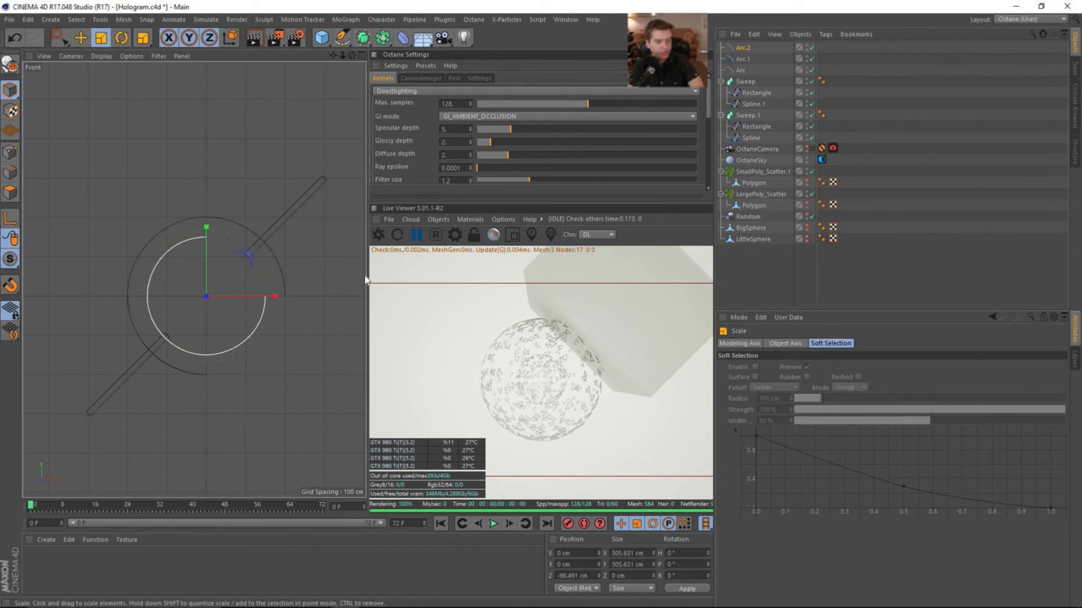
- Enlarge Arc.1 to a 267.4 cm radius with a 221° start angle, and enlarge the first Arc to a 208.4 cm radius
{"action": "left_click", "coordinate": [745, 59]}
{"action": "left_click_drag", "start_coordinate": [257, 298], "coordinate": [399, 279]}
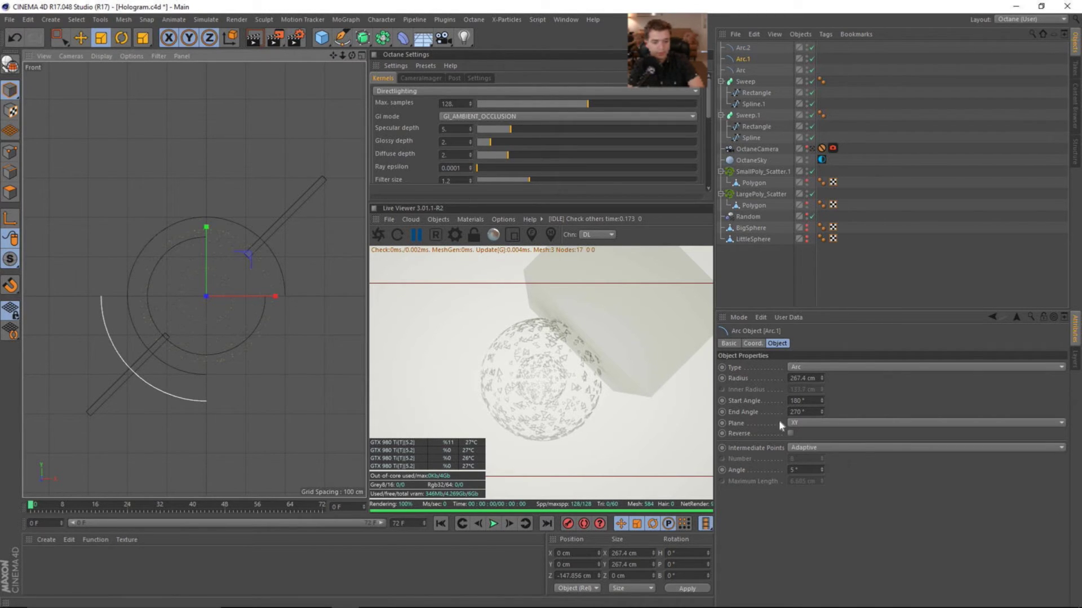
{"action": "left_click_drag", "start_coordinate": [822, 401], "coordinate": [821, 378]}
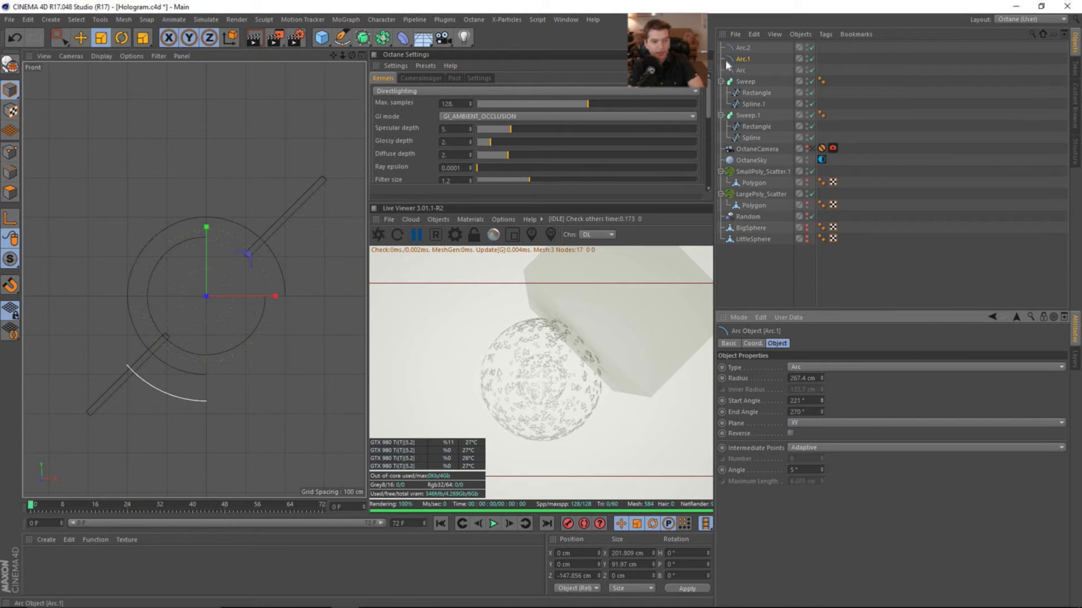
{"action": "left_click", "coordinate": [741, 70]}
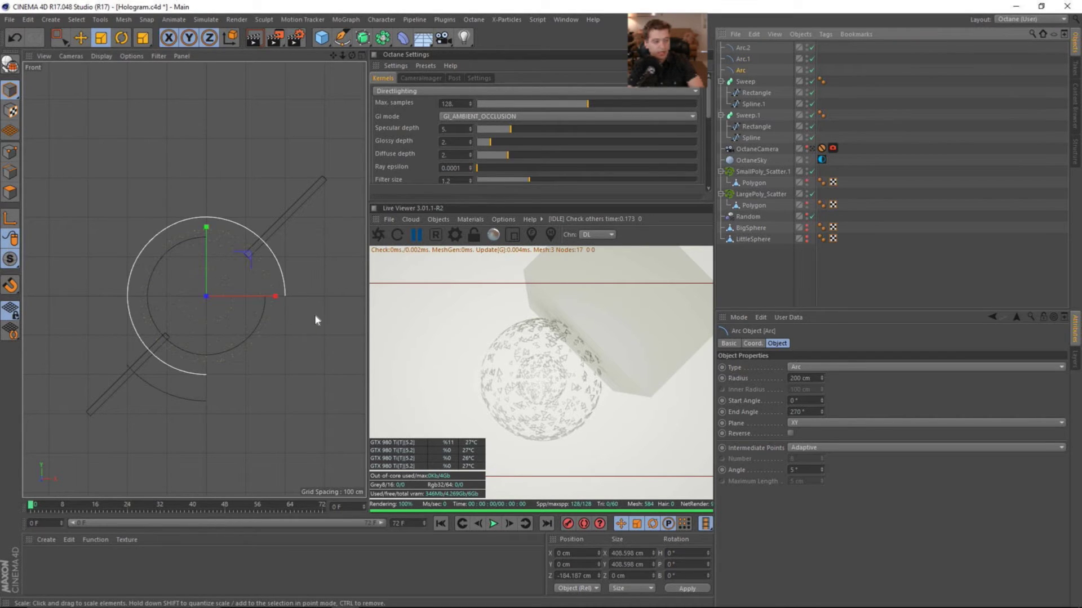
{"action": "left_click_drag", "start_coordinate": [315, 320], "coordinate": [330, 320]}
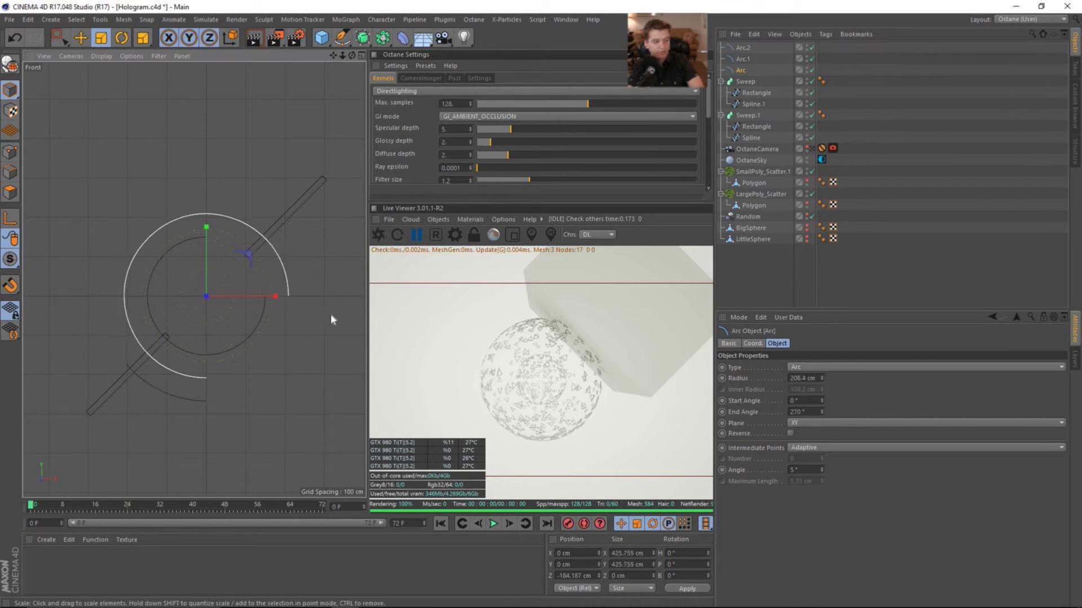
- Create a smaller copy of Arc.2 with a radius of about 109 cm and adjust its start and end angles to keep only an upper arc
{"action": "left_click", "coordinate": [741, 48]}
{"action": "left_click_drag", "start_coordinate": [309, 370], "coordinate": [206, 405], "text": "ctrl"}
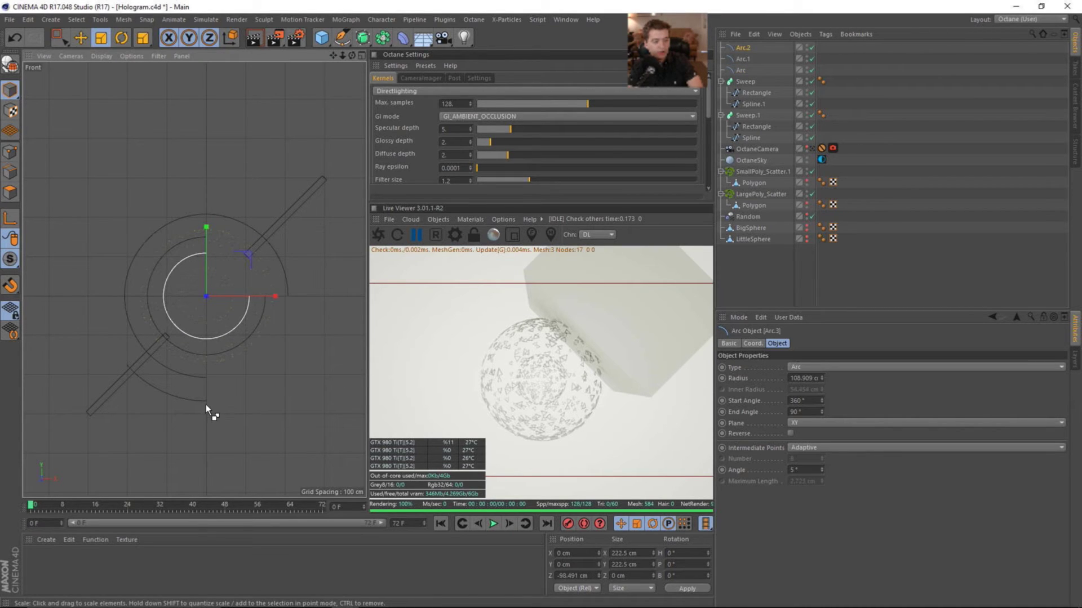
{"action": "left_click", "coordinate": [817, 401]}
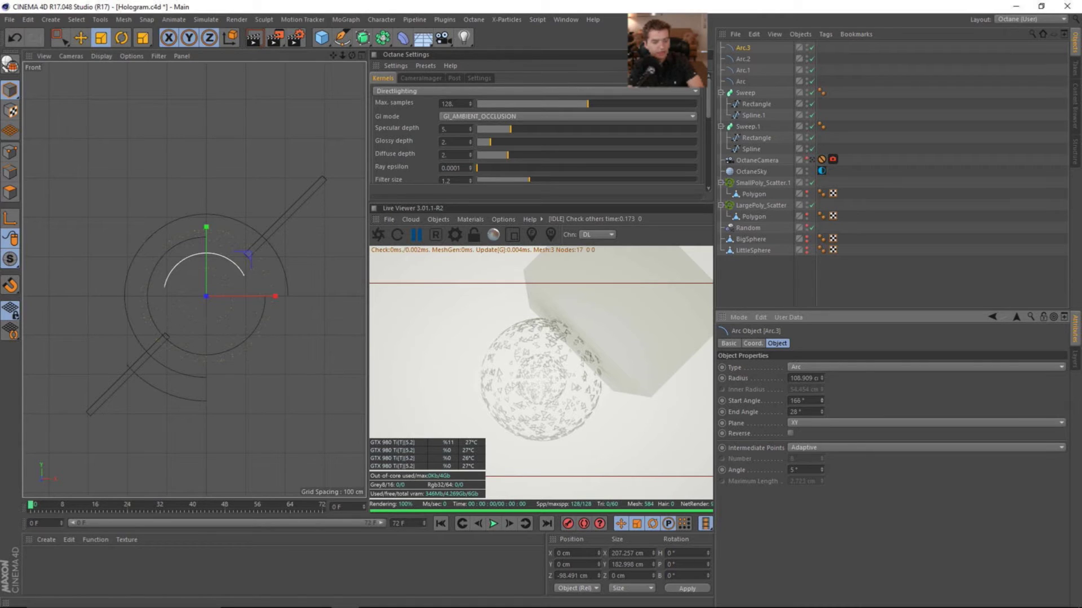
{"action": "left_click", "coordinate": [862, 163]}
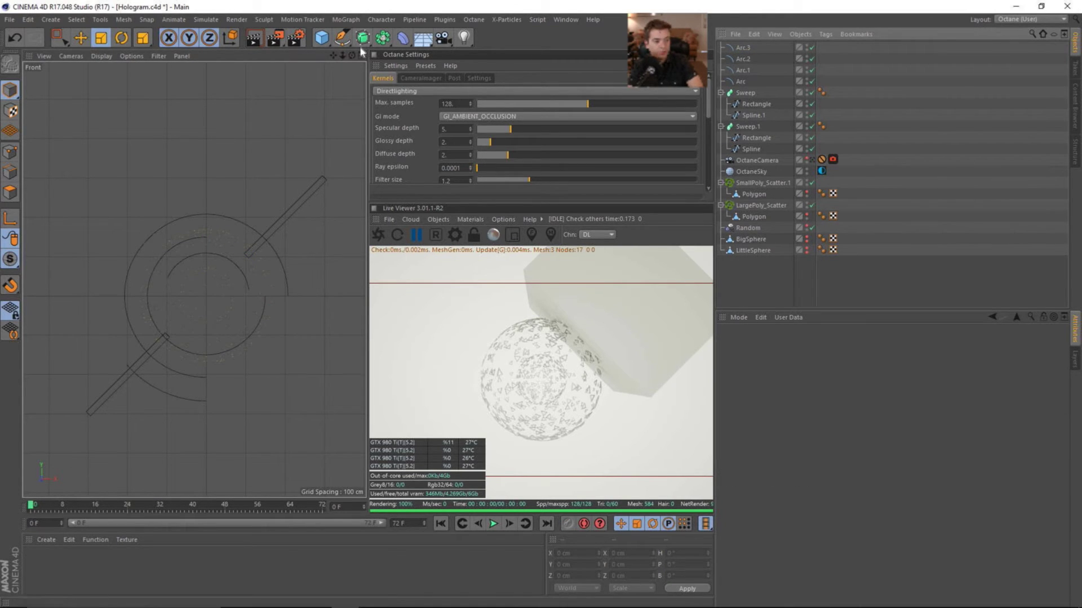
- Place each of the four arcs, Arc.3, Arc.2, Arc.1 and Arc, under its own new Sweep object
{"action": "left_click", "coordinate": [749, 48]}
{"action": "left_click_drag", "start_coordinate": [362, 43], "coordinate": [442, 97], "text": "alt"}
{"action": "left_click", "coordinate": [742, 70]}
{"action": "left_click_drag", "start_coordinate": [363, 38], "coordinate": [394, 96], "text": "alt"}
{"action": "left_click", "coordinate": [744, 92]}
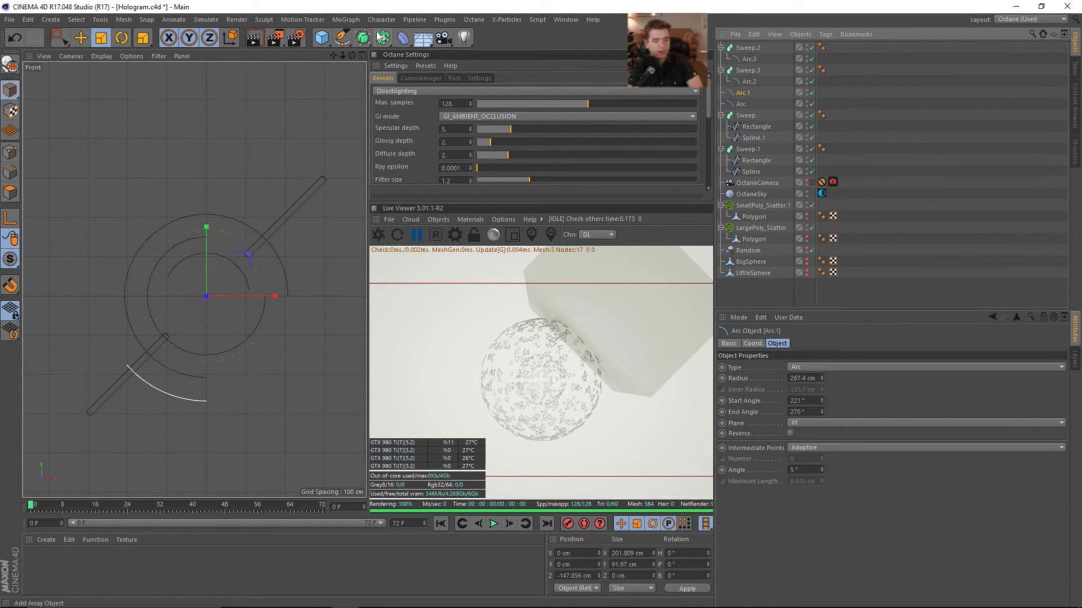
{"action": "left_click_drag", "start_coordinate": [362, 38], "coordinate": [408, 100], "text": "alt"}
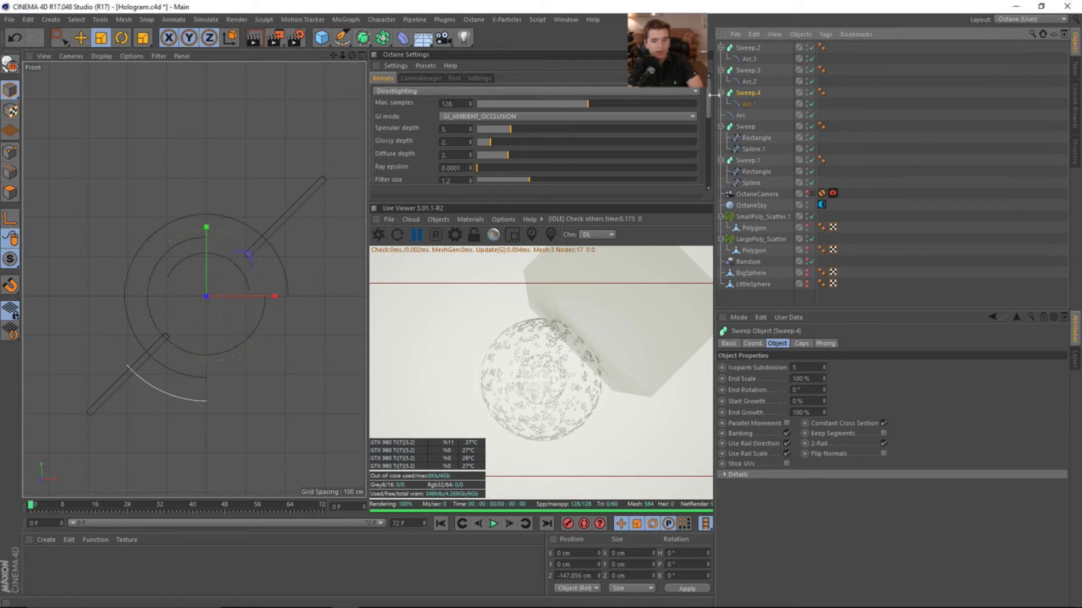
{"action": "left_click", "coordinate": [739, 115]}
{"action": "left_click_drag", "start_coordinate": [362, 38], "coordinate": [408, 100], "text": "alt"}
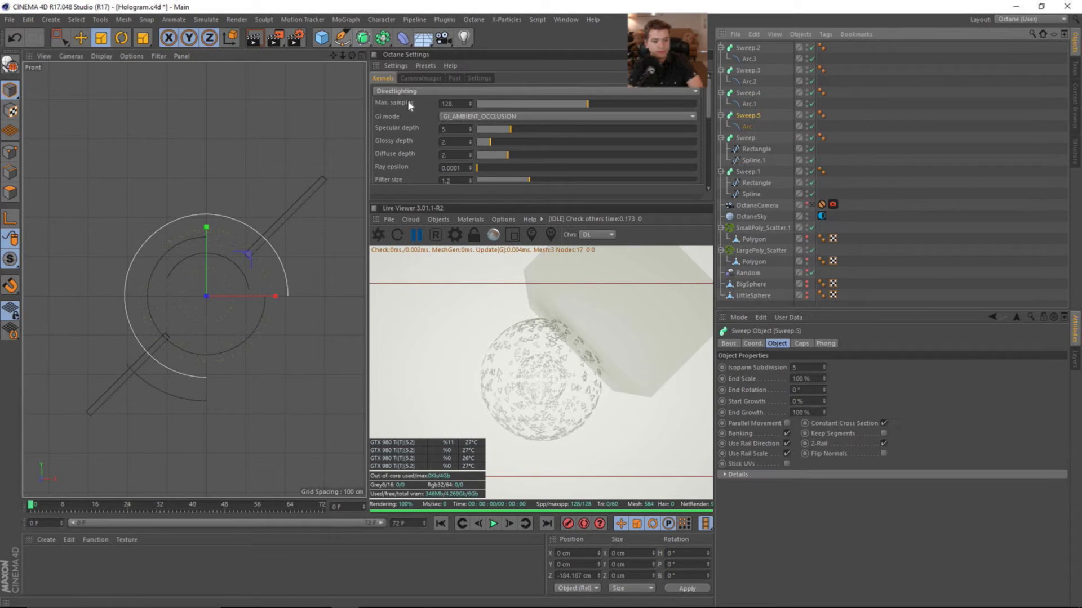
- Copy the narrow rectangle from the first Sweep into each of the four arc Sweeps as profile, and return to the Perspective view
{"action": "left_click", "coordinate": [752, 149]}
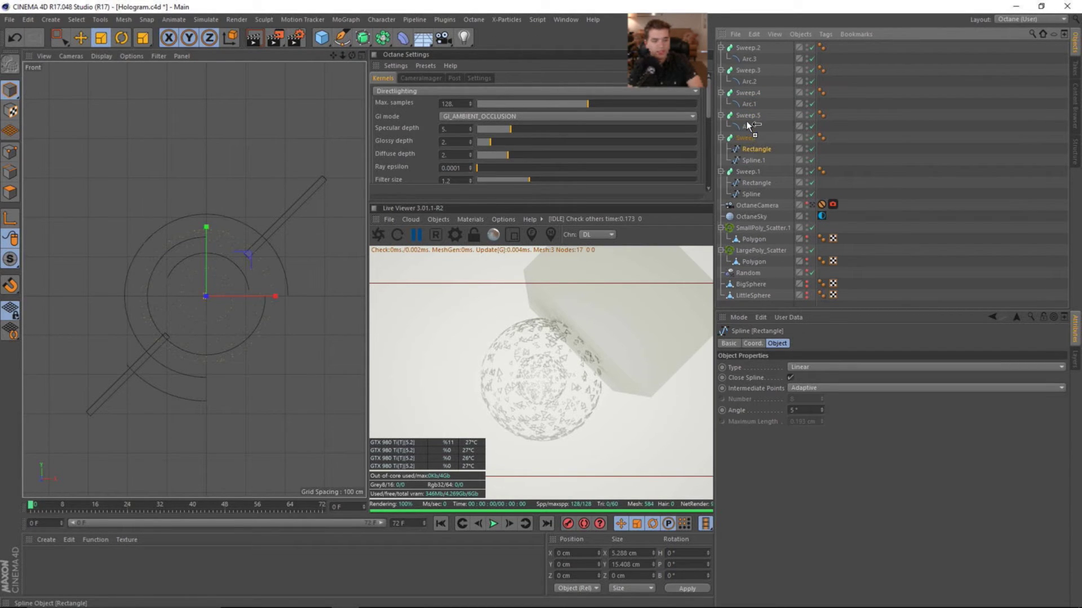
{"action": "left_click_drag", "start_coordinate": [748, 124], "coordinate": [750, 54], "text": "ctrl"}
{"action": "middle_click", "coordinate": [316, 213]}
{"action": "middle_click", "coordinate": [164, 174]}
{"action": "left_click_drag", "start_coordinate": [287, 210], "coordinate": [186, 264], "text": "alt"}
{"action": "scroll", "coordinate": [220, 260], "scroll_direction": "down", "scroll_amount": 4}
- Examine the position coordinates of the four arc splines inside their Sweeps
{"action": "left_click", "coordinate": [749, 48]}
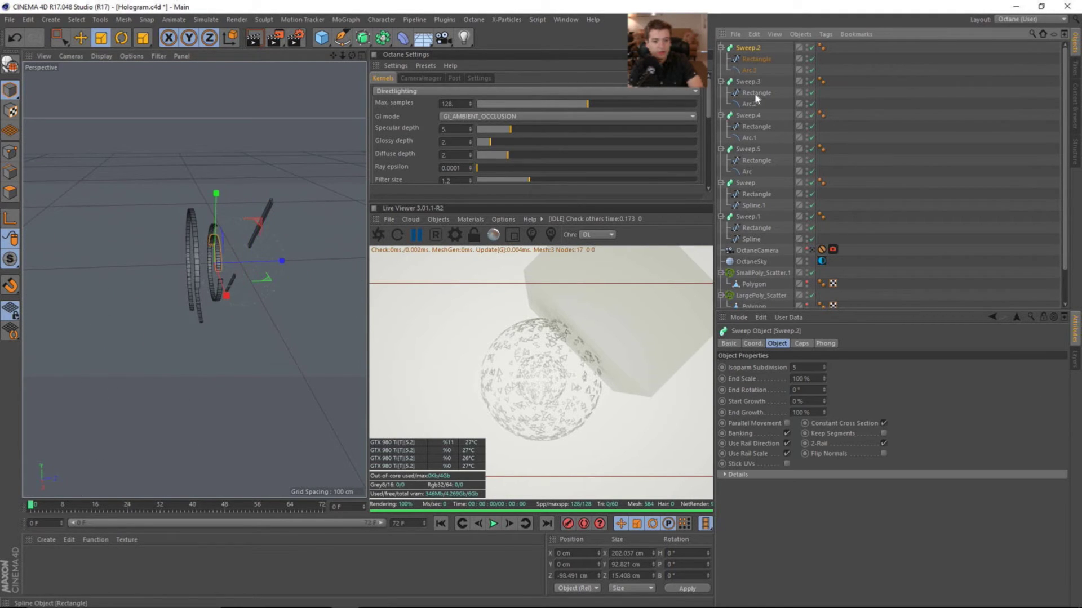
{"action": "left_click", "coordinate": [749, 69]}
{"action": "left_click", "coordinate": [749, 104], "text": "ctrl"}
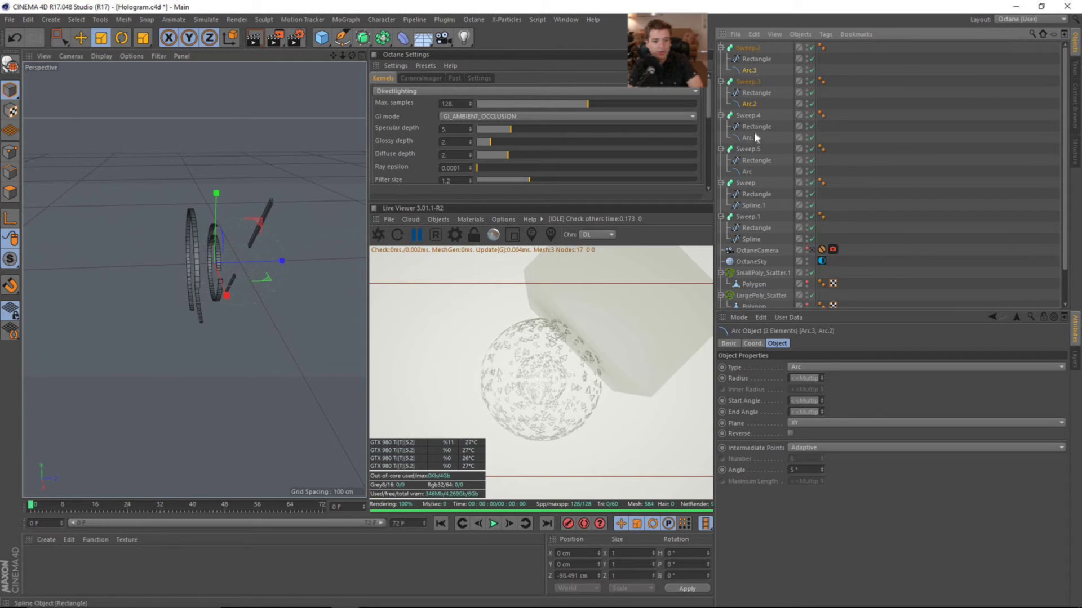
{"action": "left_click", "coordinate": [749, 137], "text": "ctrl"}
{"action": "left_click", "coordinate": [747, 171], "text": "ctrl"}
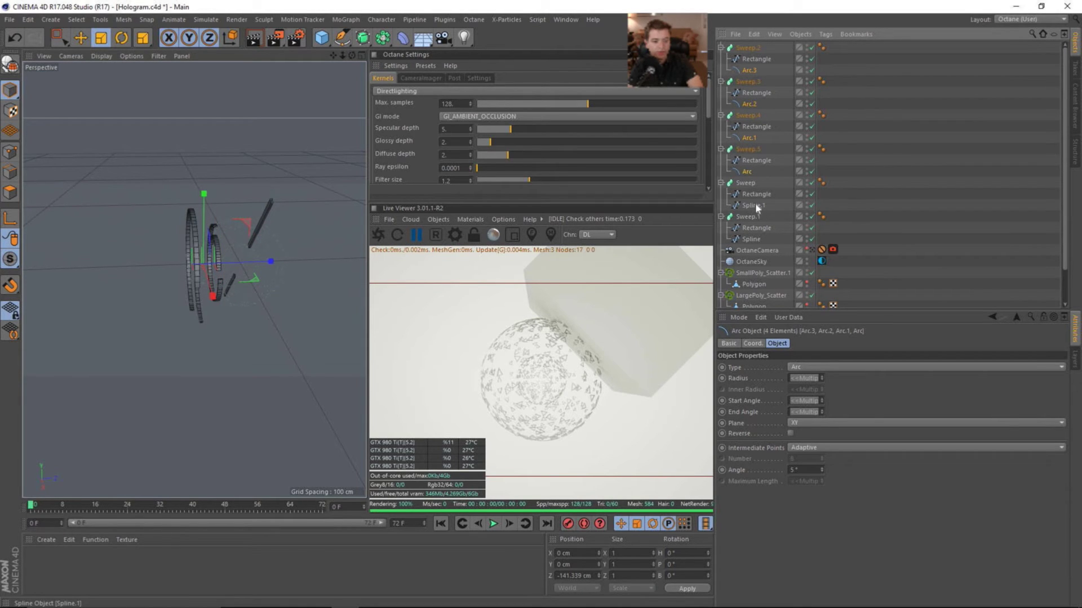
{"action": "left_click", "coordinate": [753, 344]}
{"action": "left_click_drag", "start_coordinate": [231, 276], "coordinate": [306, 257], "text": "alt"}
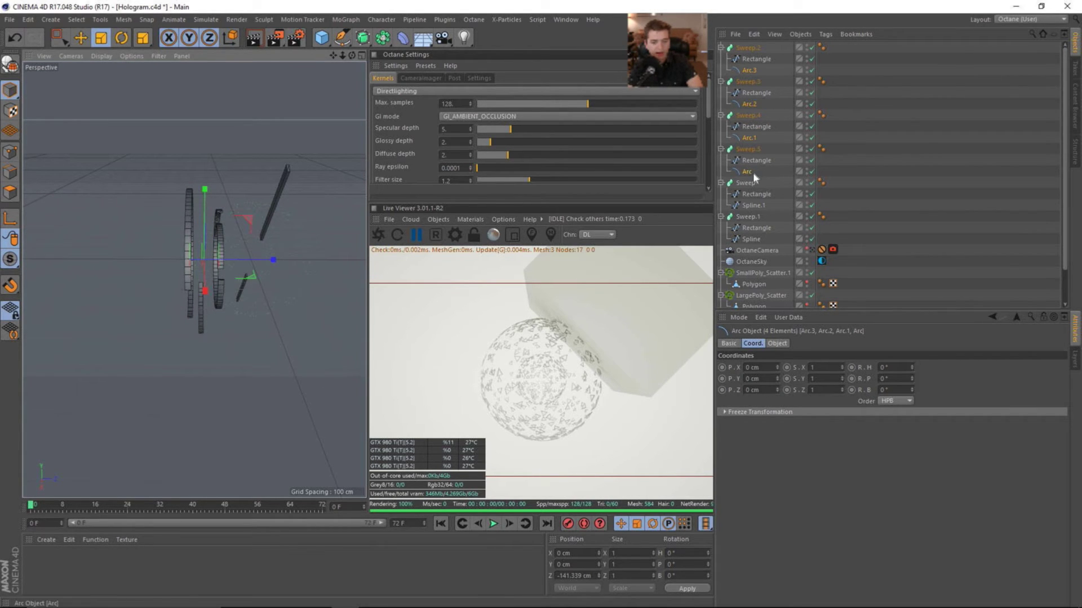
- Set the Z position of Sweep.2, Sweep.3, Sweep.4 and Sweep.5 to 0 cm
{"action": "left_click", "coordinate": [748, 148]}
{"action": "left_click", "coordinate": [752, 116], "text": "ctrl"}
{"action": "left_click", "coordinate": [751, 84], "text": "ctrl"}
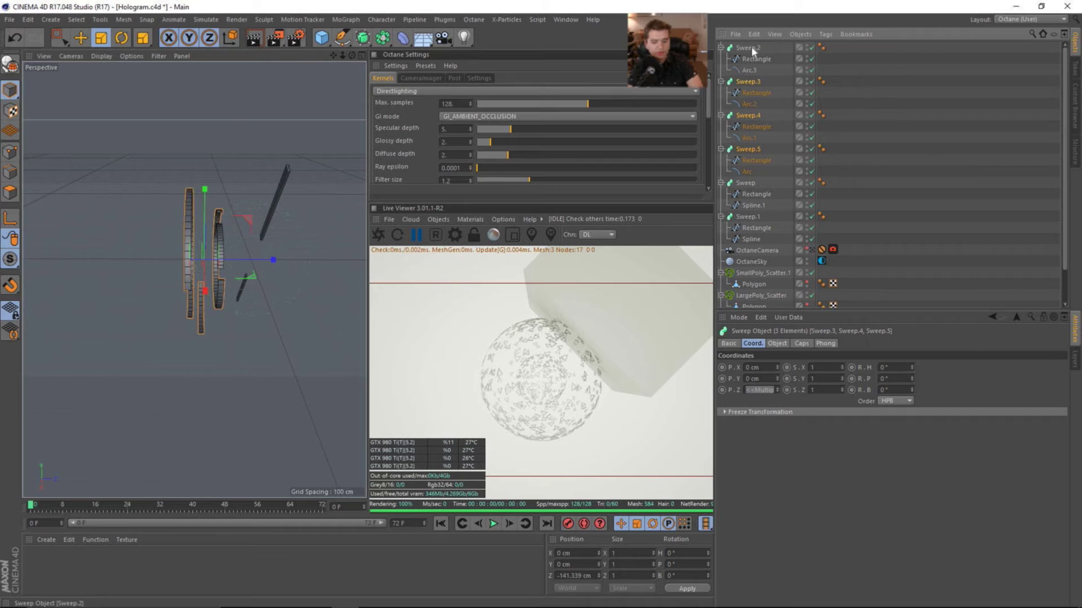
{"action": "left_click", "coordinate": [751, 50], "text": "ctrl"}
{"action": "left_click", "coordinate": [764, 389]}
{"action": "type", "text": "0"}
{"action": "key", "text": "Return"}
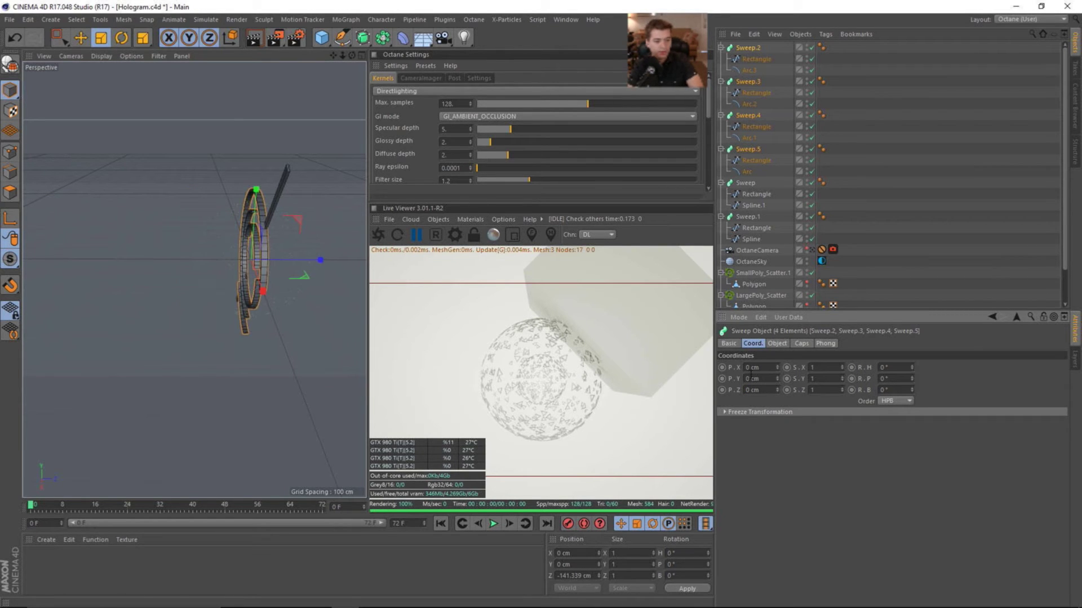
{"action": "left_click", "coordinate": [893, 215]}
- Add a Sphere primitive and raise it along Y to about 373 cm, above the arcs
{"action": "left_click_drag", "start_coordinate": [267, 240], "coordinate": [108, 280], "text": "alt"}
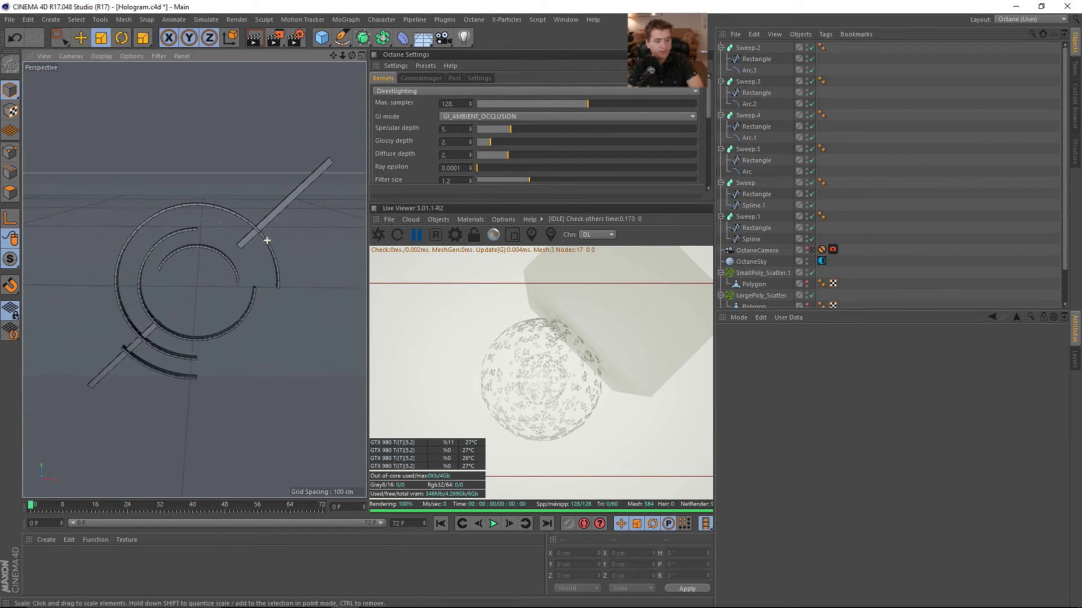
{"action": "middle_click_drag", "start_coordinate": [167, 270], "coordinate": [217, 247], "text": "alt"}
{"action": "right_click_drag", "start_coordinate": [216, 246], "coordinate": [203, 257], "text": "alt"}
{"action": "left_click_drag", "start_coordinate": [204, 262], "coordinate": [253, 290], "text": "alt"}
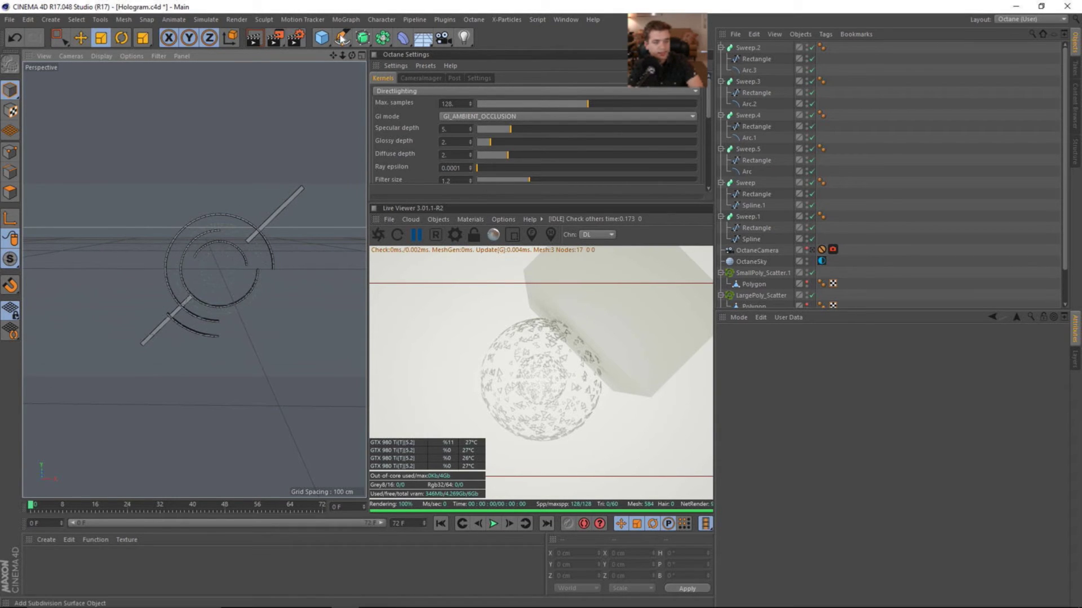
{"action": "left_click", "coordinate": [321, 37]}
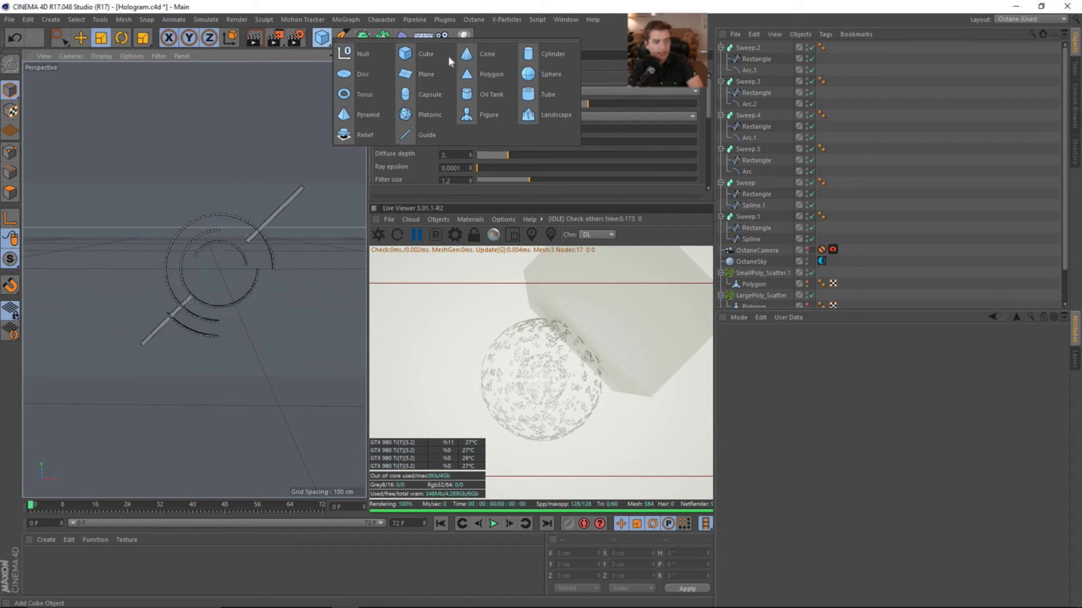
{"action": "left_click", "coordinate": [547, 76]}
{"action": "key", "text": "e"}
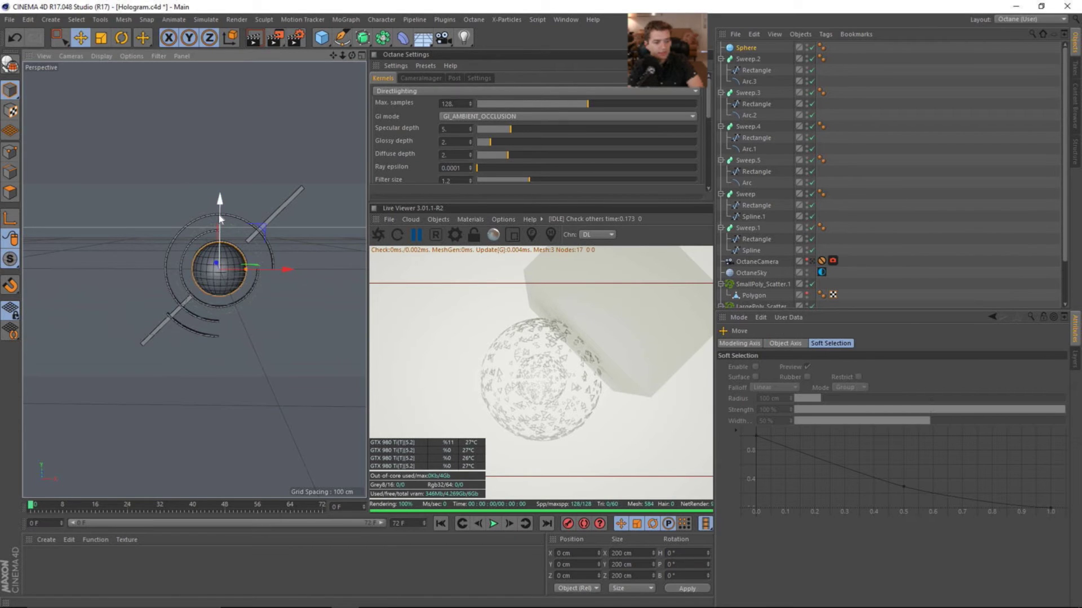
{"action": "left_click_drag", "start_coordinate": [222, 221], "coordinate": [222, 112]}
{"action": "middle_click_drag", "start_coordinate": [256, 193], "coordinate": [238, 224], "text": "alt"}
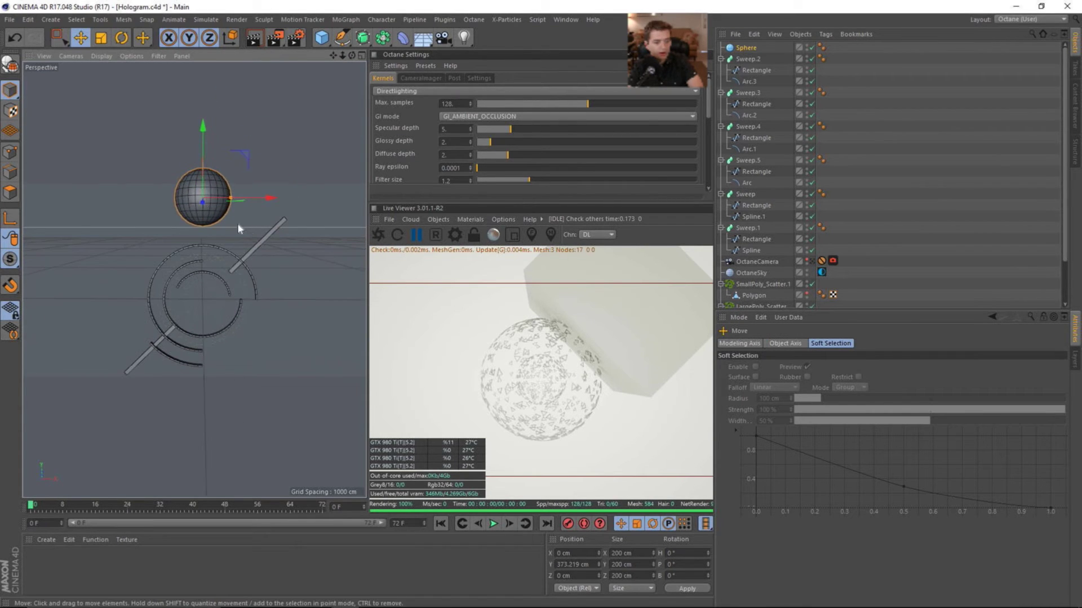
- Scale the new Sphere down to about 105 cm across and make it editable
{"action": "key", "text": "t"}
{"action": "left_click_drag", "start_coordinate": [244, 221], "coordinate": [93, 224]}
{"action": "key", "text": "c"}
{"action": "right_click_drag", "start_coordinate": [174, 193], "coordinate": [248, 177], "text": "alt"}
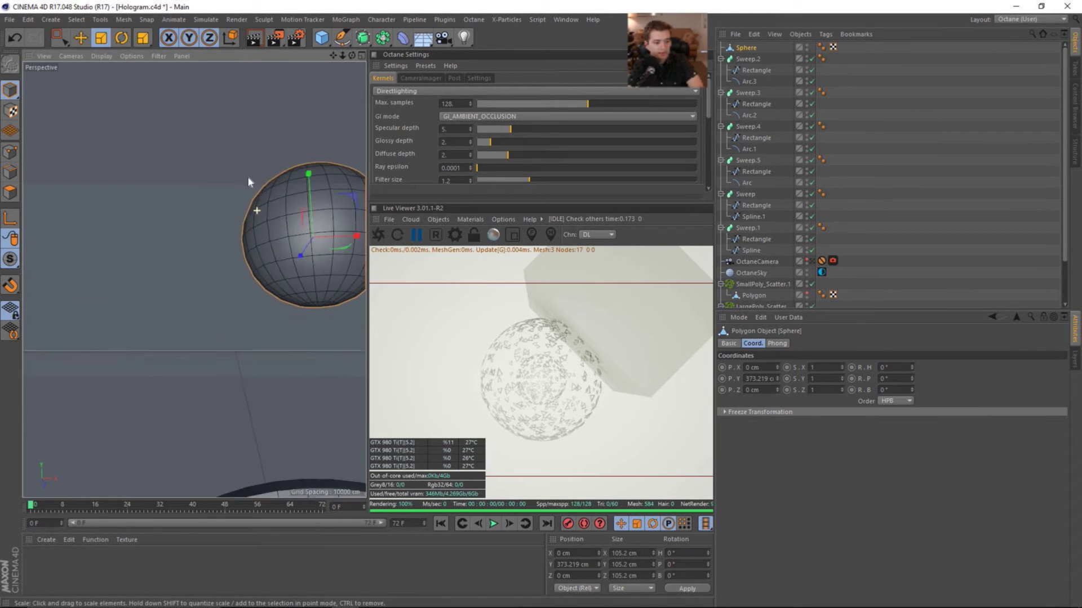
- Select the ring of polygons around the bottom pole of the small Sphere
{"action": "middle_click_drag", "start_coordinate": [293, 228], "coordinate": [235, 187], "text": "alt"}
{"action": "left_click_drag", "start_coordinate": [236, 187], "coordinate": [271, 230], "text": "alt"}
{"action": "key", "text": "Return"}
{"action": "key", "text": "space"}
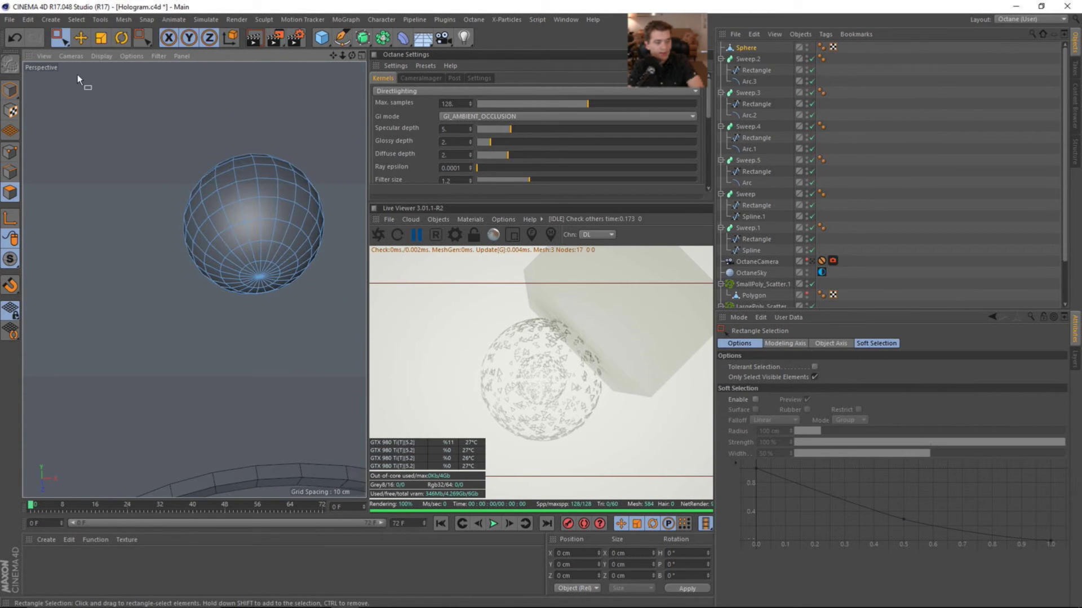
{"action": "left_click_drag", "start_coordinate": [59, 37], "coordinate": [112, 44]}
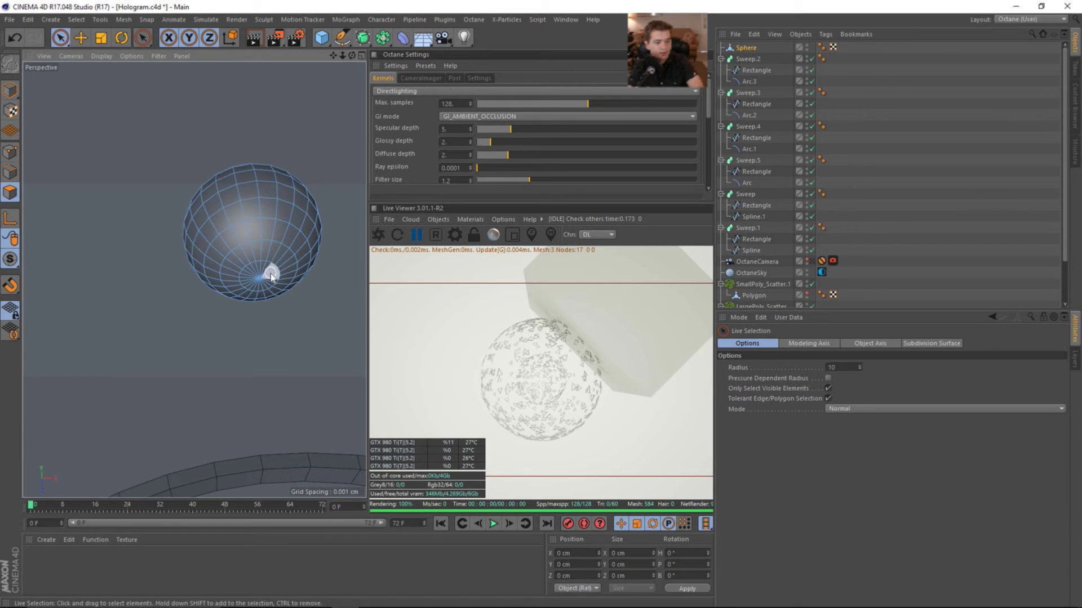
{"action": "mouse_move", "coordinate": [271, 276]}
{"action": "left_mouse_down"}
{"action": "mouse_move", "coordinate": [252, 264]}
{"action": "mouse_move", "coordinate": [240, 284]}
{"action": "mouse_move", "coordinate": [278, 290]}
{"action": "mouse_move", "coordinate": [273, 256]}
{"action": "mouse_move", "coordinate": [267, 297]}
{"action": "mouse_move", "coordinate": [310, 292]}
{"action": "left_mouse_up"}
- Try to extrude the selected bottom polygons outward by about 44.6 cm, and undo the extrusion
{"action": "key", "text": "d"}
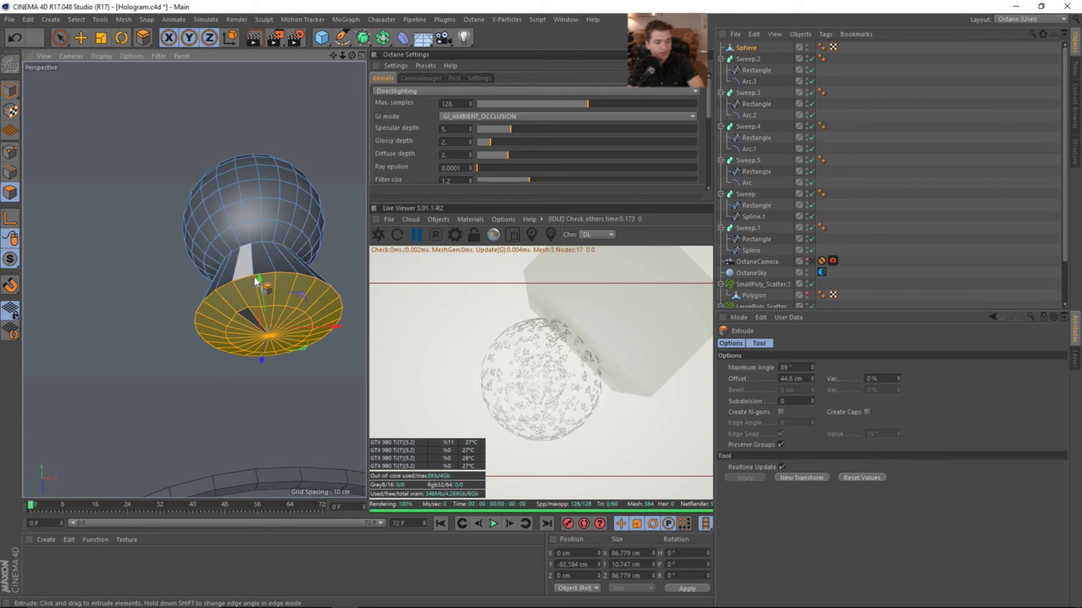
{"action": "left_click_drag", "start_coordinate": [242, 263], "coordinate": [245, 329], "text": "alt"}
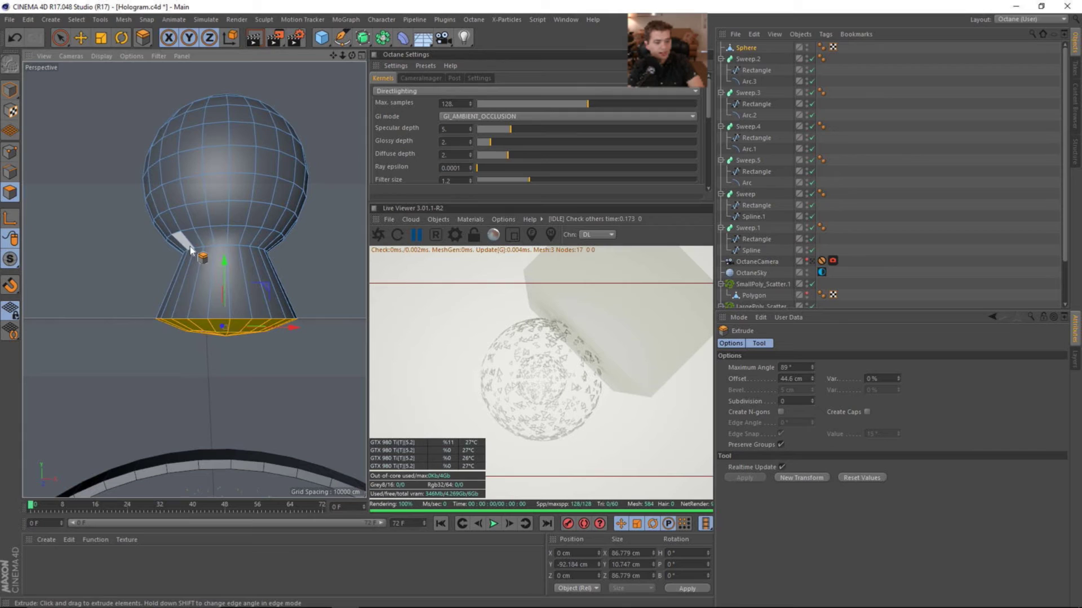
{"action": "key", "text": "ctrl+z"}
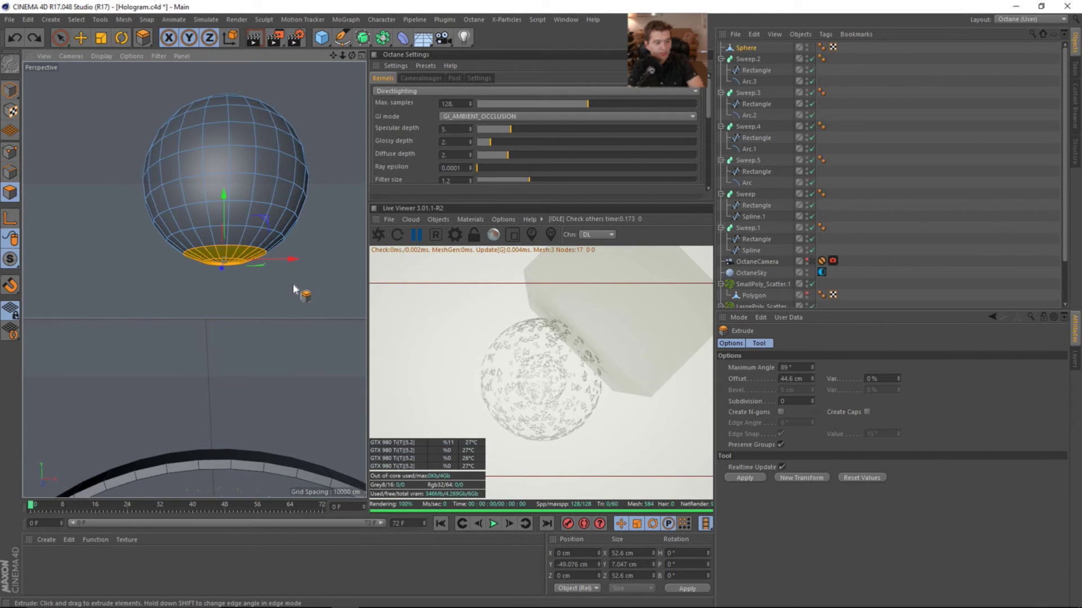
- Extrude the selected bottom polygons minimally and move them down to about Y -410 cm, forming a long straight shaft
{"action": "left_click_drag", "start_coordinate": [292, 283], "coordinate": [293, 284]}
{"action": "left_click", "coordinate": [292, 283]}
{"action": "key", "text": "e"}
{"action": "left_click_drag", "start_coordinate": [228, 192], "coordinate": [275, 340]}
{"action": "scroll", "coordinate": [225, 352], "scroll_direction": "down", "scroll_amount": 5}
{"action": "left_click_drag", "start_coordinate": [226, 268], "coordinate": [225, 339]}
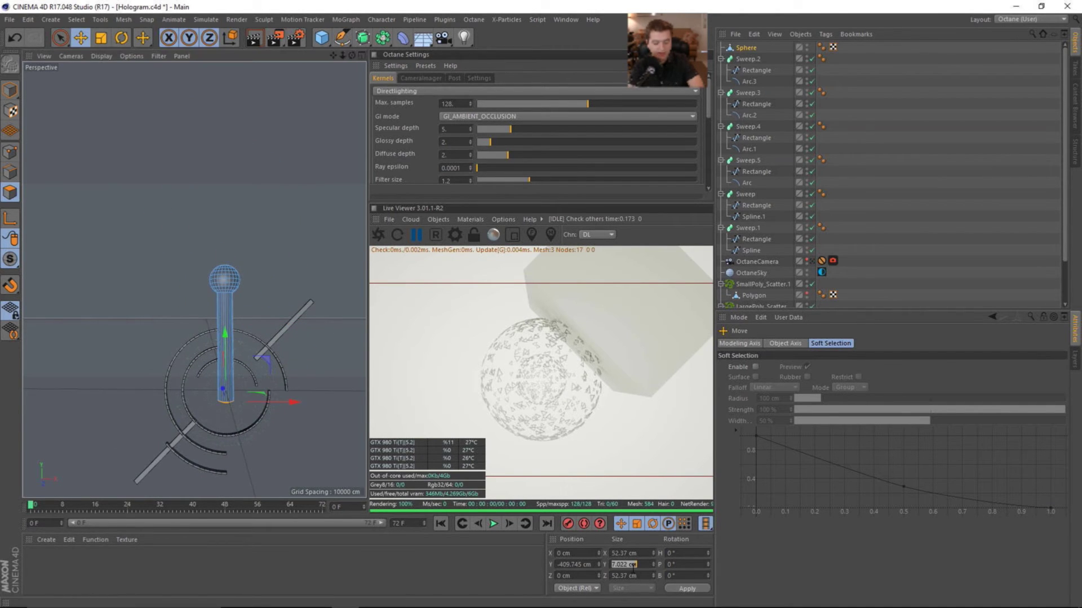
- Flatten the shaft's end polygons by setting their Y size to 0 cm
{"action": "type", "text": "0"}
{"action": "key", "text": "Return"}
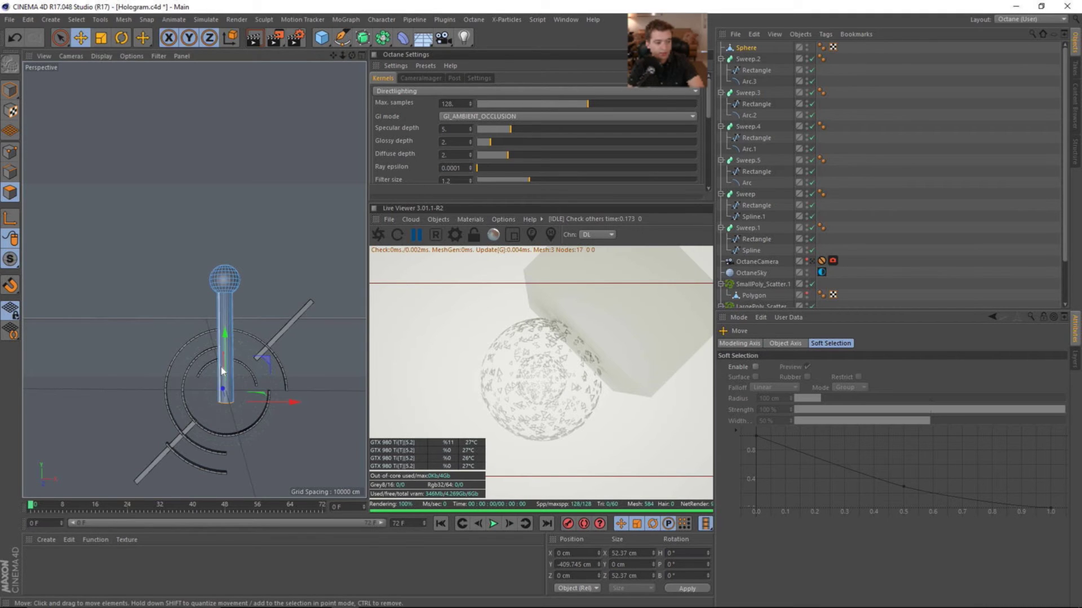
{"action": "scroll", "coordinate": [225, 366], "scroll_direction": "up", "scroll_amount": 4}
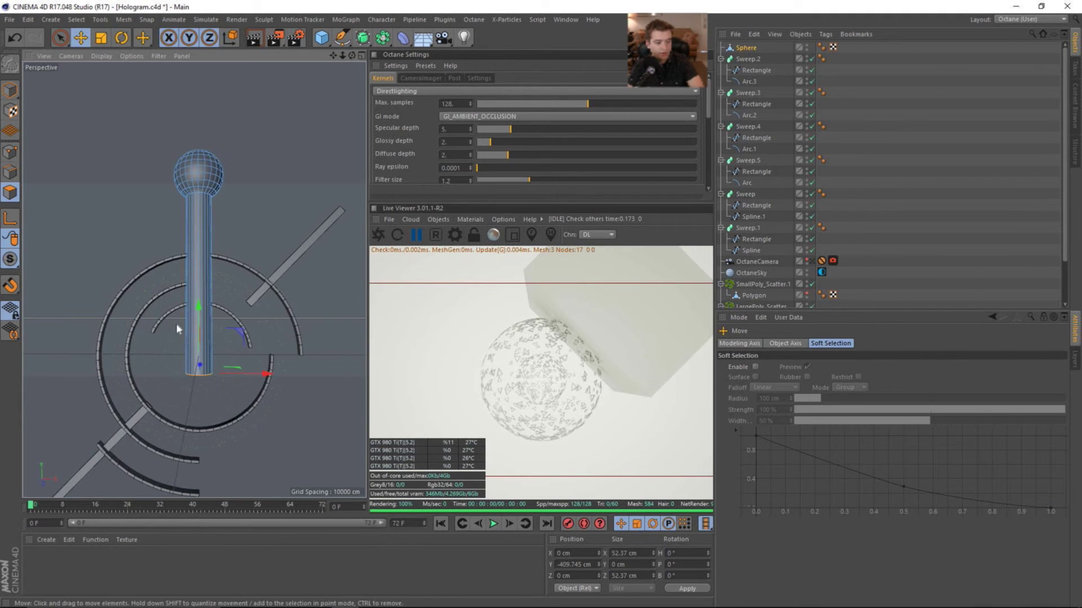
- Scale the whole pin-shaped Sphere object down to about 9.7 cm wide and 42.6 cm tall
{"action": "left_click_drag", "start_coordinate": [212, 314], "coordinate": [160, 305], "text": "alt"}
{"action": "key", "text": "Return"}
{"action": "key", "text": "t"}
{"action": "left_click_drag", "start_coordinate": [233, 314], "coordinate": [28, 306], "text": "alt"}
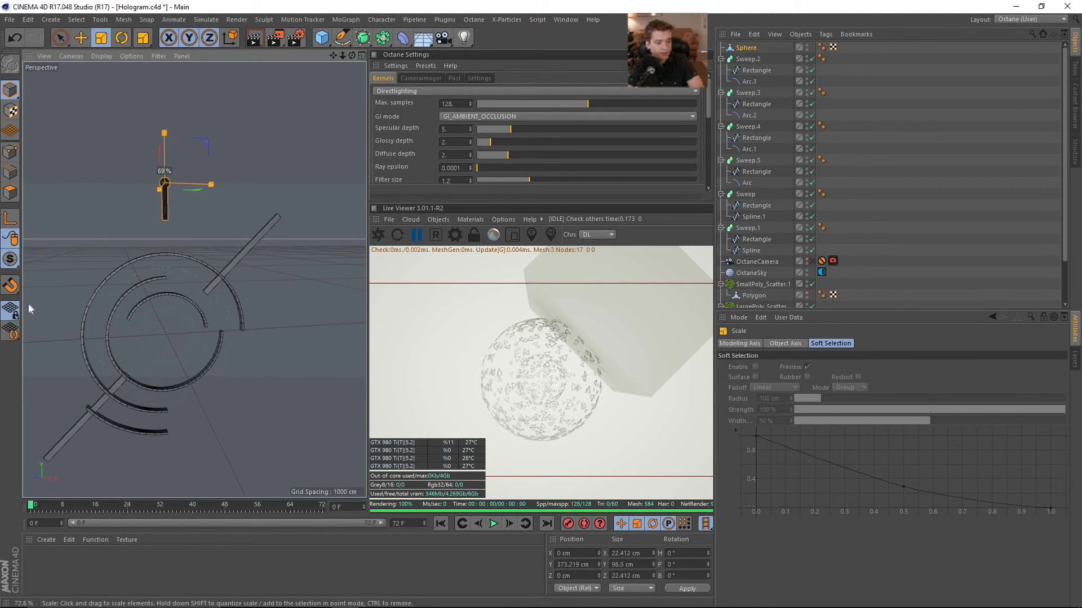
{"action": "left_click_drag", "start_coordinate": [216, 314], "coordinate": [179, 323]}
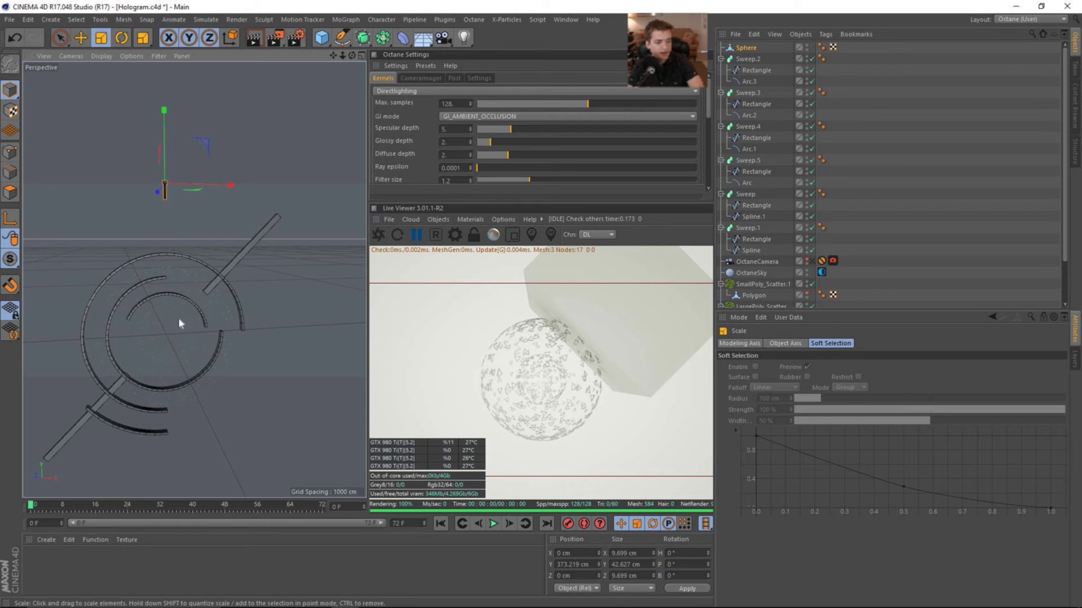
{"action": "middle_click_drag", "start_coordinate": [254, 311], "coordinate": [265, 300], "text": "alt"}
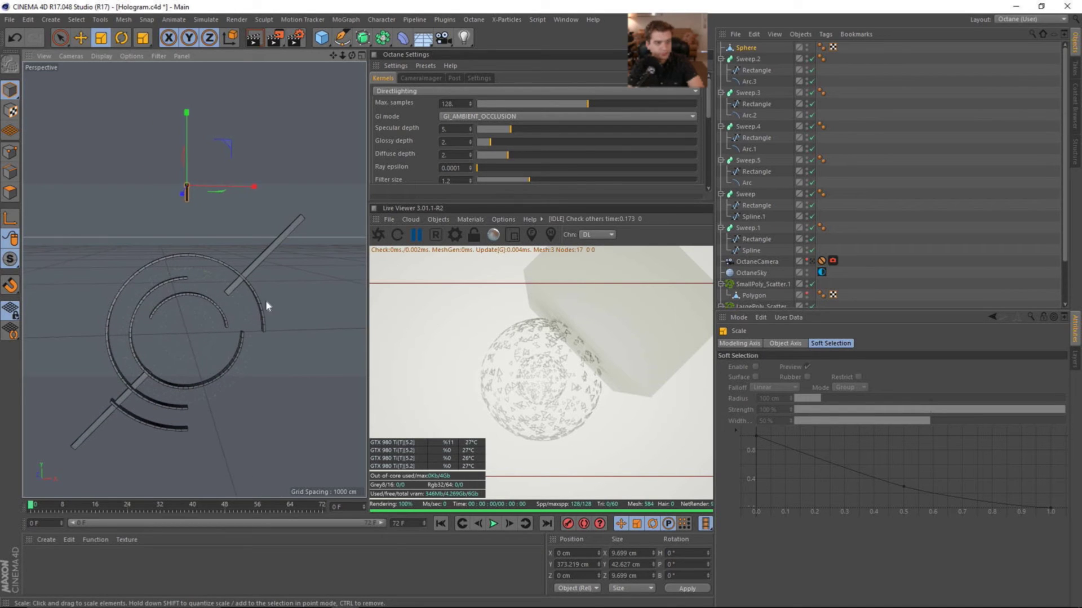
- Collapse the hierarchies of all six Sweep objects
{"action": "left_click", "coordinate": [722, 59]}
{"action": "left_click", "coordinate": [721, 69]}
{"action": "left_click", "coordinate": [721, 81]}
{"action": "left_click", "coordinate": [721, 93]}
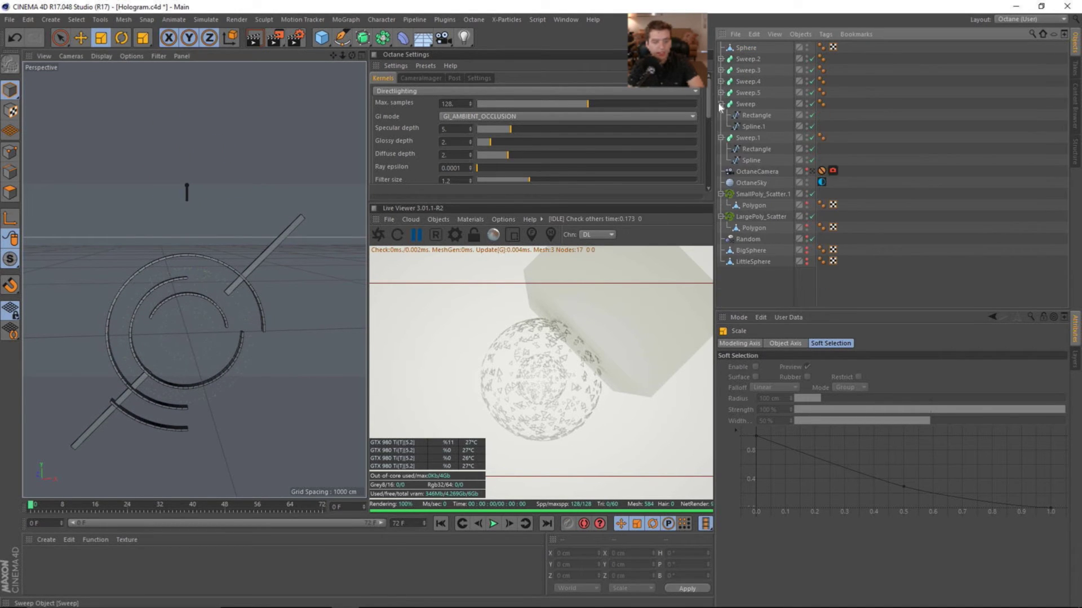
{"action": "left_click", "coordinate": [721, 104]}
{"action": "left_click", "coordinate": [721, 115]}
- Rename the two straight-line sweeps, Sweep and Sweep.1, as Line_sweep01 and Line_sweep02
{"action": "left_click", "coordinate": [752, 107]}
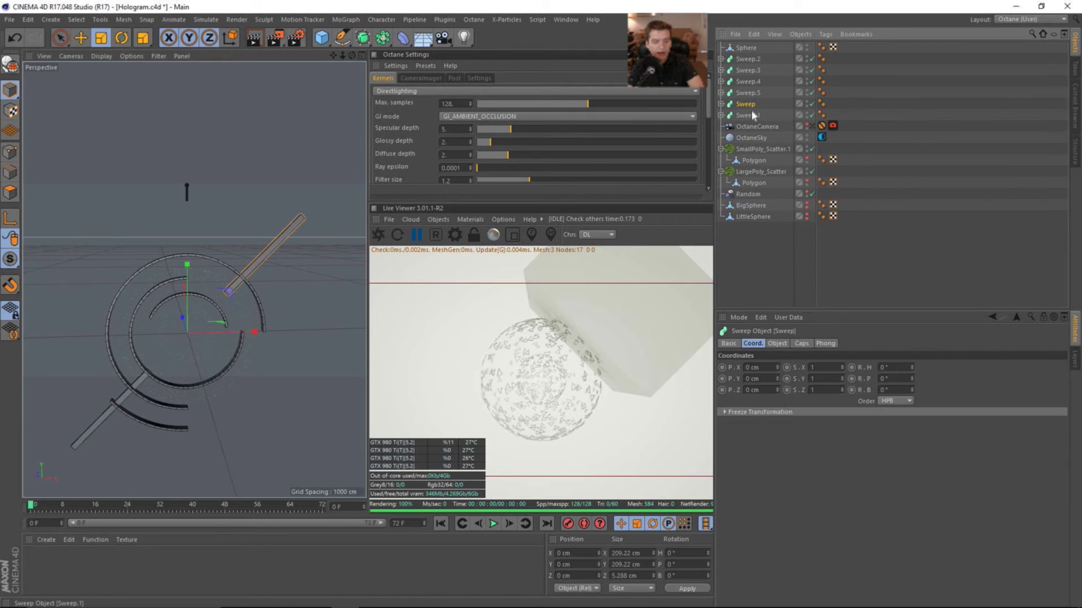
{"action": "double_click", "coordinate": [749, 106]}
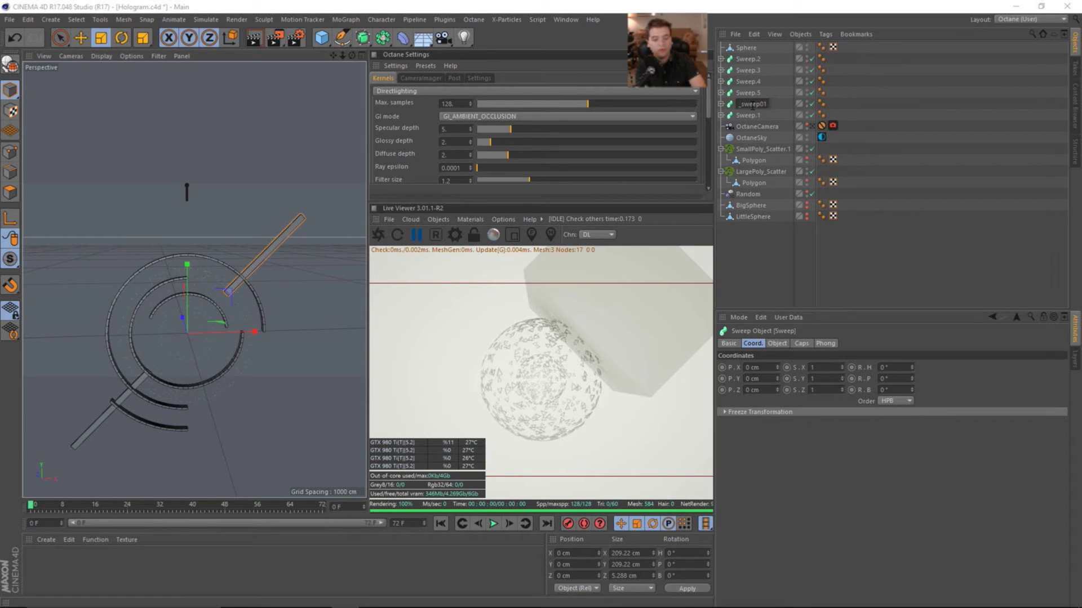
{"action": "type", "text": "01"}
{"action": "left_click", "coordinate": [756, 117]}
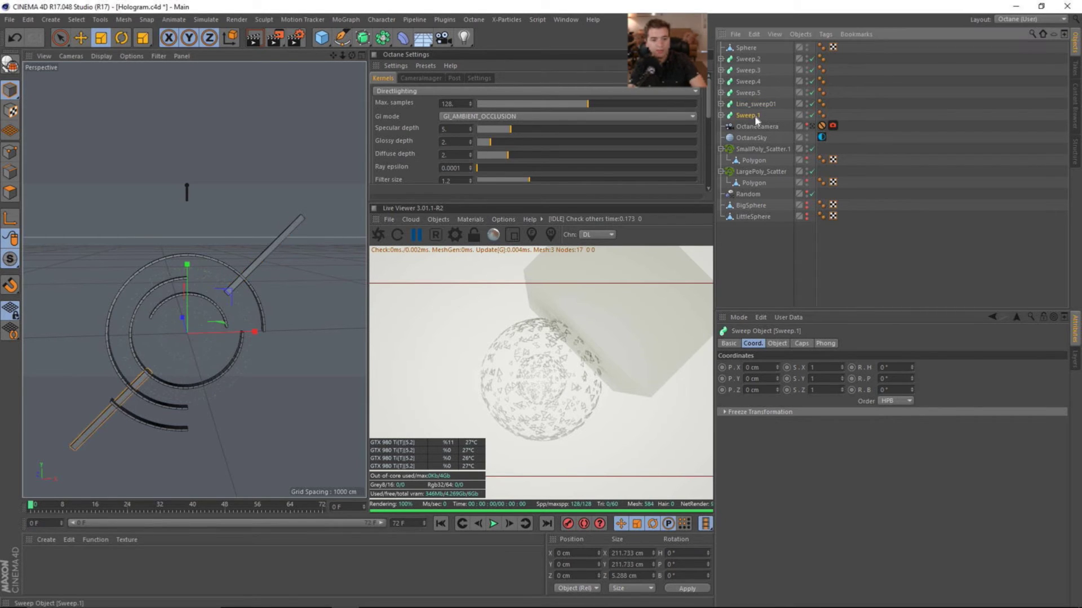
{"action": "double_click", "coordinate": [749, 116]}
{"action": "type", "text": "Line_sweep01"}
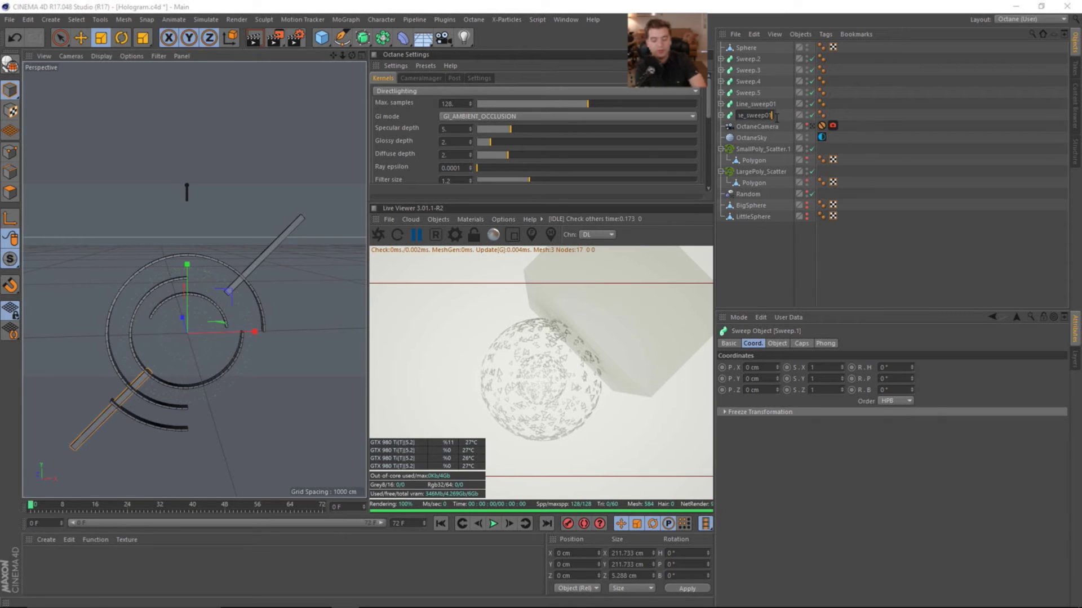
{"action": "key", "text": "BackSpace"}
{"action": "type", "text": "2"}
{"action": "key", "text": "Return"}
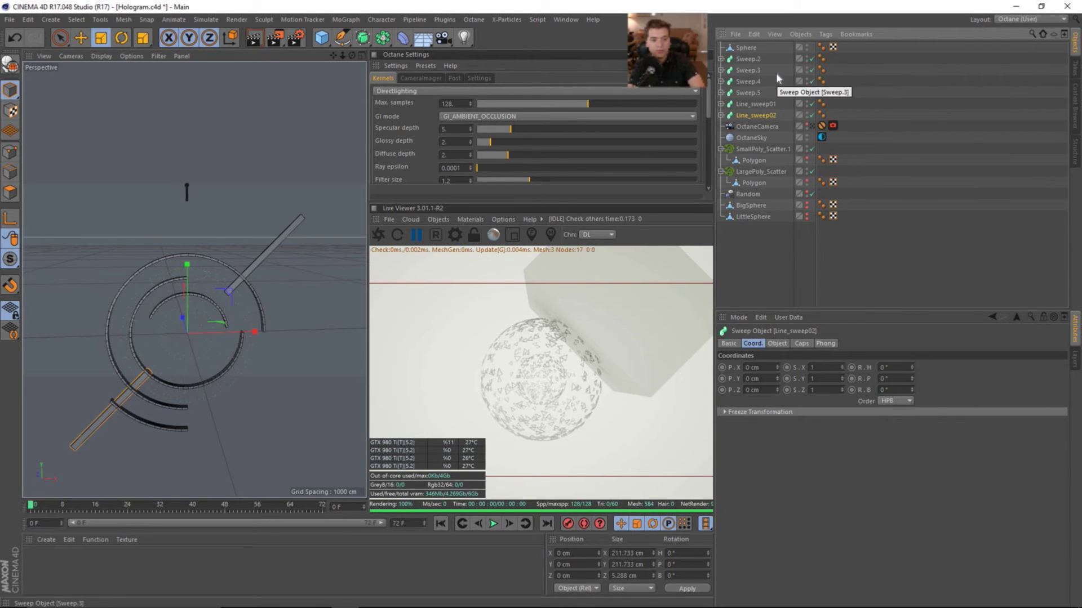
- Group Sweep.2 through Sweep.5 under a null named Arc_Grp
{"action": "left_click", "coordinate": [747, 59]}
{"action": "left_click", "coordinate": [748, 92], "text": "shift"}
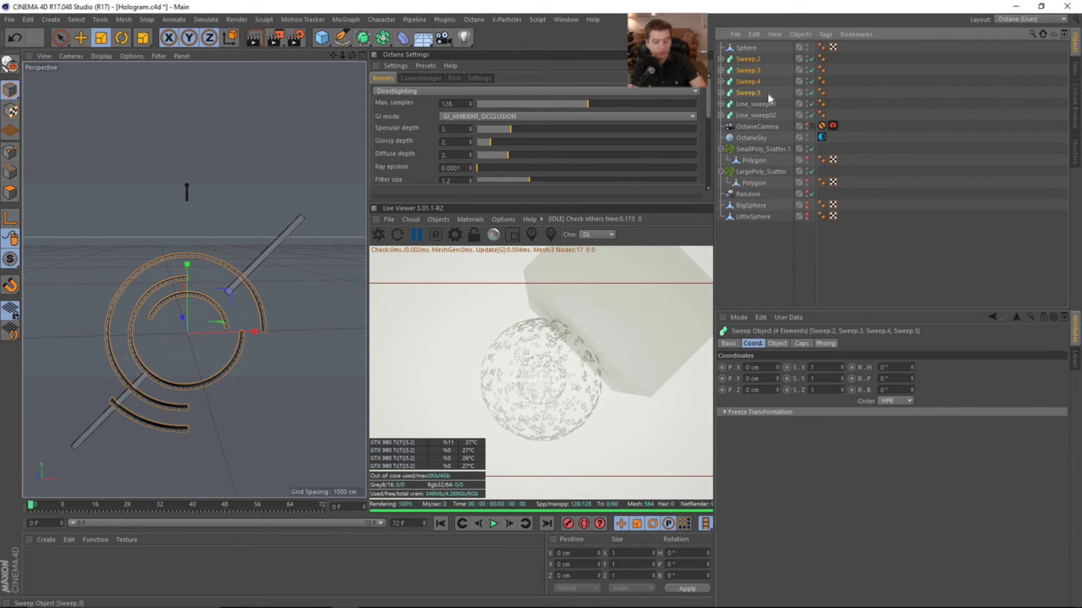
{"action": "key", "text": "alt+g"}
{"action": "double_click", "coordinate": [744, 58]}
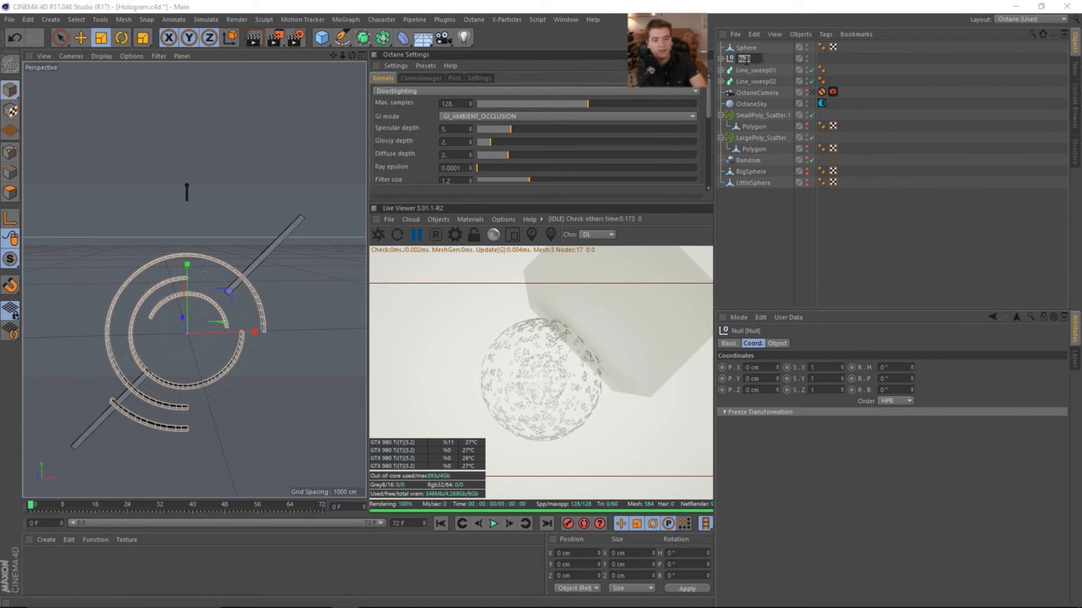
{"action": "key", "text": "Return"}
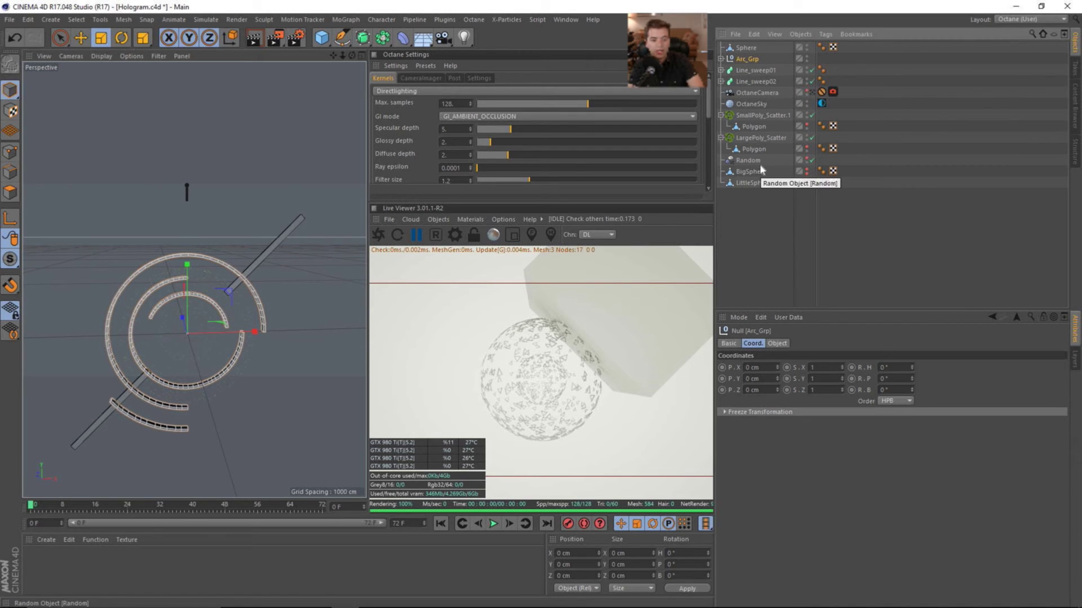
- Add a new Sphere primitive and set its type to Hemisphere
{"action": "left_click", "coordinate": [754, 184]}
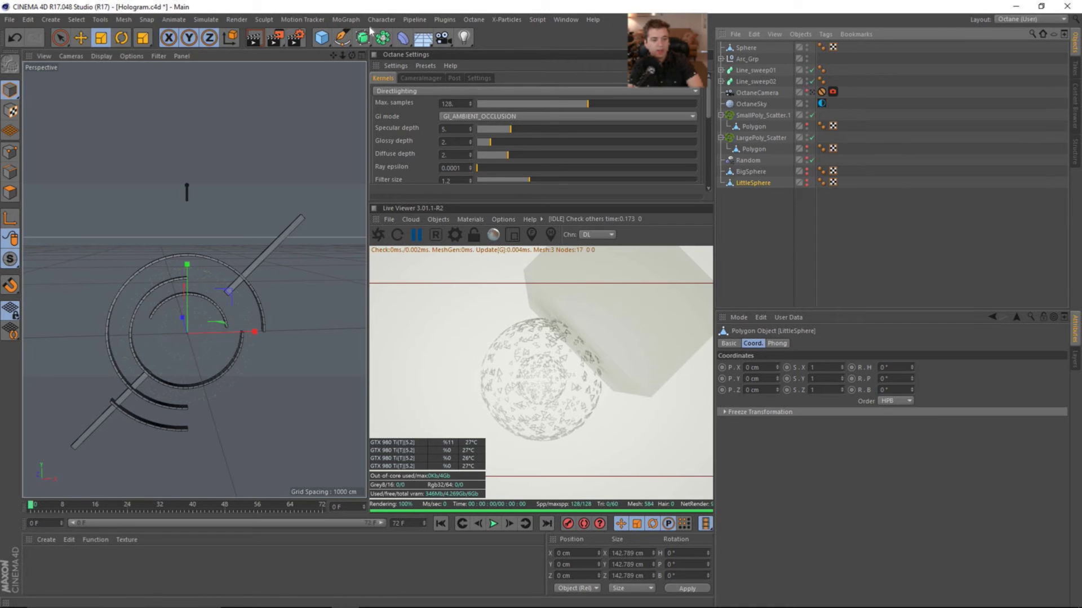
{"action": "left_click", "coordinate": [322, 37]}
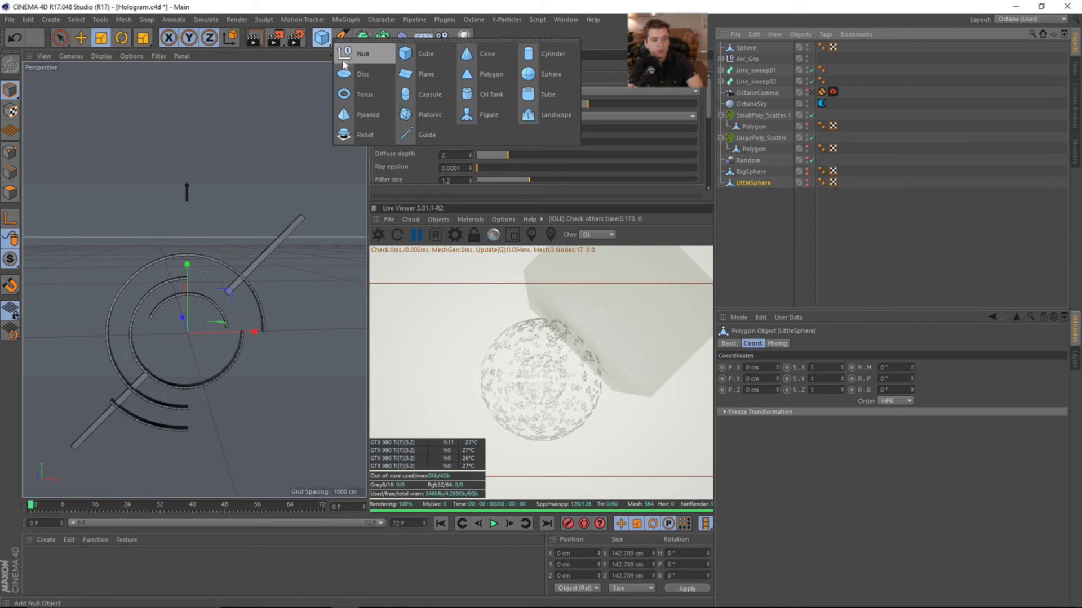
{"action": "left_click", "coordinate": [540, 74]}
{"action": "left_click", "coordinate": [777, 344]}
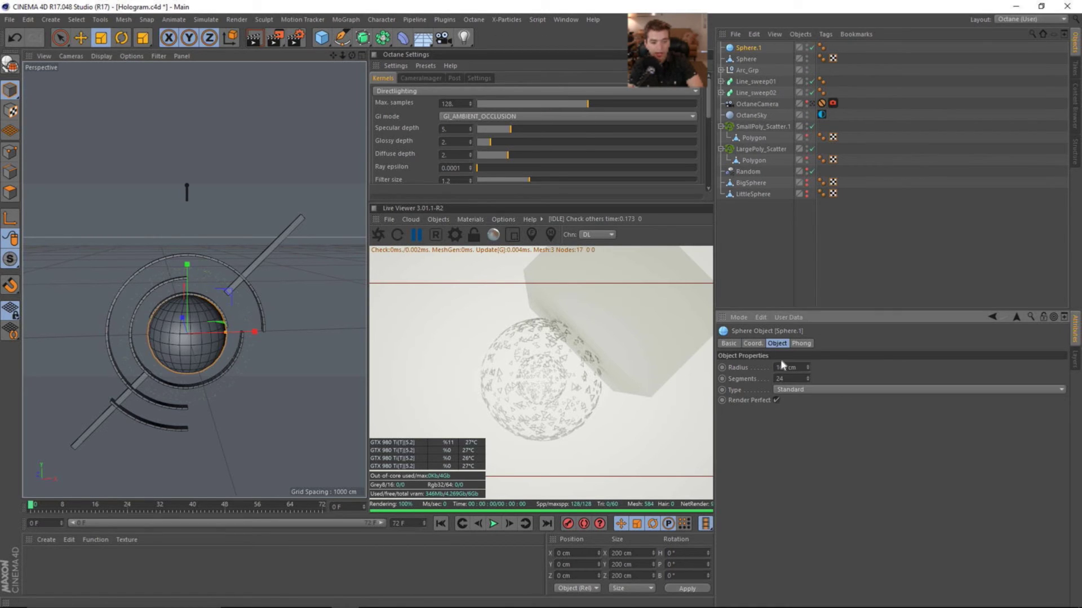
{"action": "left_click", "coordinate": [801, 390]}
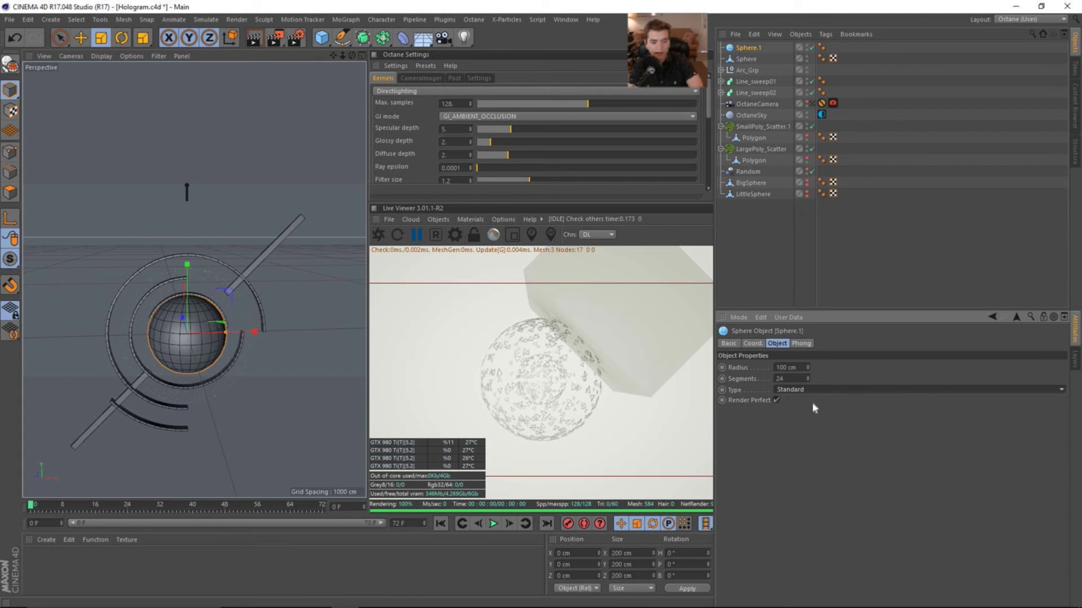
{"action": "left_click", "coordinate": [817, 389]}
{"action": "left_click", "coordinate": [817, 390]}
{"action": "left_click", "coordinate": [827, 388]}
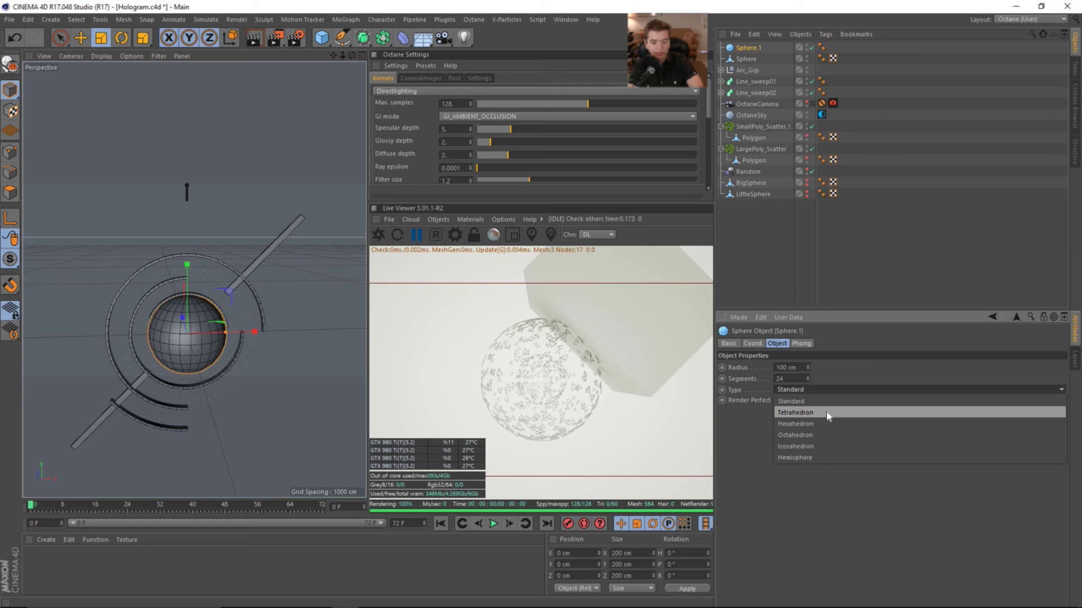
{"action": "left_click", "coordinate": [819, 458]}
- Rotate the hemisphere to a bank angle of -90° so its dome points sideways
{"action": "left_click_drag", "start_coordinate": [125, 336], "coordinate": [207, 336], "text": "alt"}
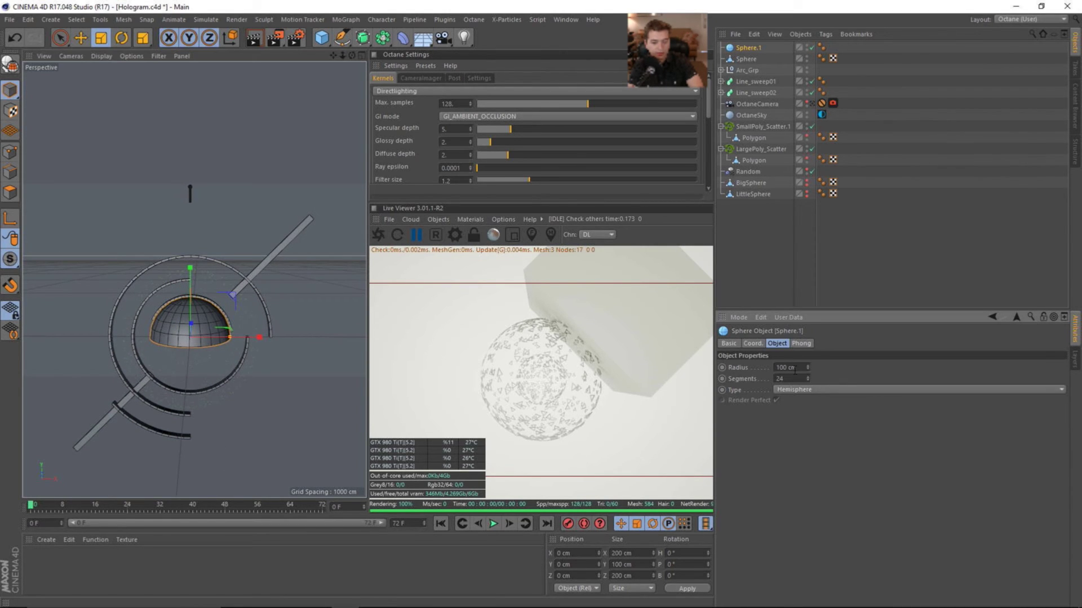
{"action": "key", "text": "r"}
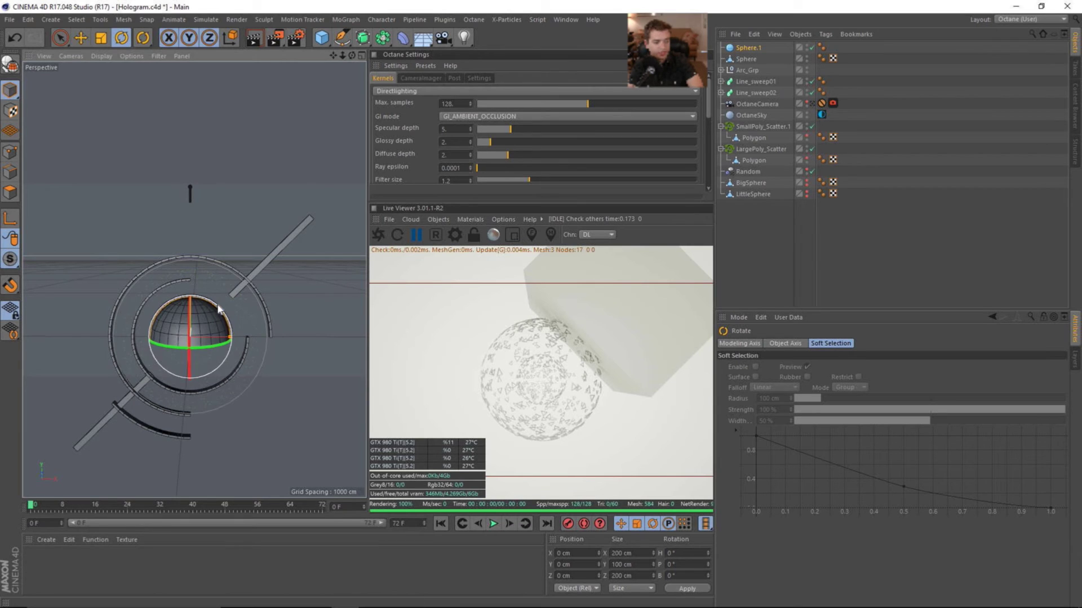
{"action": "left_click_drag", "start_coordinate": [218, 311], "coordinate": [237, 341]}
- Scale the hemisphere up in the front view to about 339 cm in diameter, just inside the outer arc
{"action": "middle_click", "coordinate": [237, 340]}
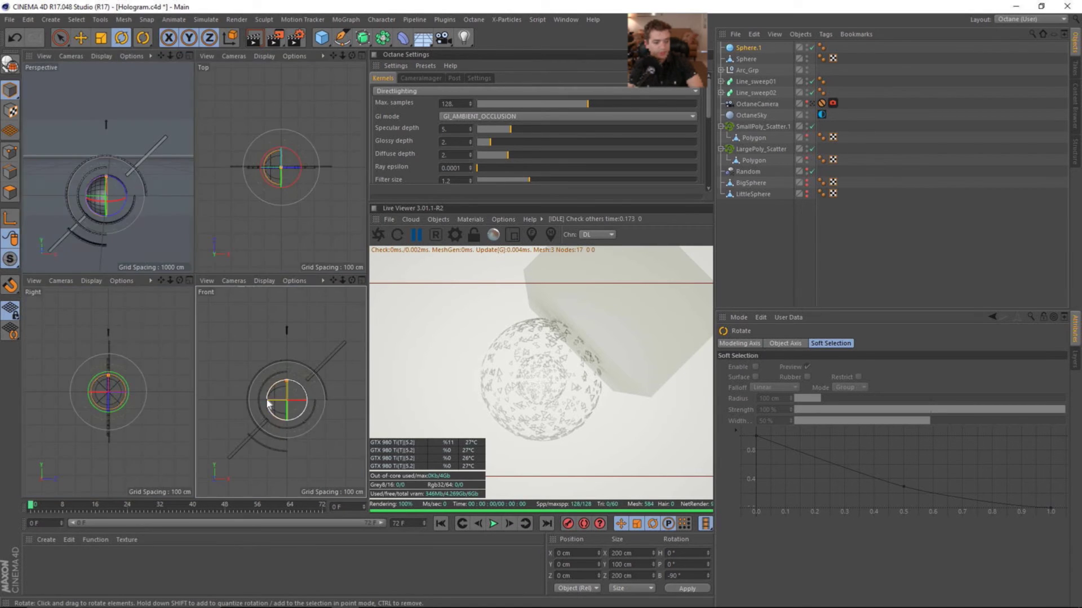
{"action": "middle_click", "coordinate": [237, 341]}
{"action": "key", "text": "t"}
{"action": "left_click_drag", "start_coordinate": [169, 367], "coordinate": [203, 377]}
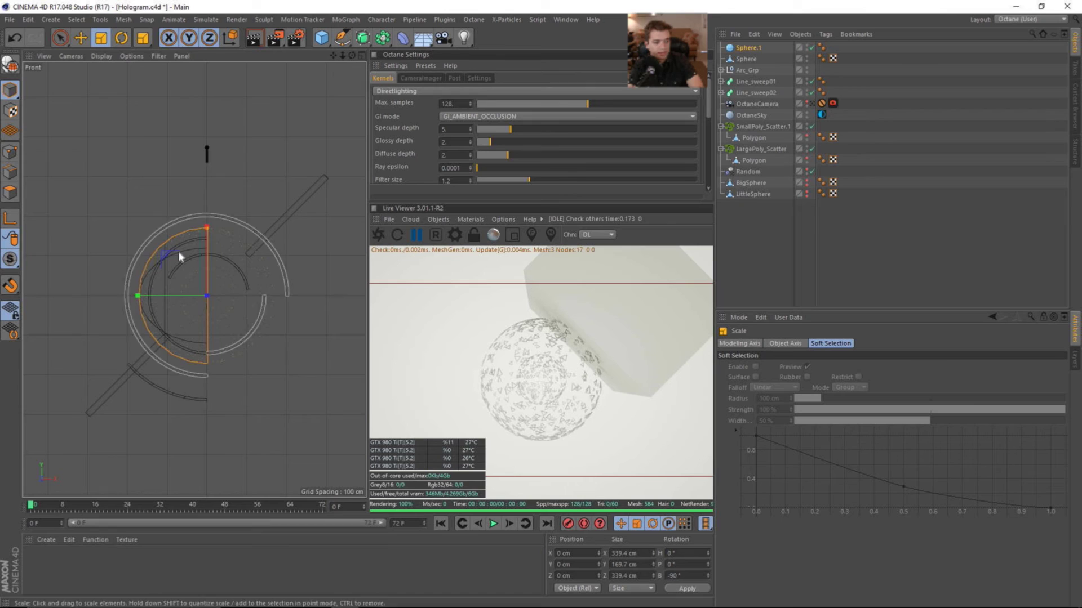
{"action": "middle_click", "coordinate": [194, 243]}
{"action": "middle_click", "coordinate": [162, 190]}
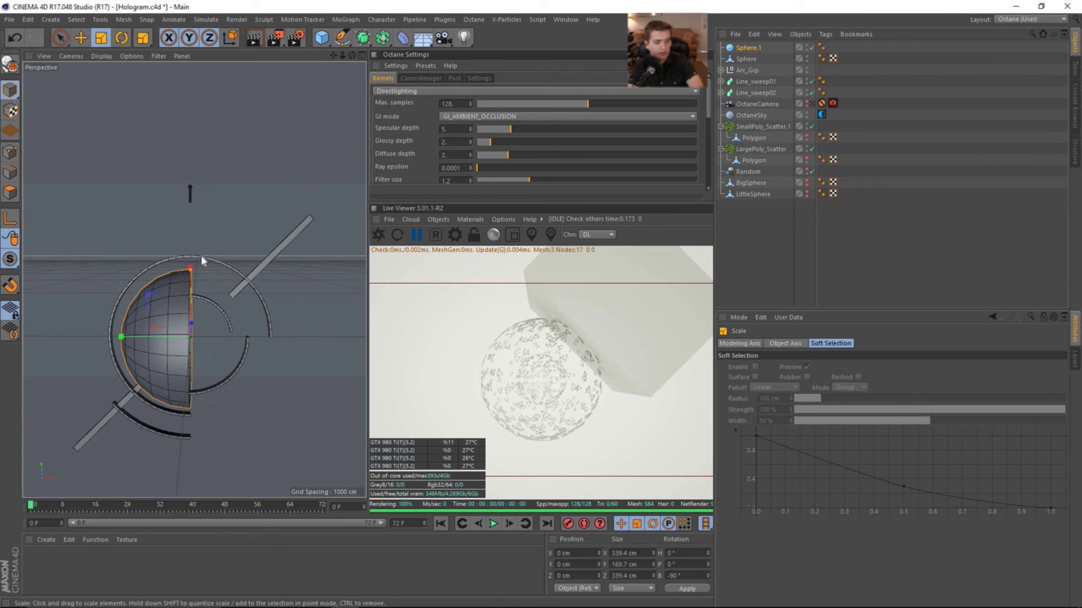
- Make the hemisphere an editable polygon object
{"action": "left_click_drag", "start_coordinate": [234, 281], "coordinate": [229, 293], "text": "alt"}
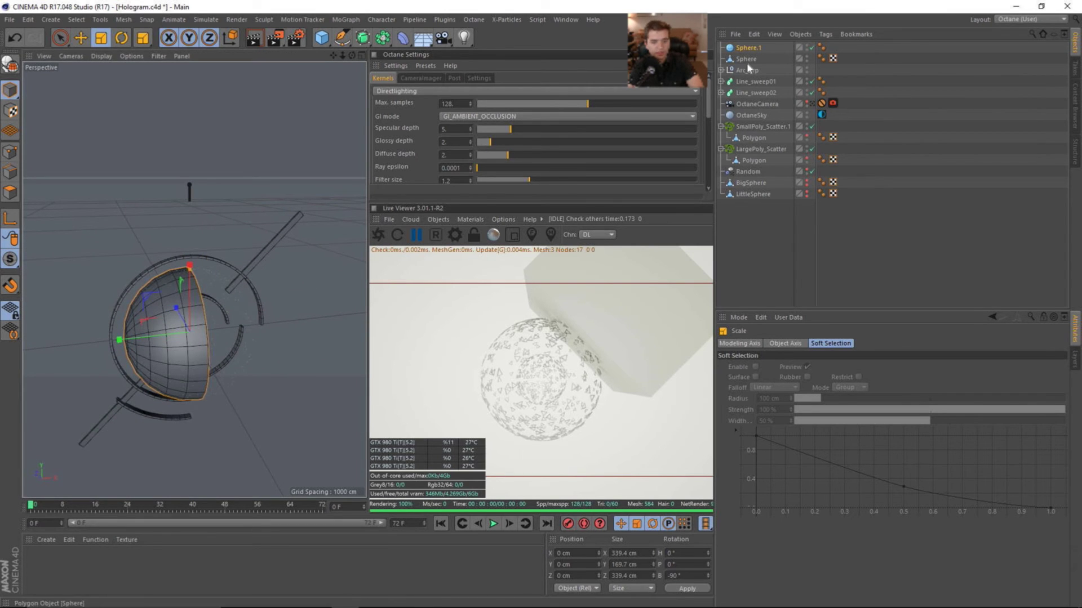
{"action": "key", "text": "c"}
{"action": "mouse_move", "coordinate": [236, 345]}
{"action": "left_mouse_down", "text": "alt"}
{"action": "mouse_move", "coordinate": [72, 338]}
{"action": "mouse_move", "coordinate": [220, 332]}
{"action": "left_mouse_up", "text": "alt"}
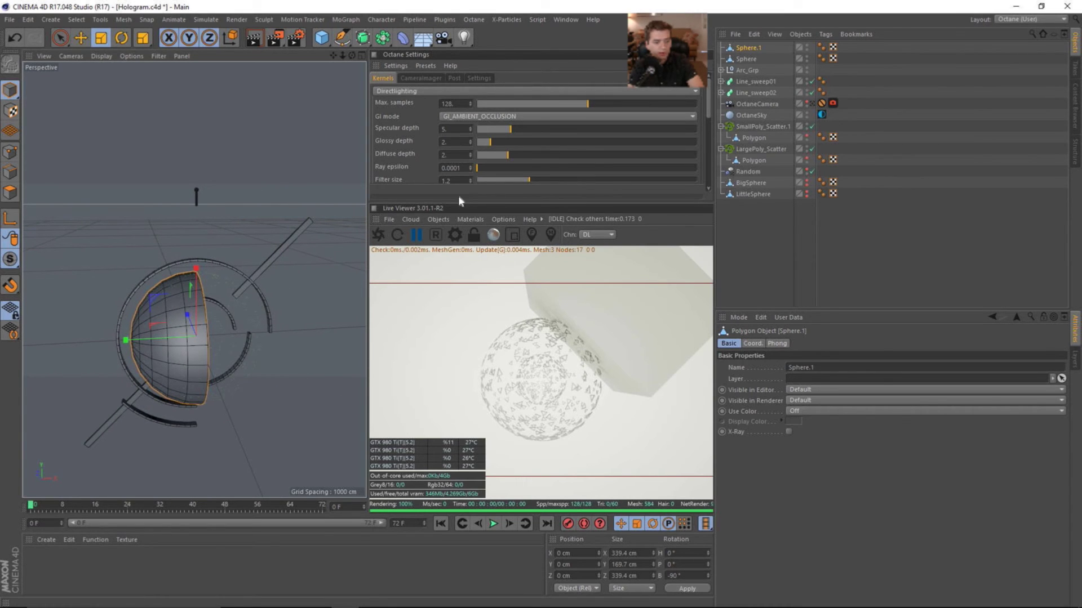
- Add an Octane Scatter object and place it between LargePoly_Scatter and Random in the object hierarchy
{"action": "left_click", "coordinate": [438, 219]}
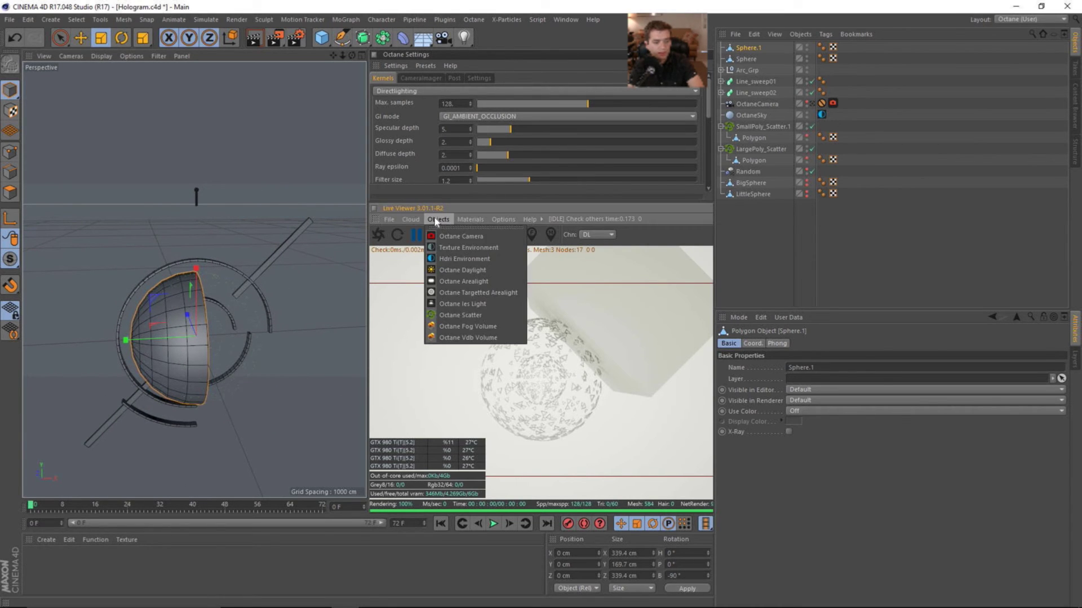
{"action": "left_click", "coordinate": [484, 314]}
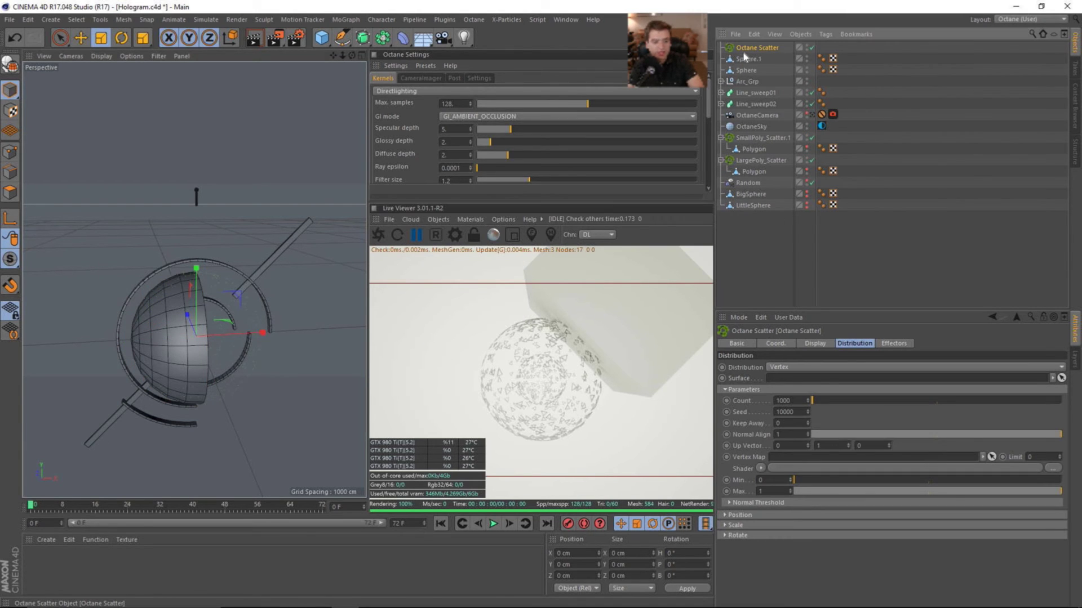
{"action": "left_click_drag", "start_coordinate": [743, 52], "coordinate": [740, 177]}
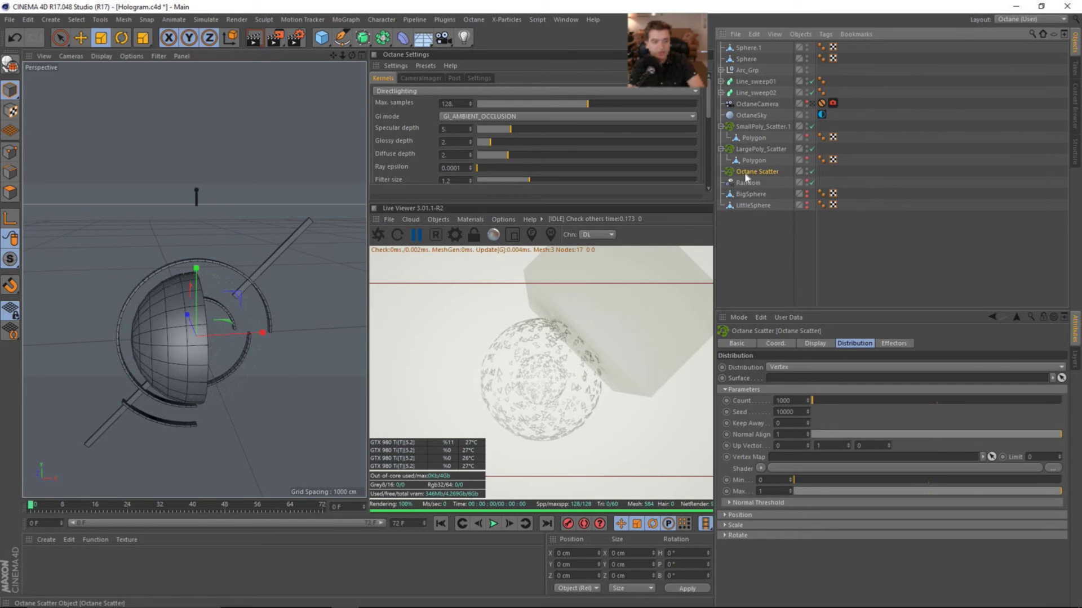
- Rename the small pin polygon object named Sphere to Tendrill
{"action": "left_click", "coordinate": [753, 47]}
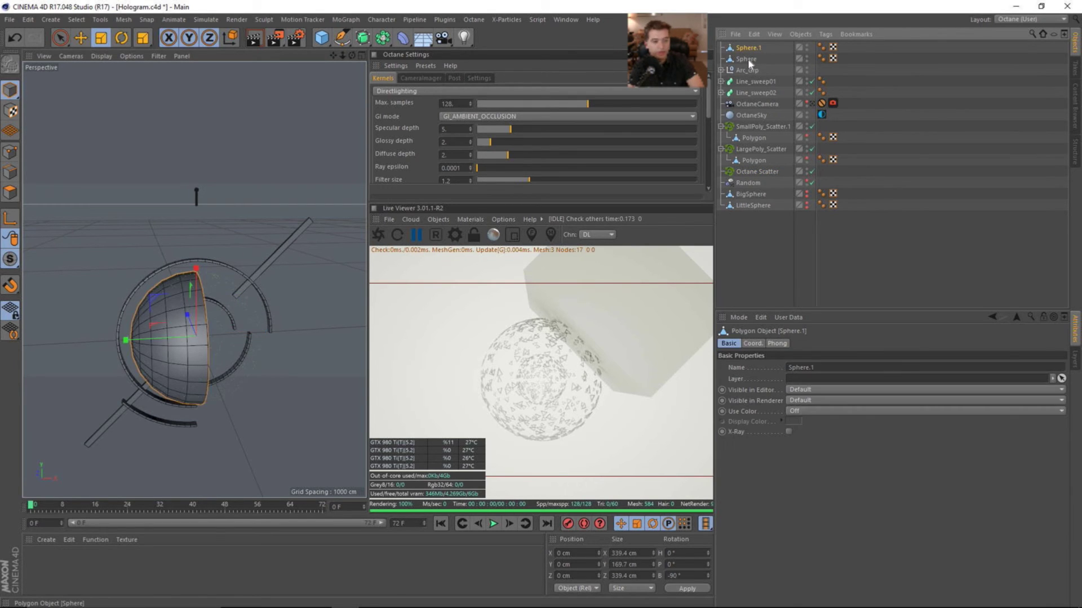
{"action": "left_click", "coordinate": [748, 59]}
{"action": "double_click", "coordinate": [747, 59]}
{"action": "type", "text": "Tendrill"}
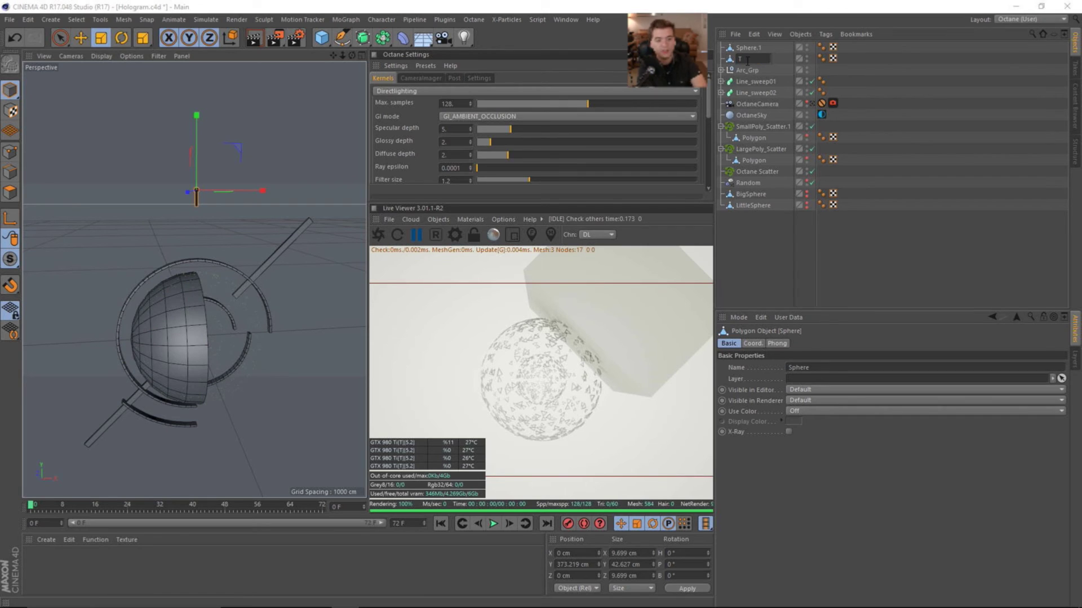
{"action": "key", "text": "Return"}
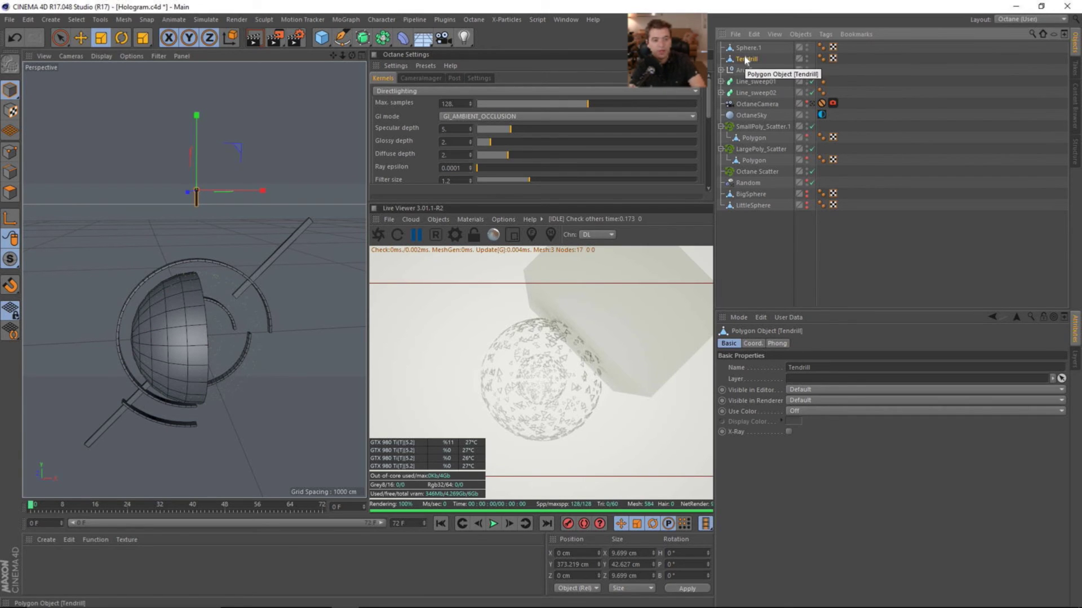
- Rename the hemisphere object to TendrillSphereShape
{"action": "left_click", "coordinate": [749, 47]}
{"action": "double_click", "coordinate": [749, 47]}
{"action": "type", "text": "Ten"}
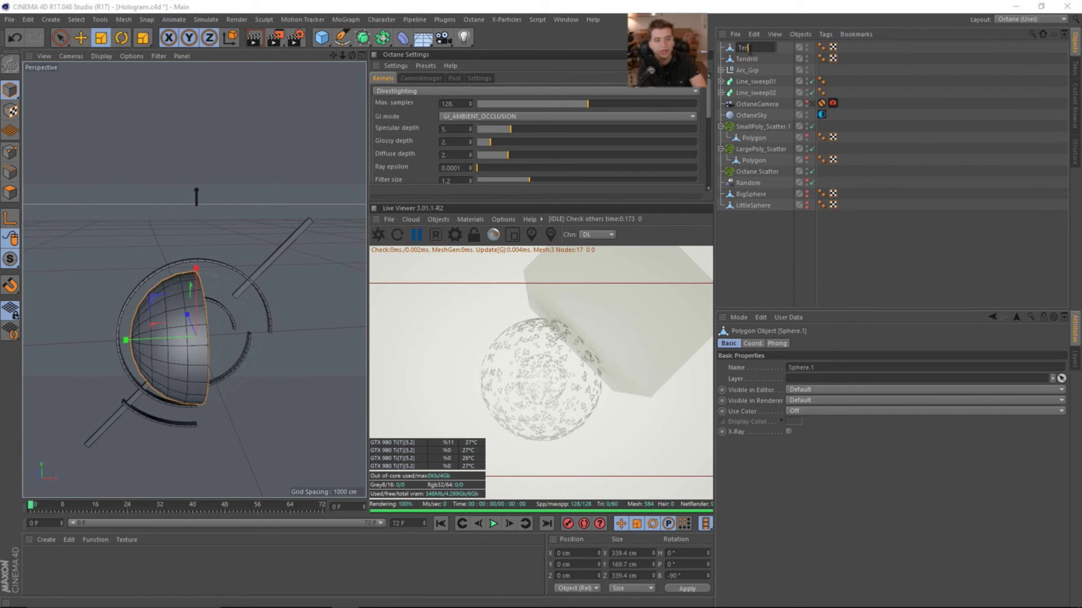
{"action": "type", "text": "drillShape"}
{"action": "key", "text": "Return"}
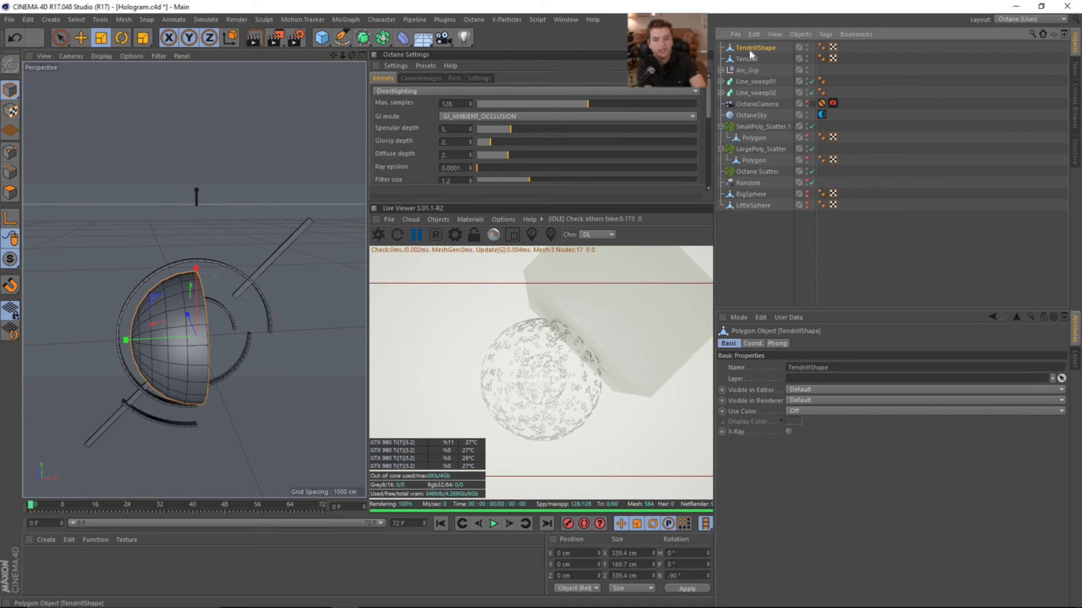
{"action": "type", "text": "Sphere"}
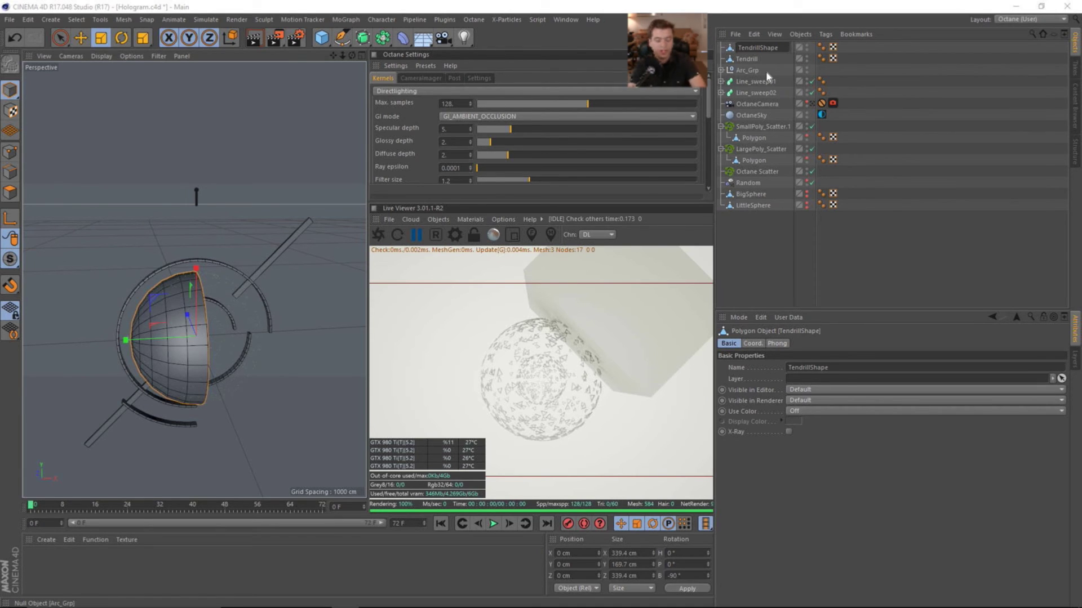
{"action": "key", "text": "Return"}
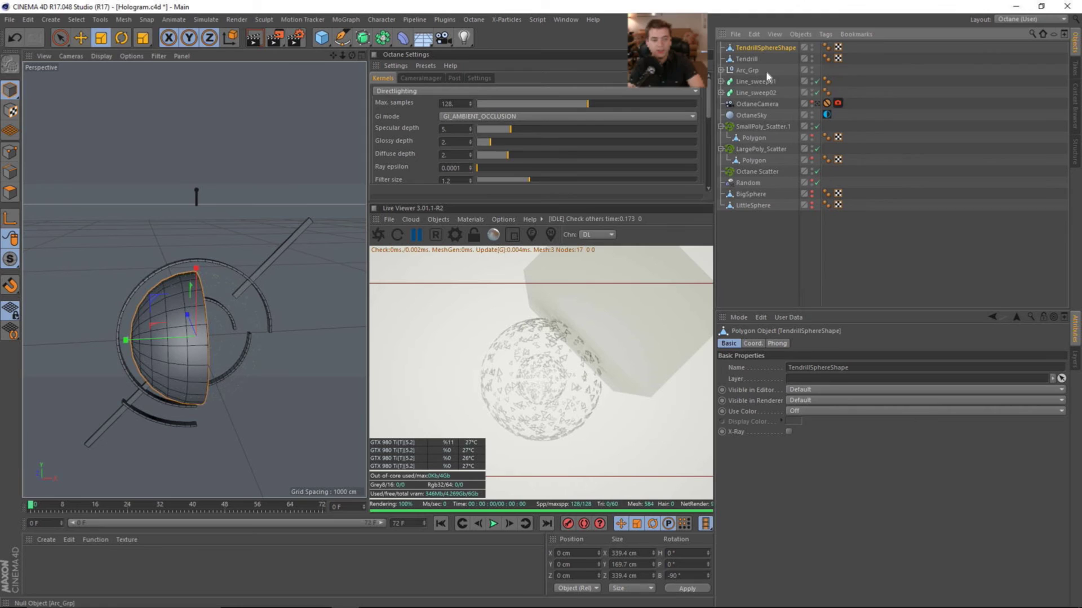
- Make Tendrill a child of the new Octane Scatter object and rename that scatter to Tendrill Scatter
{"action": "left_click_drag", "start_coordinate": [746, 59], "coordinate": [772, 133]}
{"action": "left_click_drag", "start_coordinate": [761, 179], "coordinate": [759, 171]}
{"action": "double_click", "coordinate": [758, 161]}
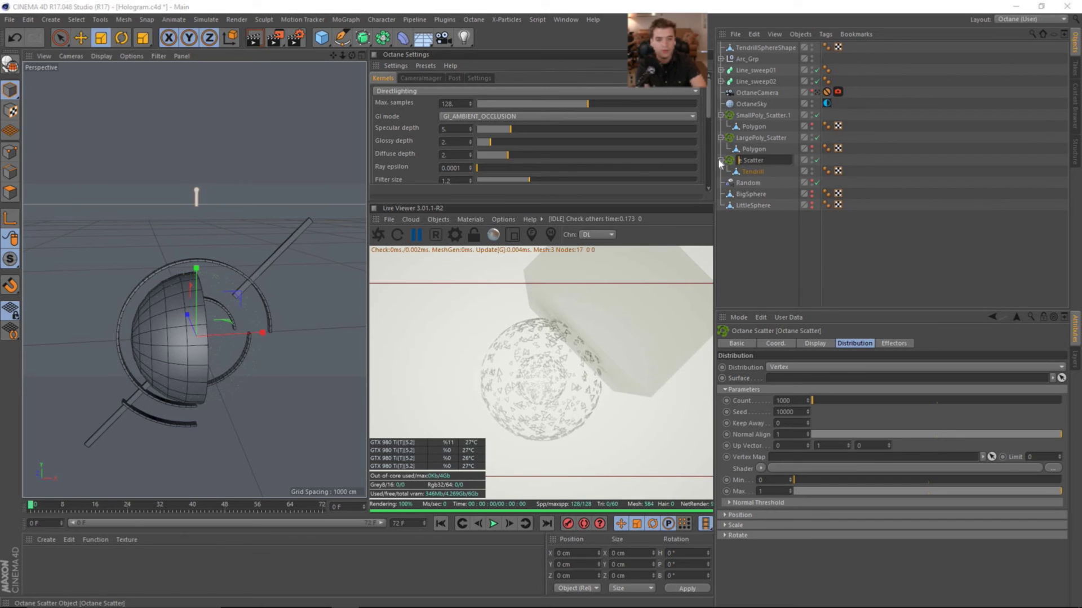
{"action": "type", "text": "Tendrill"}
{"action": "key", "text": "Return"}
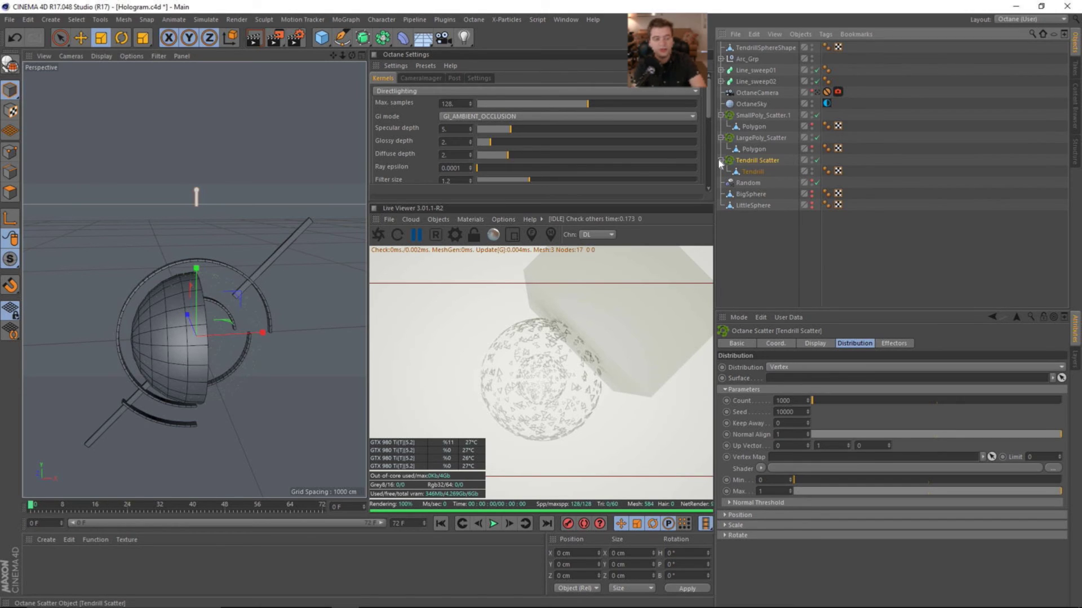
- Assign TendrillSphereShape as the Tendrill Scatter's surface, and place it below Random, hidden in both editor and renderer
{"action": "left_click_drag", "start_coordinate": [765, 47], "coordinate": [797, 378]}
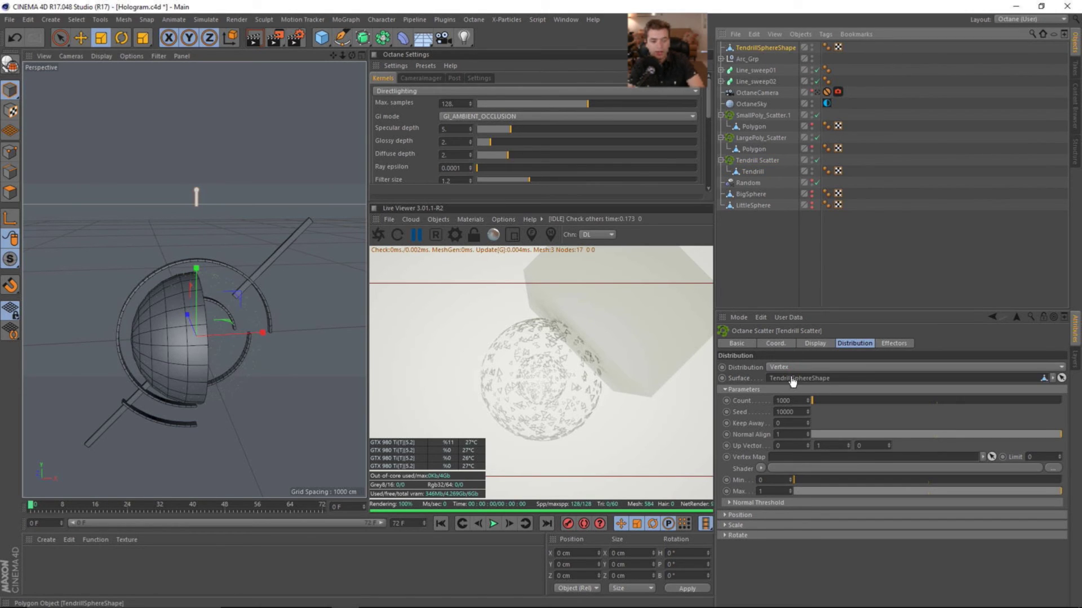
{"action": "left_click_drag", "start_coordinate": [752, 49], "coordinate": [754, 191]}
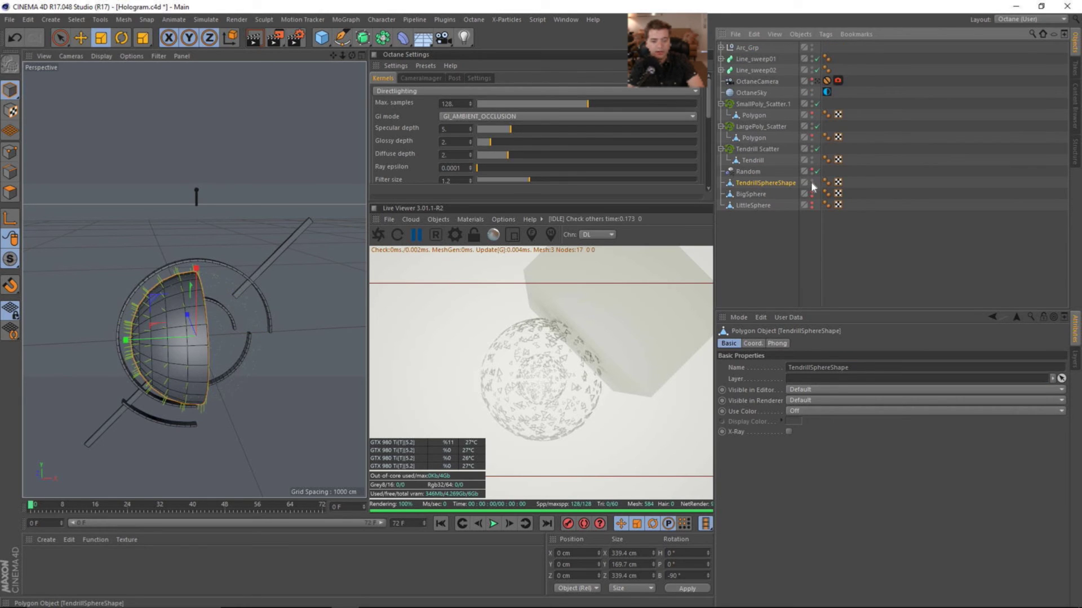
{"action": "double_click", "coordinate": [811, 184], "text": "ctrl"}
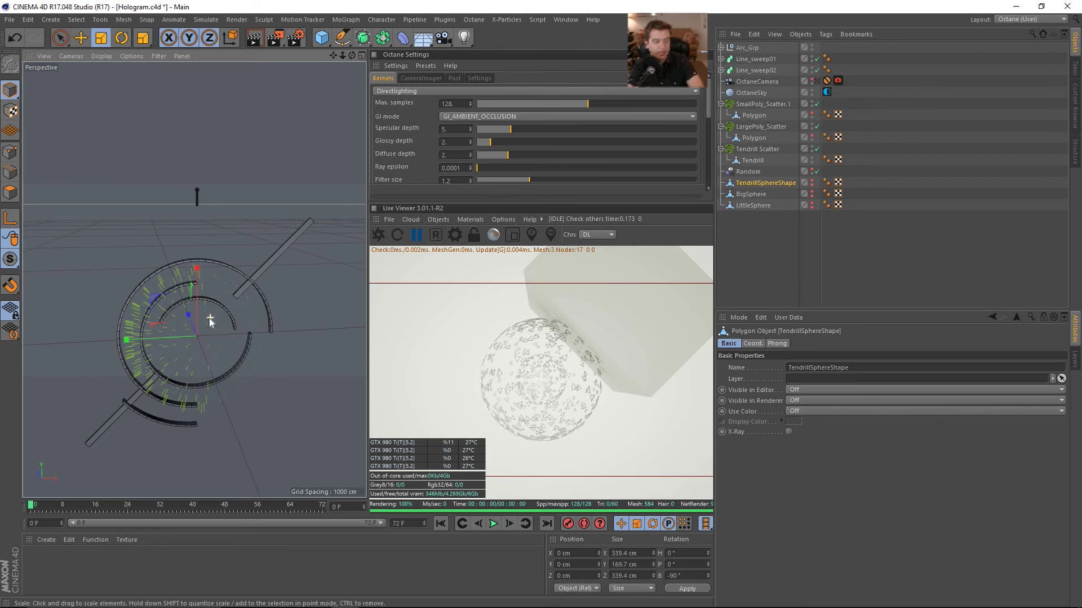
- Scale the Tendrill object down uniformly to about 33 cm in height
{"action": "left_click_drag", "start_coordinate": [209, 318], "coordinate": [193, 305], "text": "alt"}
{"action": "right_click_drag", "start_coordinate": [182, 344], "coordinate": [238, 342], "text": "alt"}
{"action": "left_click_drag", "start_coordinate": [237, 342], "coordinate": [171, 261], "text": "alt"}
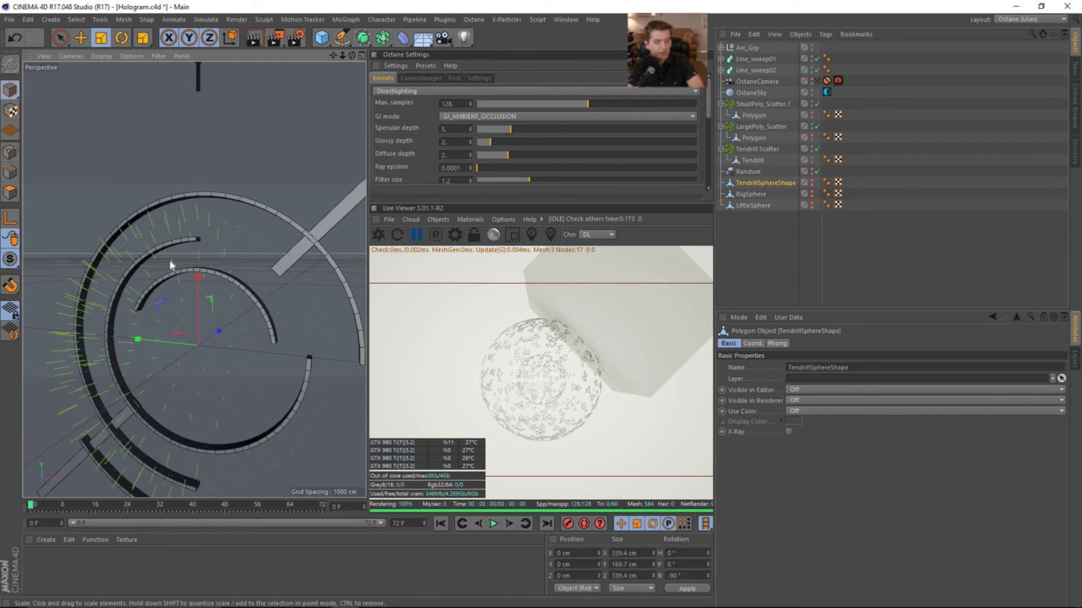
{"action": "scroll", "coordinate": [205, 213], "scroll_direction": "up", "scroll_amount": 3}
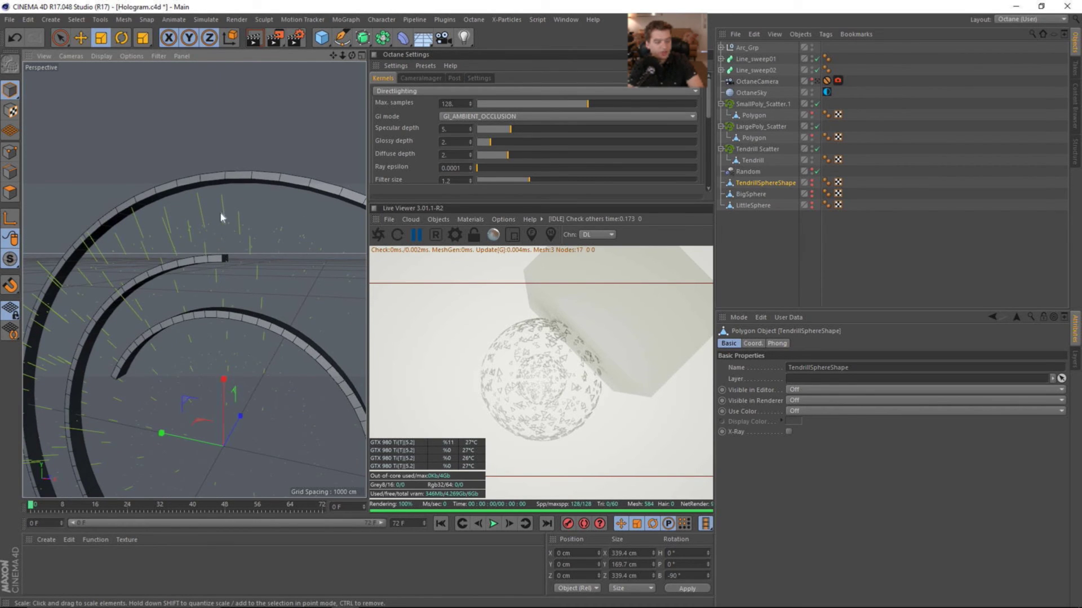
{"action": "scroll", "coordinate": [221, 217], "scroll_direction": "down", "scroll_amount": 5}
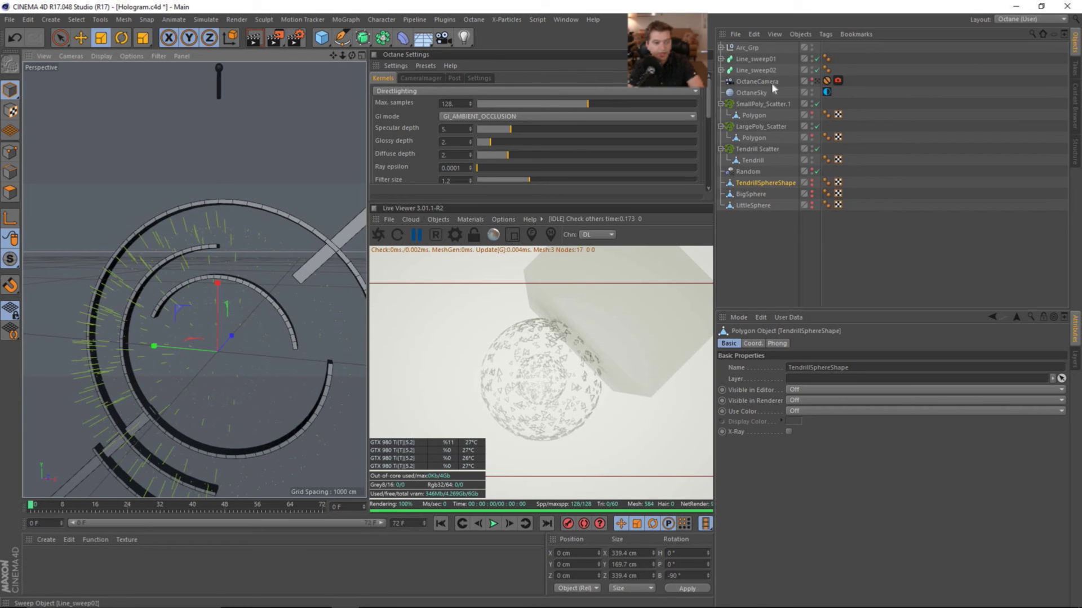
{"action": "left_click", "coordinate": [754, 160]}
{"action": "key", "text": "t"}
{"action": "left_click_drag", "start_coordinate": [291, 219], "coordinate": [219, 220]}
{"action": "scroll", "coordinate": [256, 232], "scroll_direction": "down", "scroll_amount": 4}
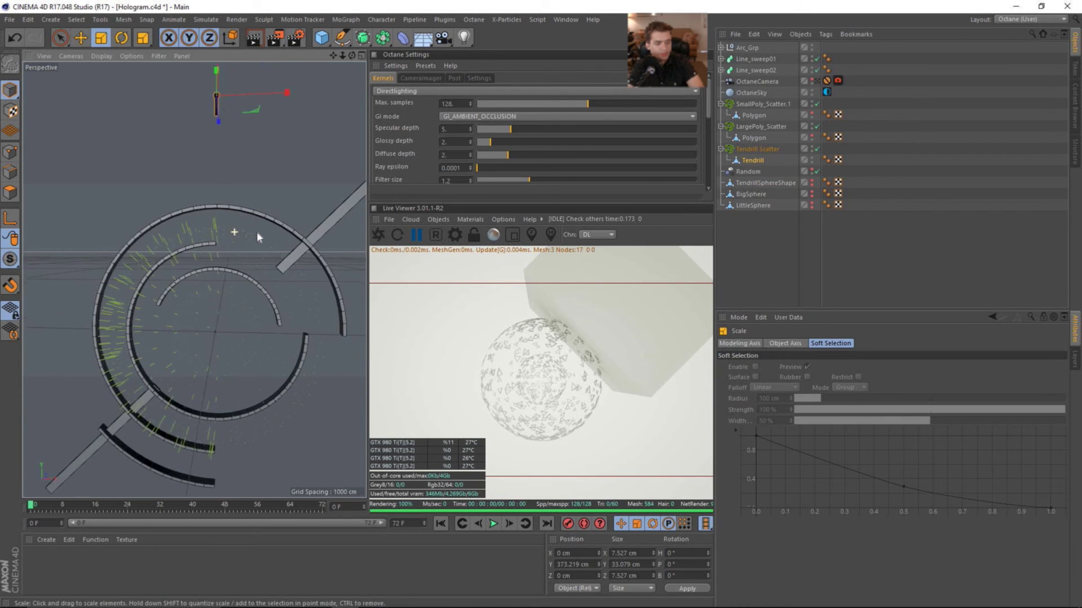
{"action": "scroll", "coordinate": [240, 256], "scroll_direction": "up", "scroll_amount": 3}
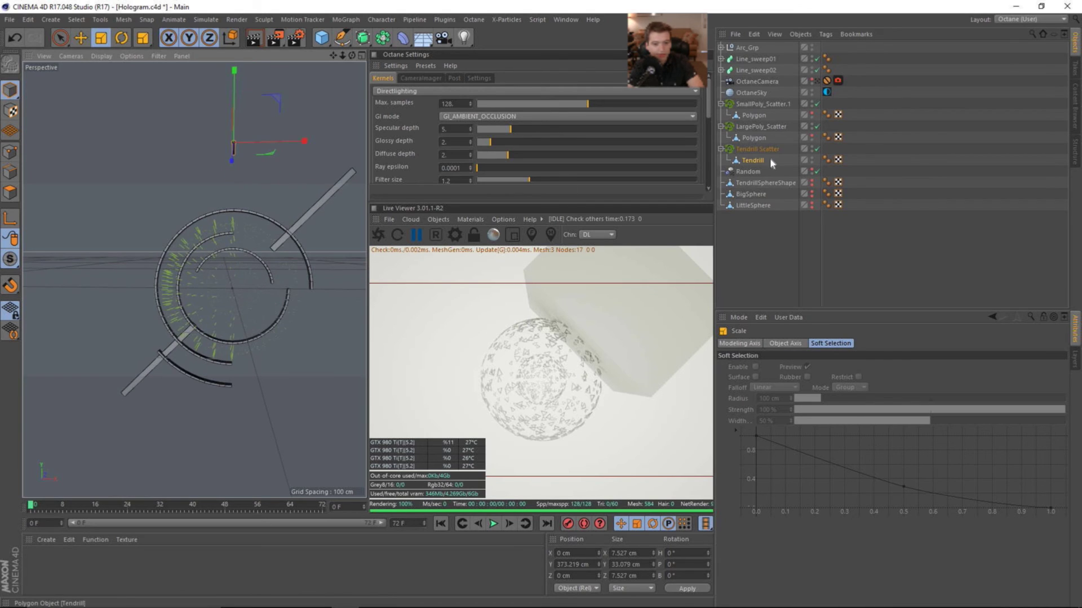
- Try the Surface distribution on the Tendrill Scatter, and switch it back to Vertex
{"action": "left_click", "coordinate": [757, 149]}
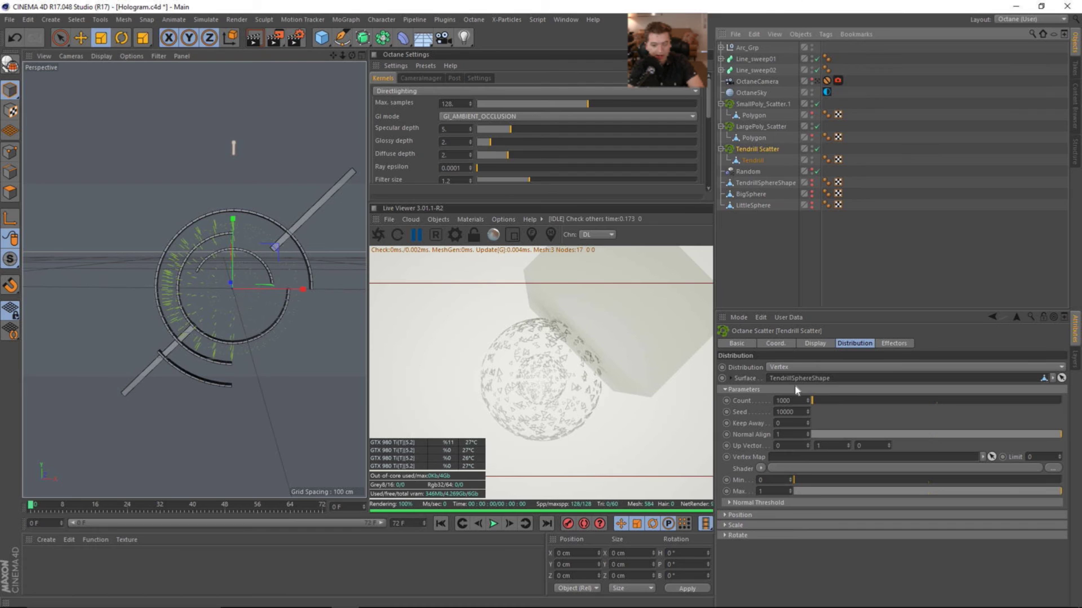
{"action": "mouse_move", "coordinate": [242, 271]}
{"action": "left_mouse_down", "text": "alt"}
{"action": "mouse_move", "coordinate": [353, 283]}
{"action": "mouse_move", "coordinate": [101, 285]}
{"action": "mouse_move", "coordinate": [242, 284]}
{"action": "left_mouse_up", "text": "alt"}
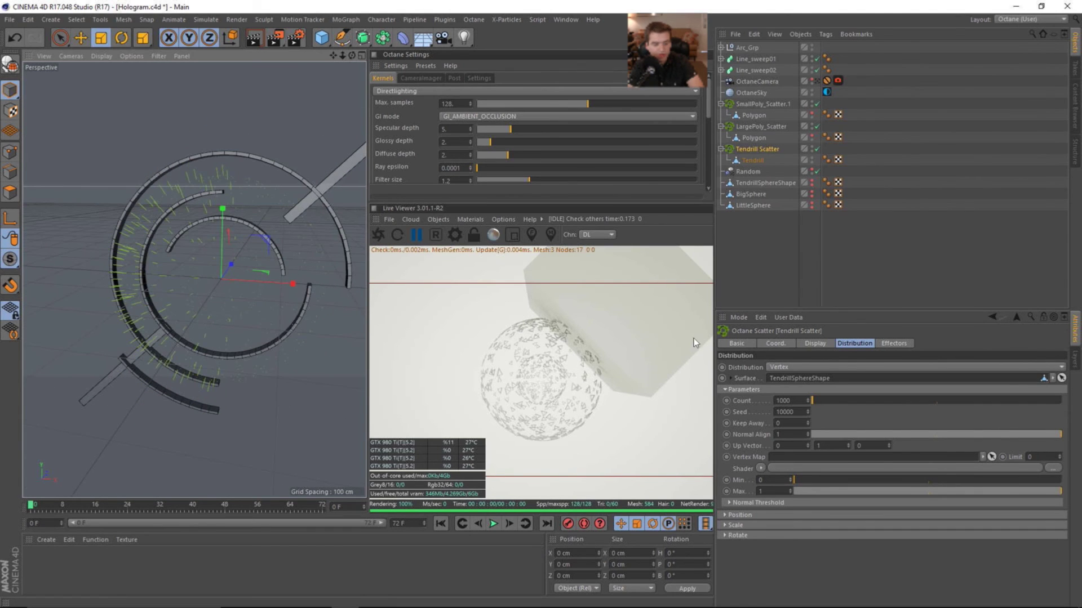
{"action": "left_click", "coordinate": [793, 370]}
{"action": "left_click", "coordinate": [792, 390]}
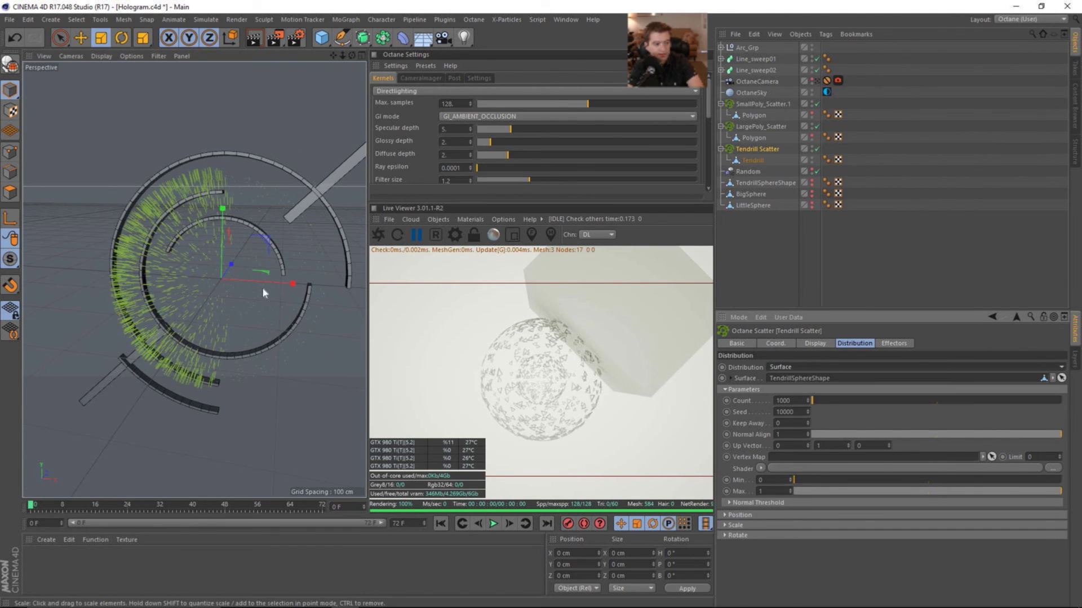
{"action": "left_click_drag", "start_coordinate": [262, 288], "coordinate": [125, 209], "text": "alt"}
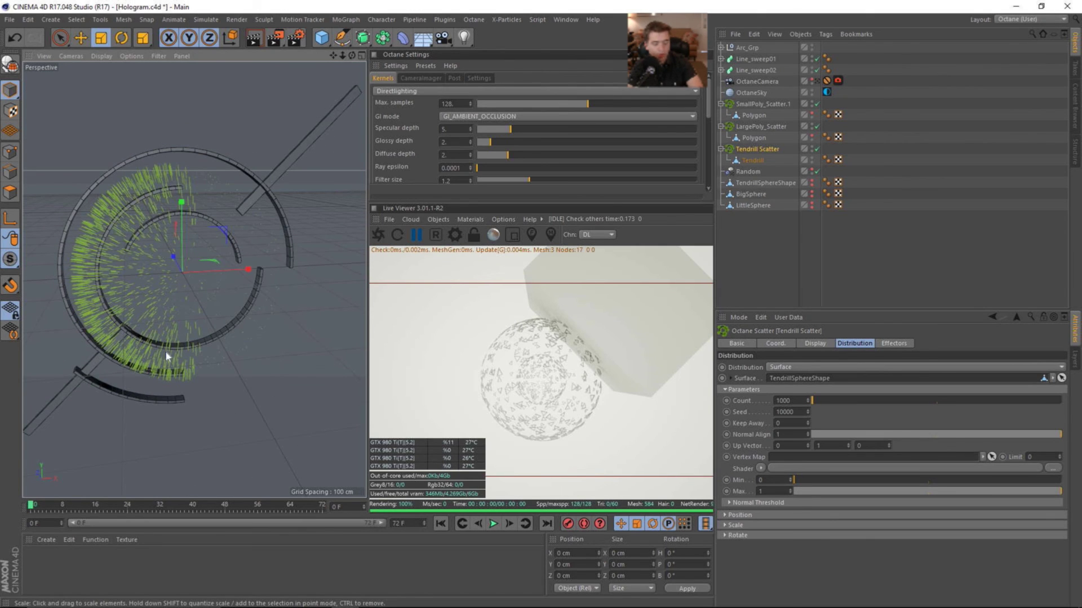
{"action": "left_click", "coordinate": [803, 367]}
{"action": "left_click", "coordinate": [796, 376]}
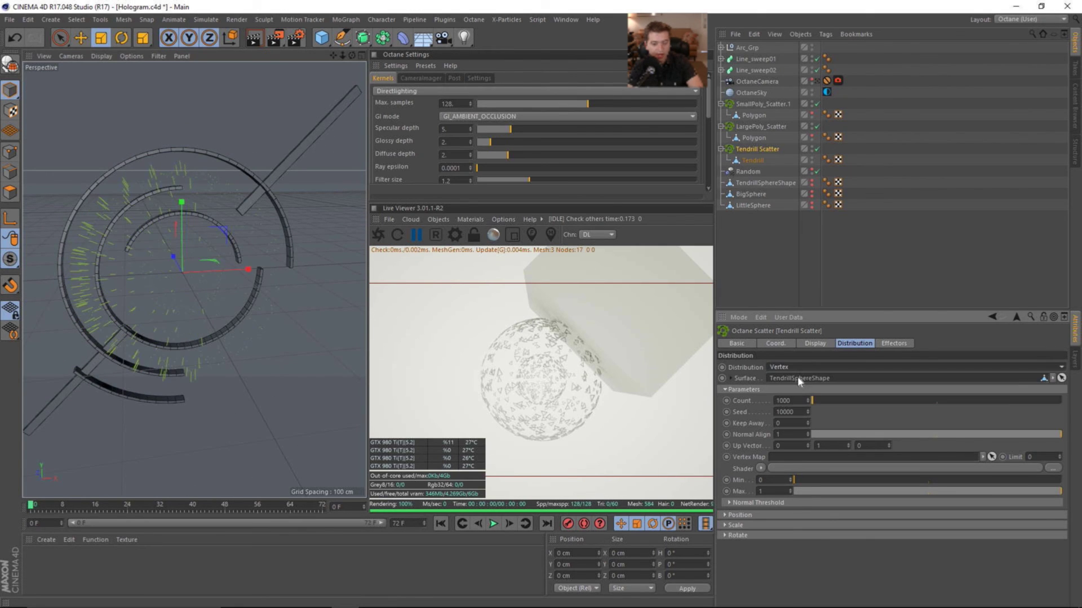
- Scale TendrillSphereShape up uniformly to about 412 cm in diameter so the tendrils extend past the outer arc
{"action": "left_click_drag", "start_coordinate": [180, 280], "coordinate": [193, 272], "text": "alt"}
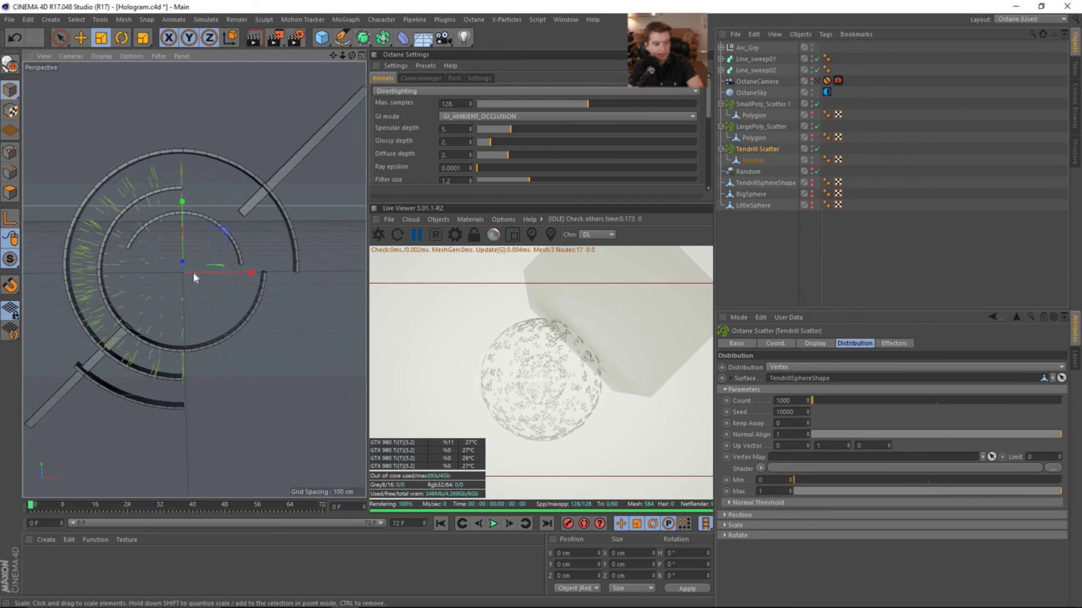
{"action": "right_click_drag", "start_coordinate": [193, 272], "coordinate": [166, 273], "text": "alt"}
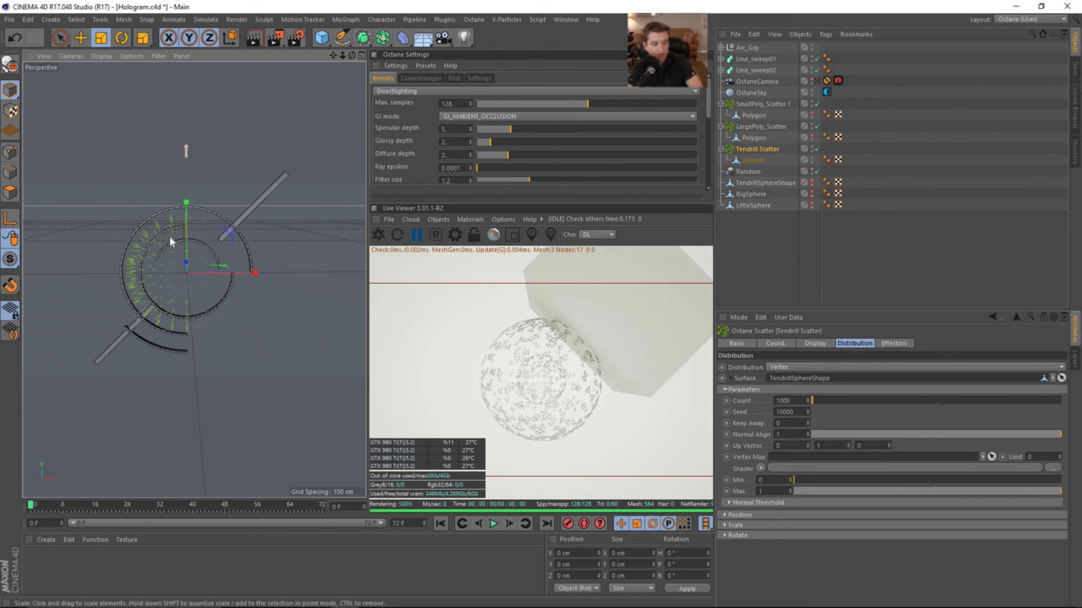
{"action": "left_click_drag", "start_coordinate": [170, 242], "coordinate": [180, 285], "text": "alt"}
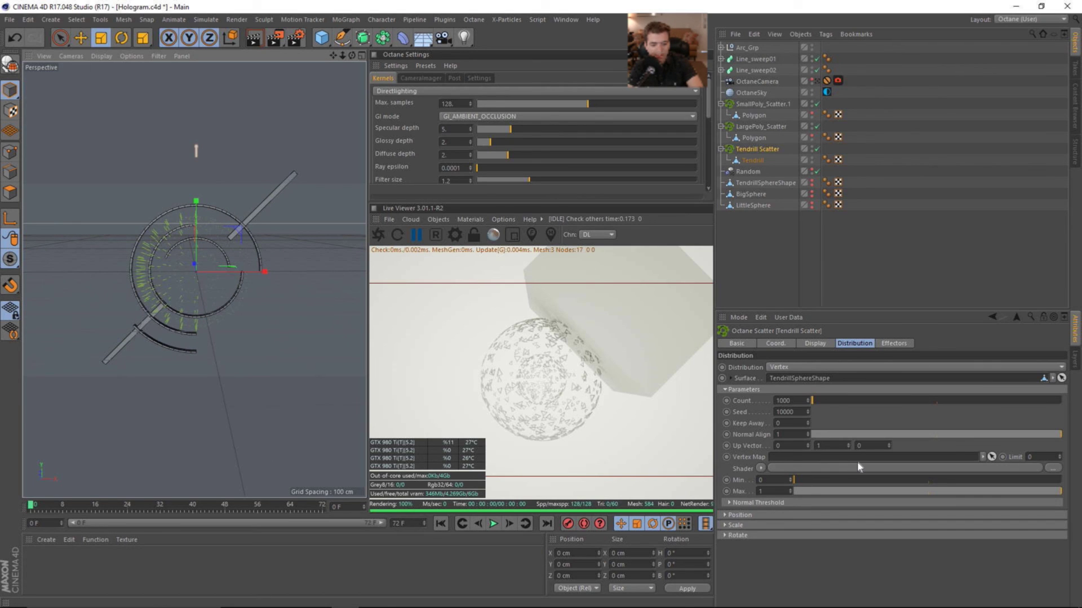
{"action": "right_click_drag", "start_coordinate": [135, 287], "coordinate": [175, 281], "text": "alt"}
{"action": "left_click_drag", "start_coordinate": [176, 282], "coordinate": [238, 302], "text": "alt"}
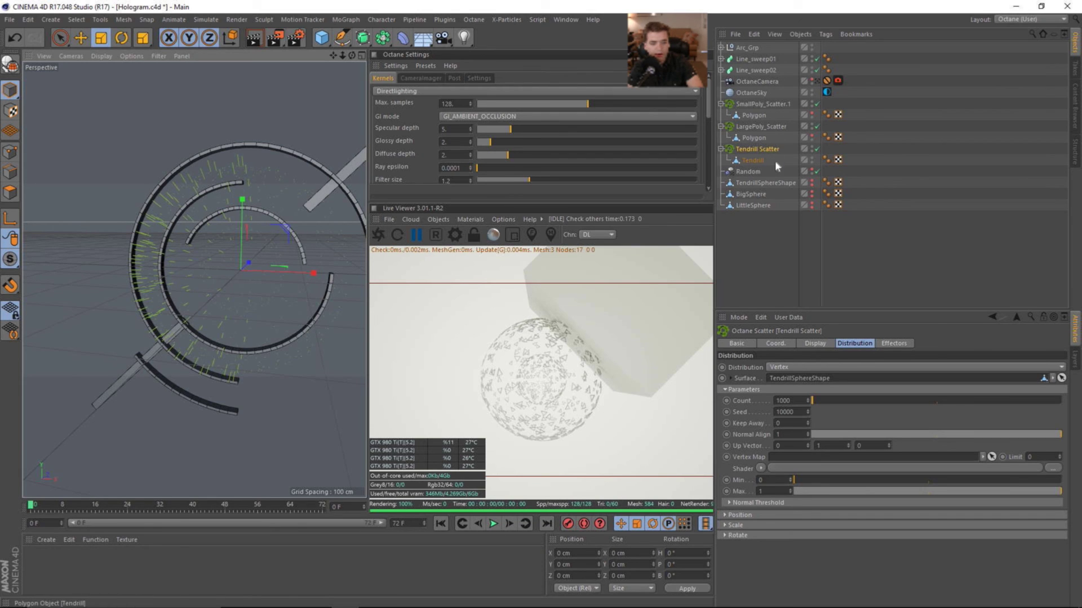
{"action": "left_click", "coordinate": [767, 183]}
{"action": "key", "text": "t"}
{"action": "left_click_drag", "start_coordinate": [128, 309], "coordinate": [277, 341]}
- Look through the OctaneCamera with a refreshed live render while enlarging TendrillSphereShape to about 458 cm in diameter
{"action": "left_click", "coordinate": [816, 82]}
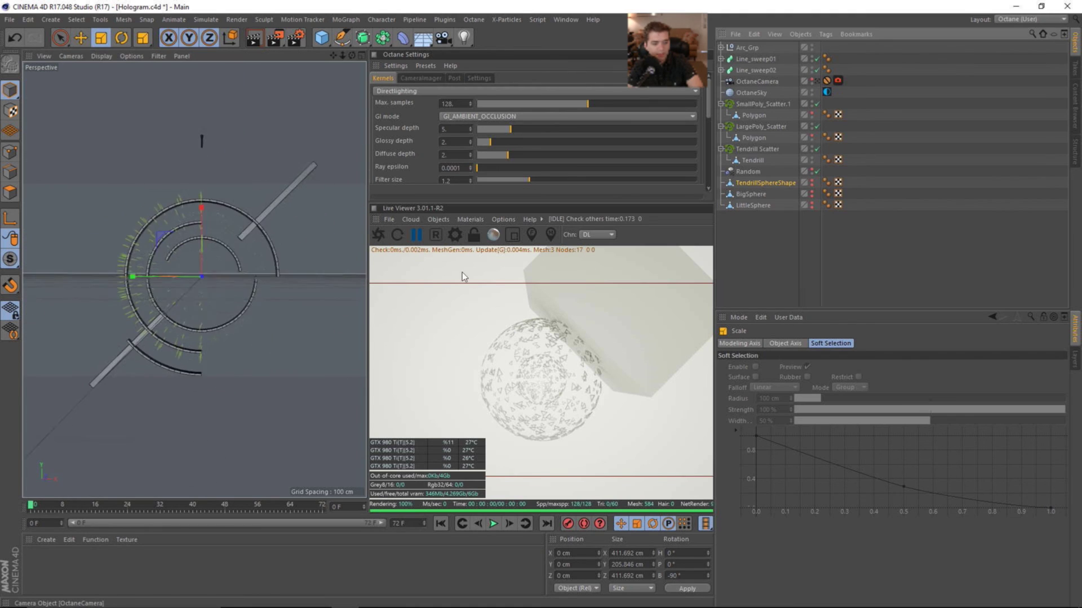
{"action": "left_click", "coordinate": [378, 233]}
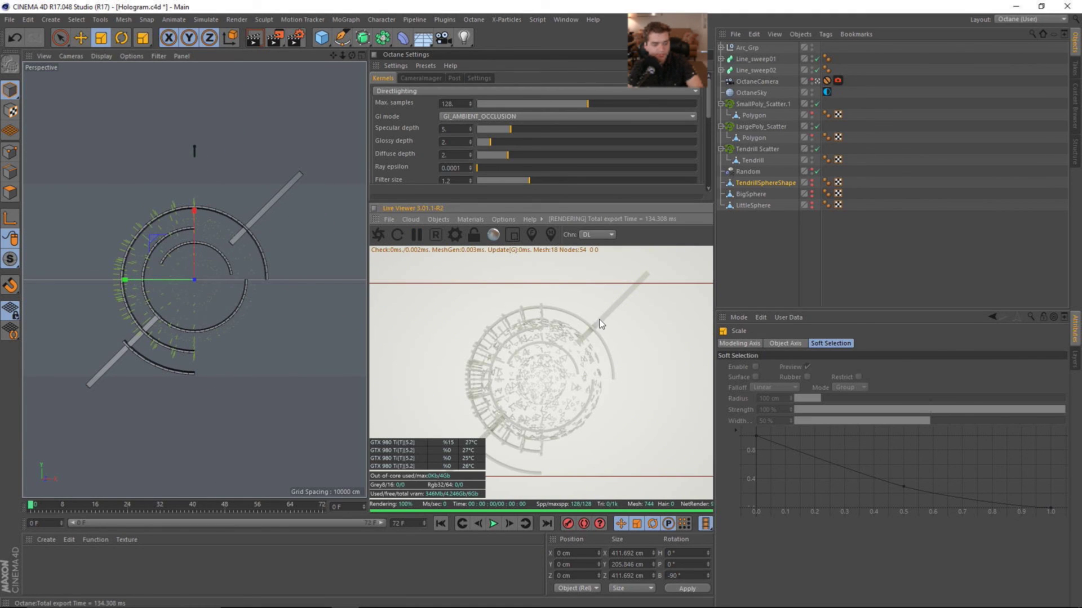
{"action": "left_click_drag", "start_coordinate": [232, 290], "coordinate": [305, 299]}
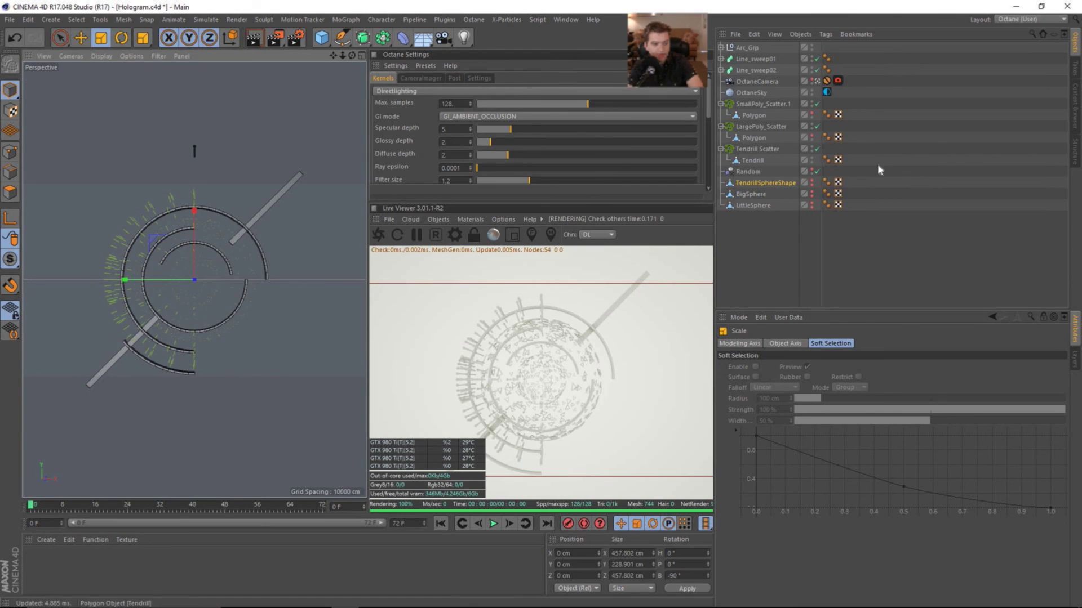
- Scale the Tendrill object down further to about 20 cm in height and clear the selection
{"action": "left_click", "coordinate": [753, 160]}
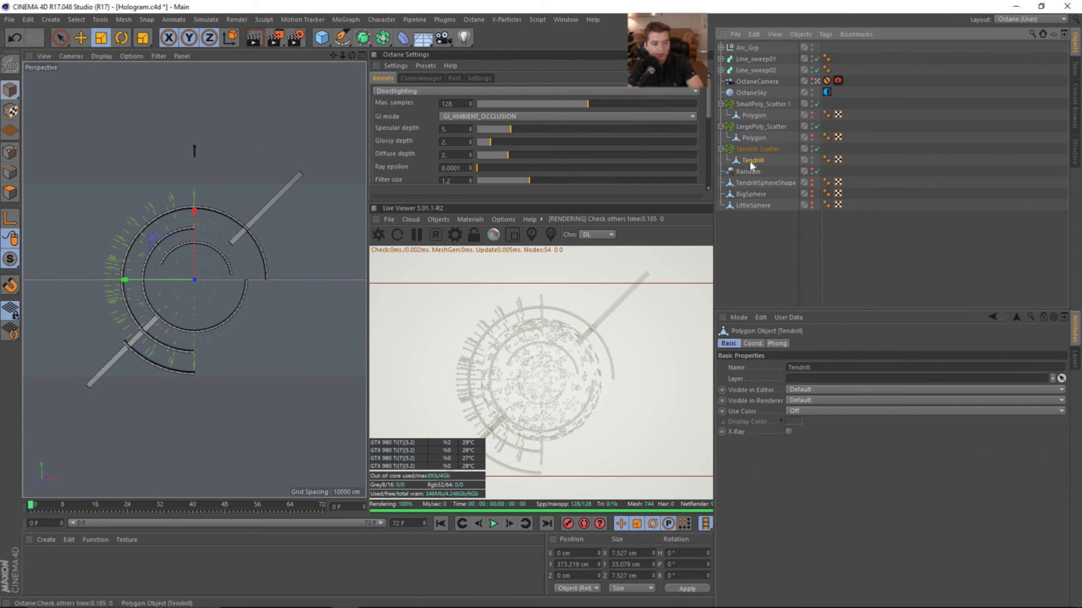
{"action": "left_click_drag", "start_coordinate": [271, 206], "coordinate": [97, 210]}
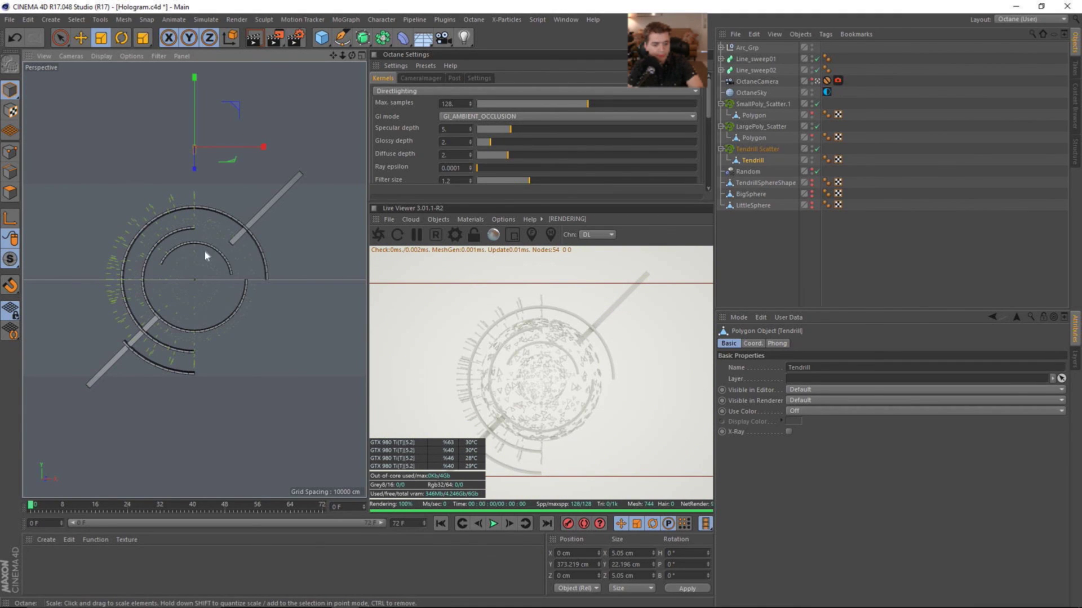
{"action": "left_click_drag", "start_coordinate": [266, 235], "coordinate": [220, 237]}
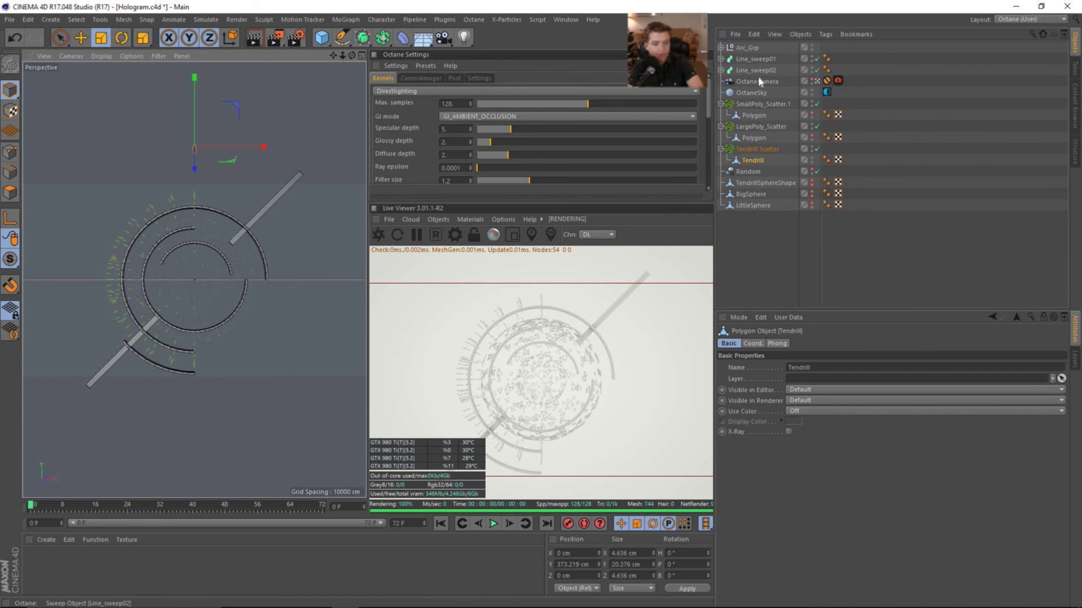
{"action": "left_click", "coordinate": [296, 277]}
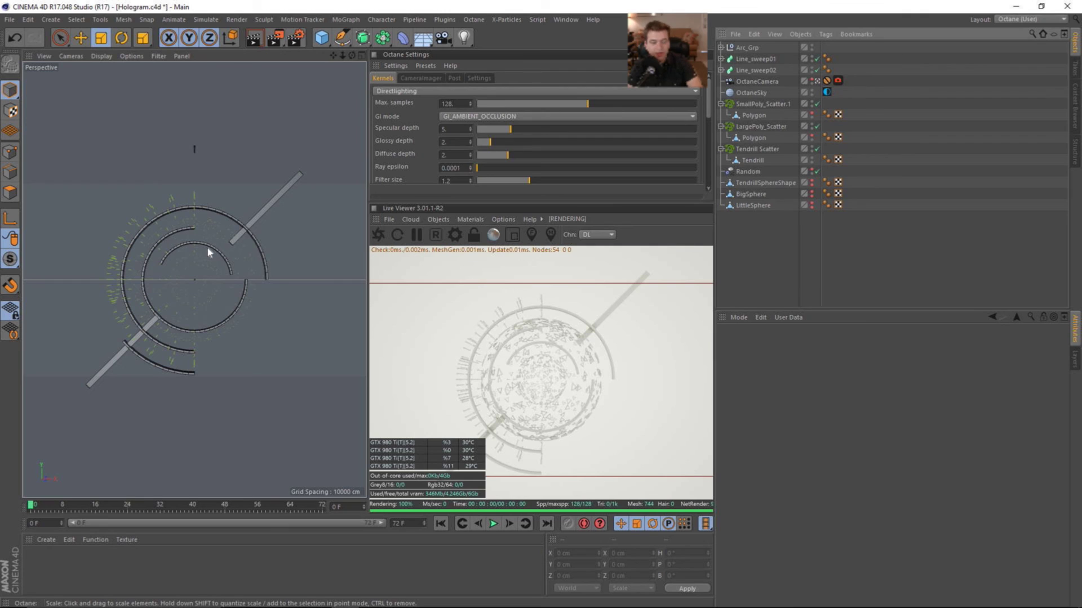